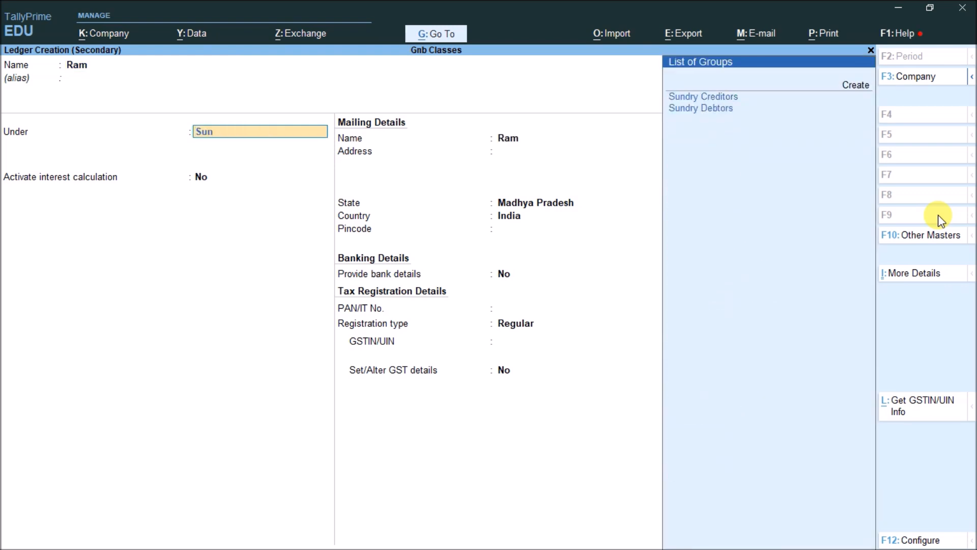
# Create the supplier's ledger under Sundry Creditors and accept the purchase voucher's receipt and party details
pyautogui.press('Return')
pyautogui.hotkey('ctrl', 'a')
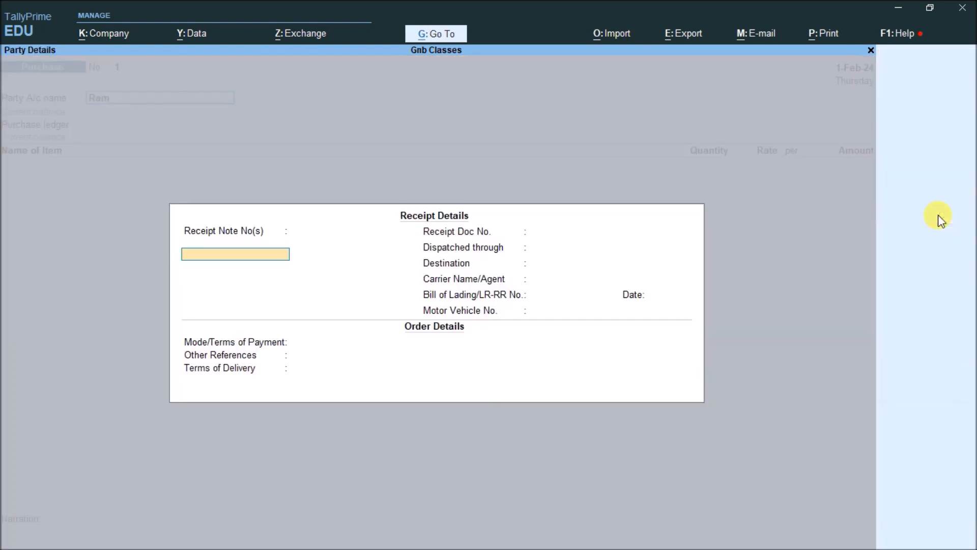
pyautogui.hotkey('ctrl', 'a')
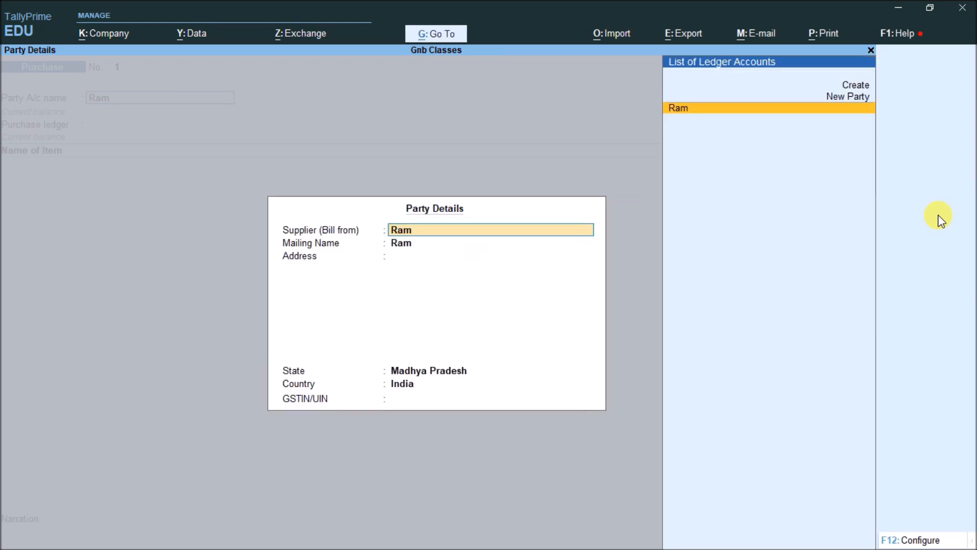
pyautogui.hotkey('ctrl', 'a')
# Create a ledger named Purchase under Purchase Accounts and use it as the voucher's purchase ledger
pyautogui.hotkey('alt', 'c')
pyautogui.write('Purchase')
pyautogui.press('Return')
pyautogui.press('Return')
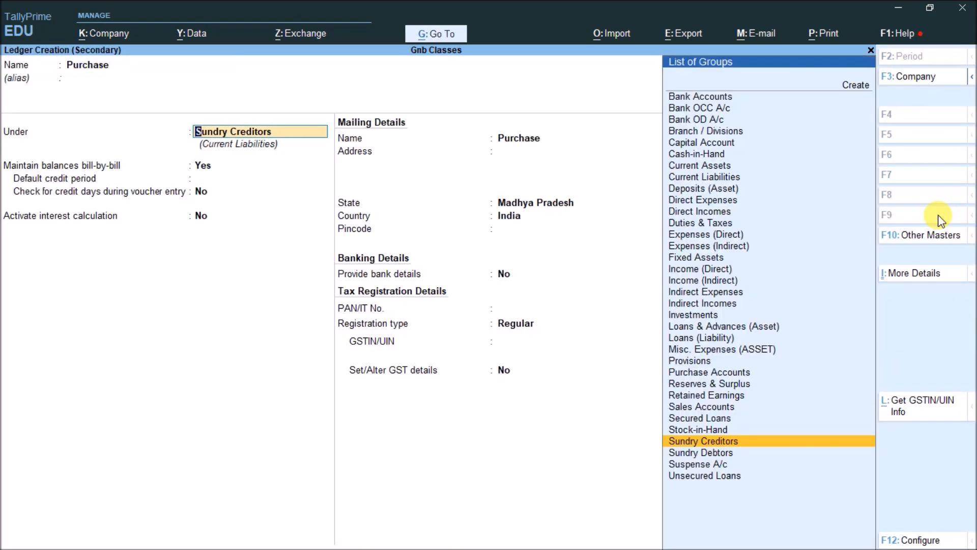
pyautogui.write('Pu')
pyautogui.press('Return')
pyautogui.hotkey('ctrl', 'a')
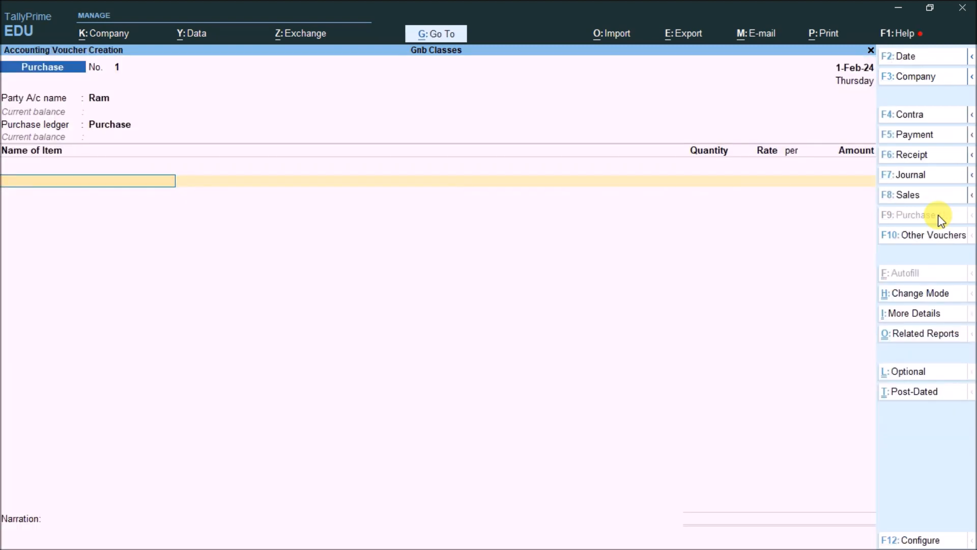
# Start a new stock item from the voucher's item line and name it Lg Tv
pyautogui.hotkey('alt', 'c')
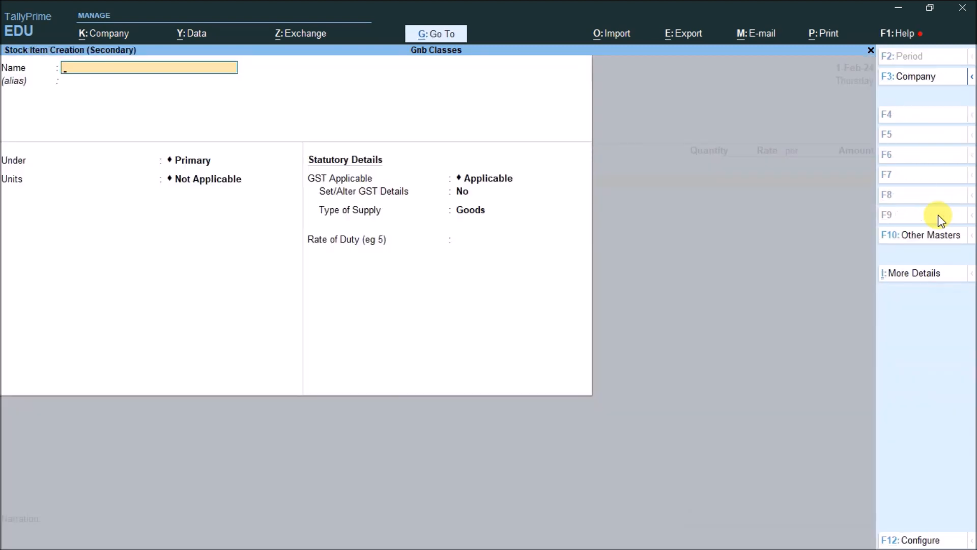
pyautogui.write('A')
pyautogui.write('Lg Tv')
pyautogui.press('Return')
pyautogui.press('Return')
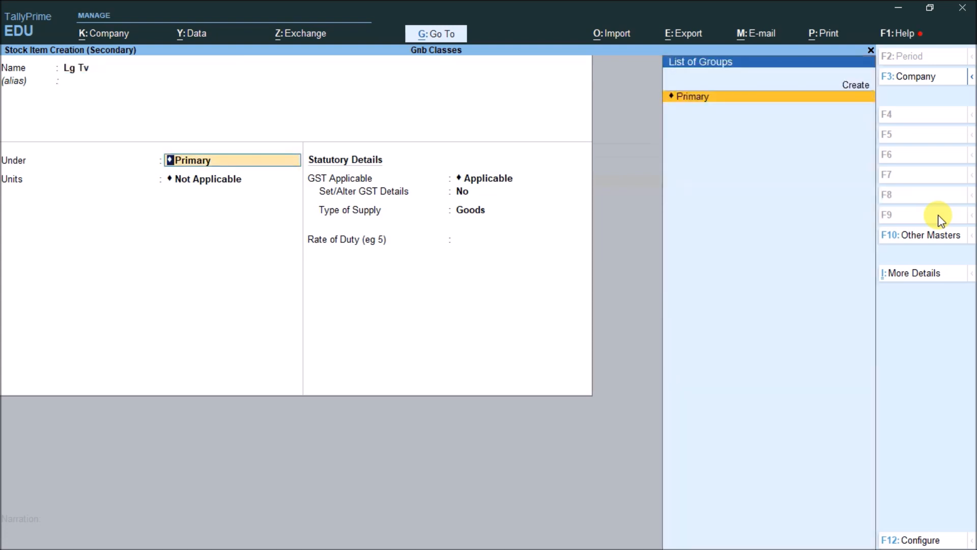
# Create the stock group Tv under Primary with item quantities added, and assign Lg Tv to it
pyautogui.hotkey('alt', 'c')
pyautogui.press('Return')
pyautogui.press('Return')
pyautogui.press('Return')
pyautogui.write('y')
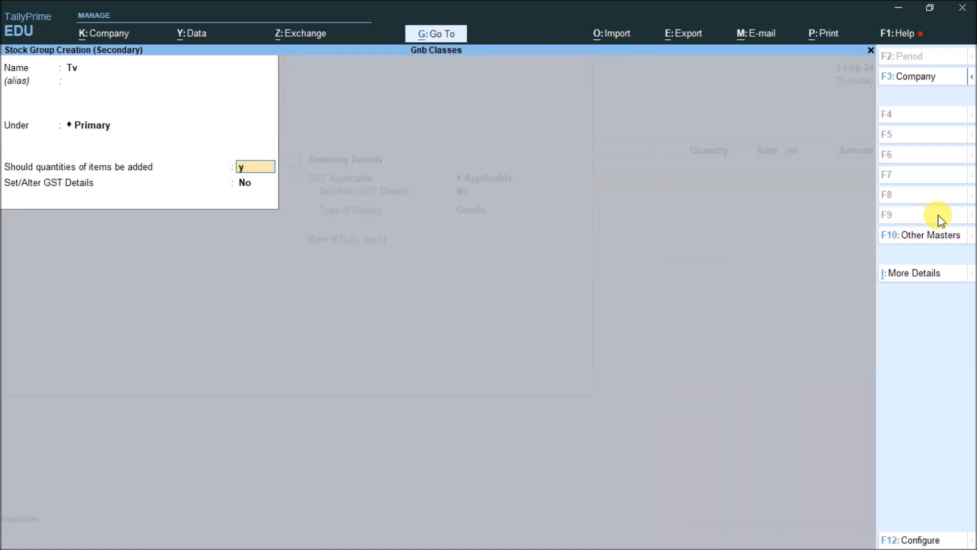
pyautogui.press('Return')
pyautogui.press('ctrl')
pyautogui.hotkey('ctrl', 'a')
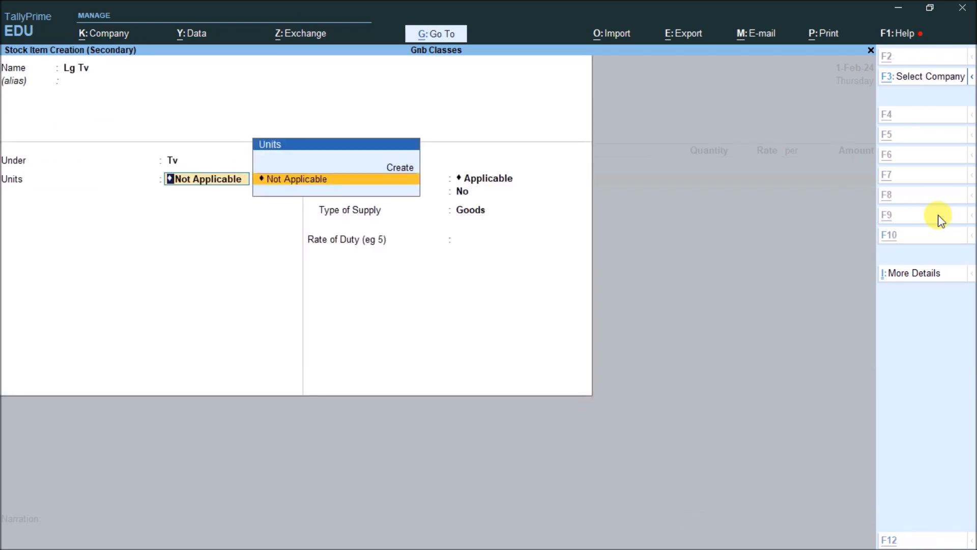
# Create the simple unit Pcs for Lg Tv and save the stock item into the voucher
pyautogui.hotkey('alt', 'c')
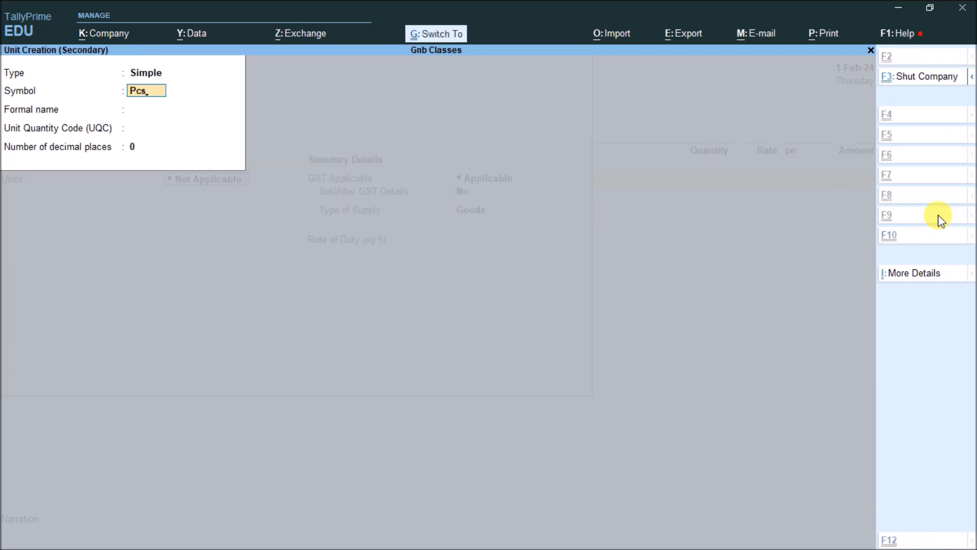
pyautogui.hotkey('ctrl', 'a')
pyautogui.hotkey('ctrl', 'a')
pyautogui.press('Return')
pyautogui.press('Return')
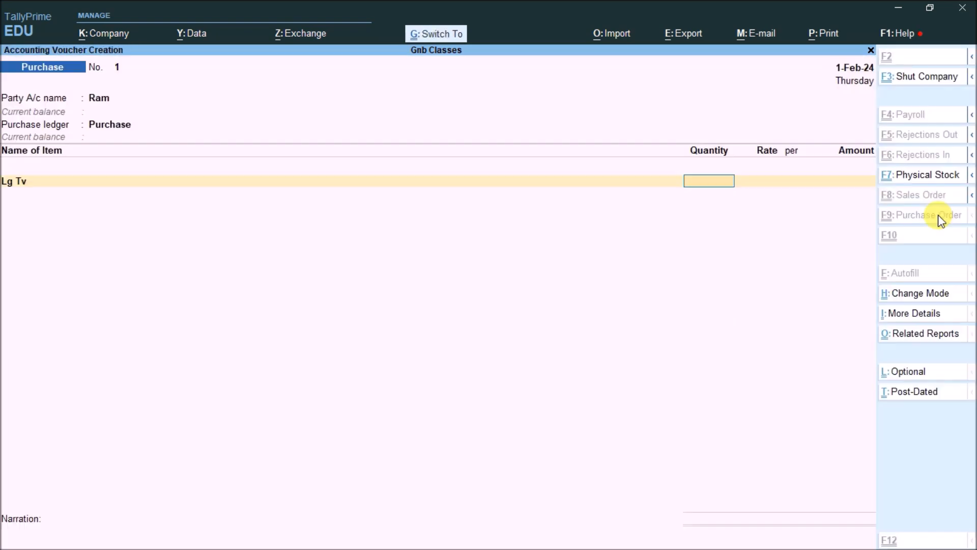
# Enter a quantity of 10 Pcs at a rate of 3,000 for Lg Tv
pyautogui.write('10')
pyautogui.press('Return')
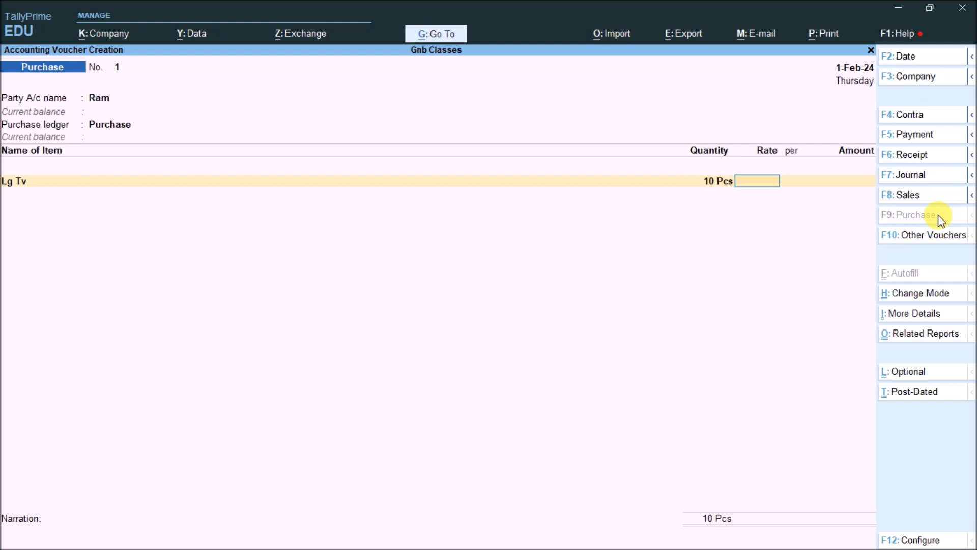
pyautogui.write('3,000')
pyautogui.press('Return')
pyautogui.press('Return')
pyautogui.press('Return')
# Create a stock item named Sony Tv in the Tv group from the second item line
pyautogui.hotkey('alt', 'c')
pyautogui.write('Sony tv')
pyautogui.press('Return')
pyautogui.press('Return')
pyautogui.press('Down')
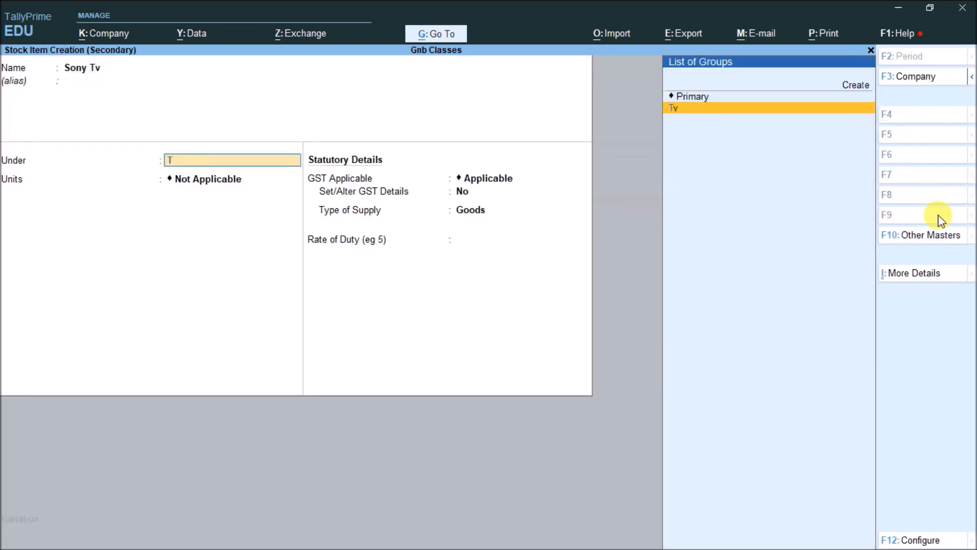
pyautogui.press('Return')
pyautogui.hotkey('ctrl', 'a')
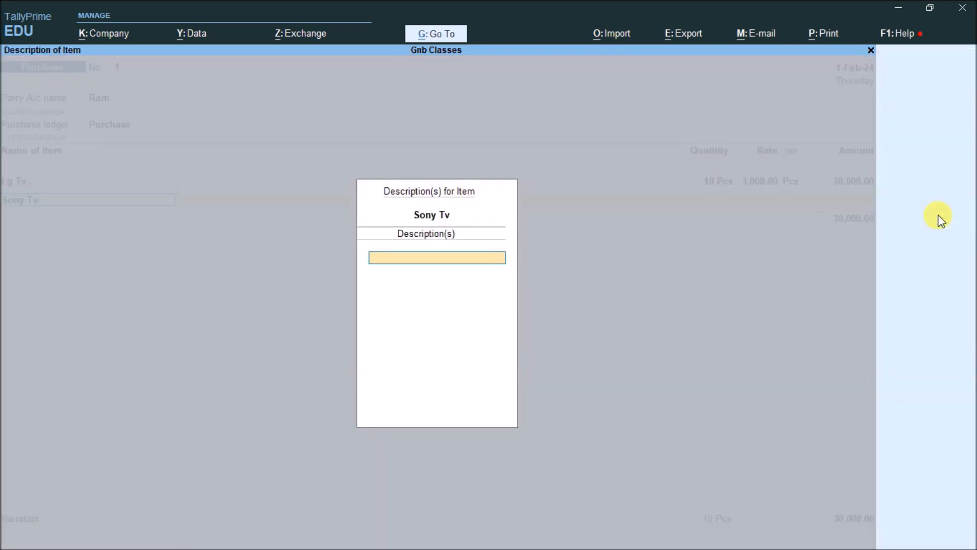
# Enter a quantity of 5 Pcs at a rate of 8,000 for Sony Tv
pyautogui.press('Return')
pyautogui.write('5')
pyautogui.press('Return')
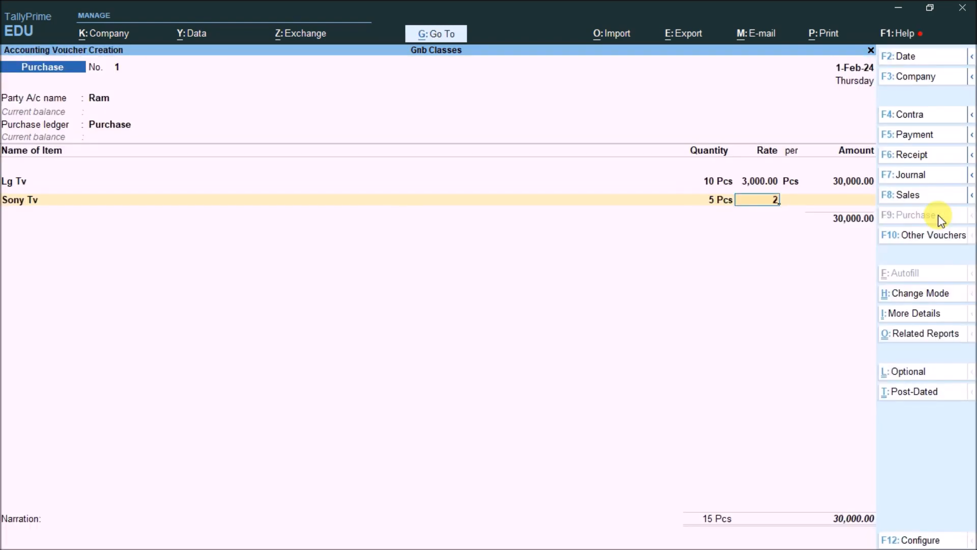
pyautogui.write('8,000')
pyautogui.press('Return')
pyautogui.press('Return')
pyautogui.press('Return')
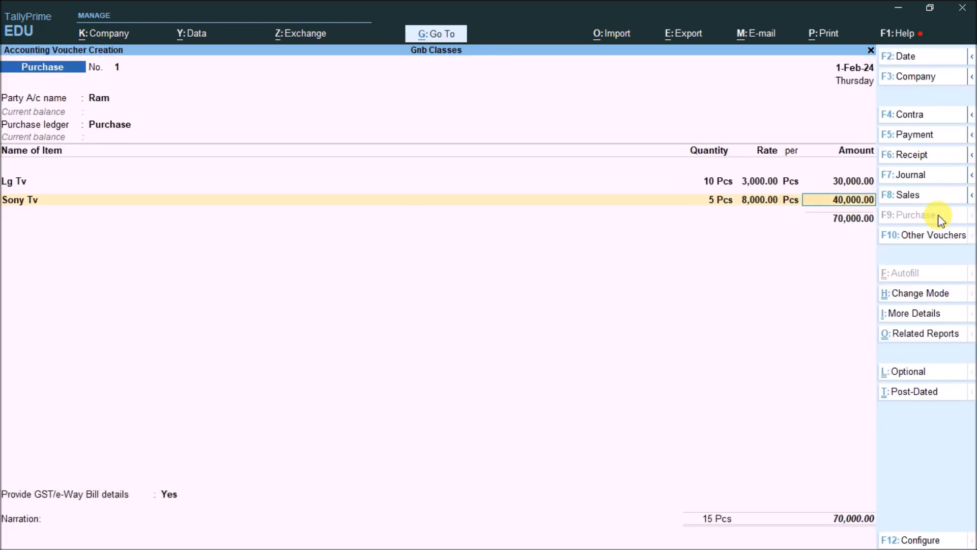
# Create a stock item named Ondia Tv in the Tv group from the third item line
pyautogui.hotkey('alt', 'c')
pyautogui.write('O')
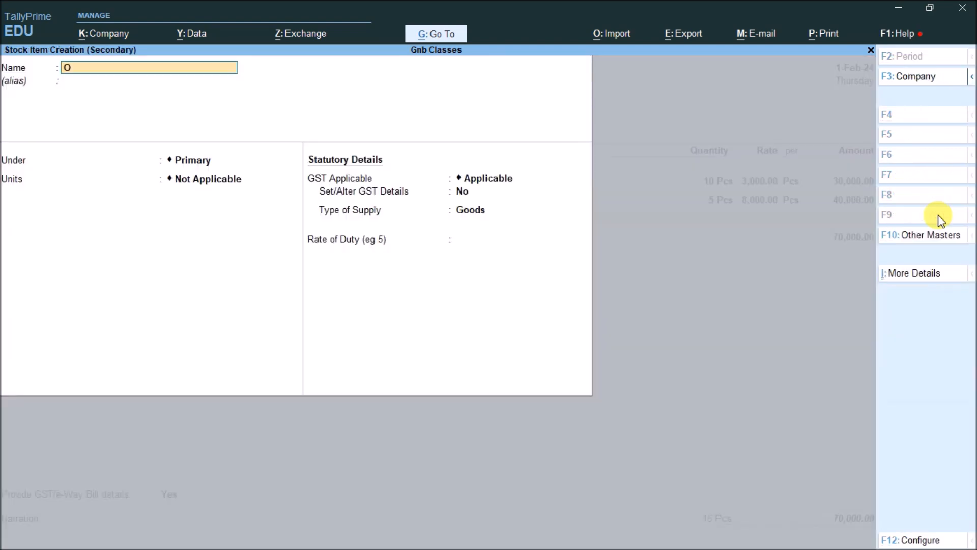
pyautogui.write('ndia Tv')
pyautogui.press('Return')
pyautogui.press('Return')
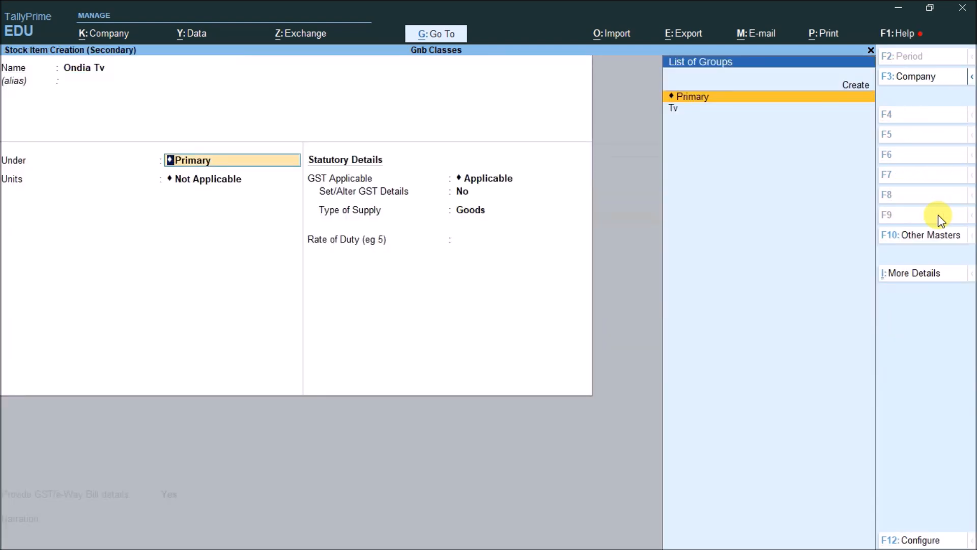
pyautogui.press('Down')
pyautogui.press('Return')
pyautogui.hotkey('ctrl', 'a')
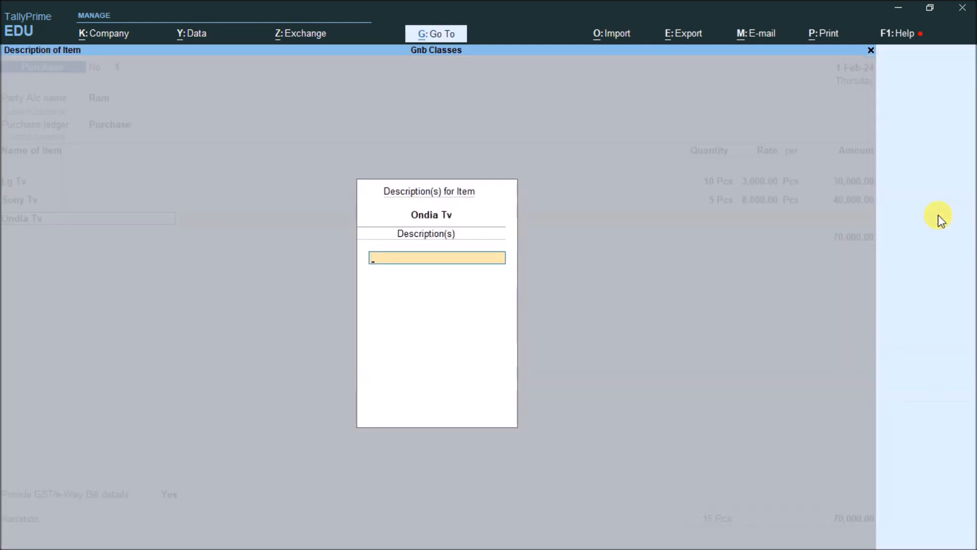
# Enter a quantity of 10 Pcs at a rate of 2,500 for Ondia Tv
pyautogui.press('Return')
pyautogui.write('10')
pyautogui.press('Return')
pyautogui.write('2,500')
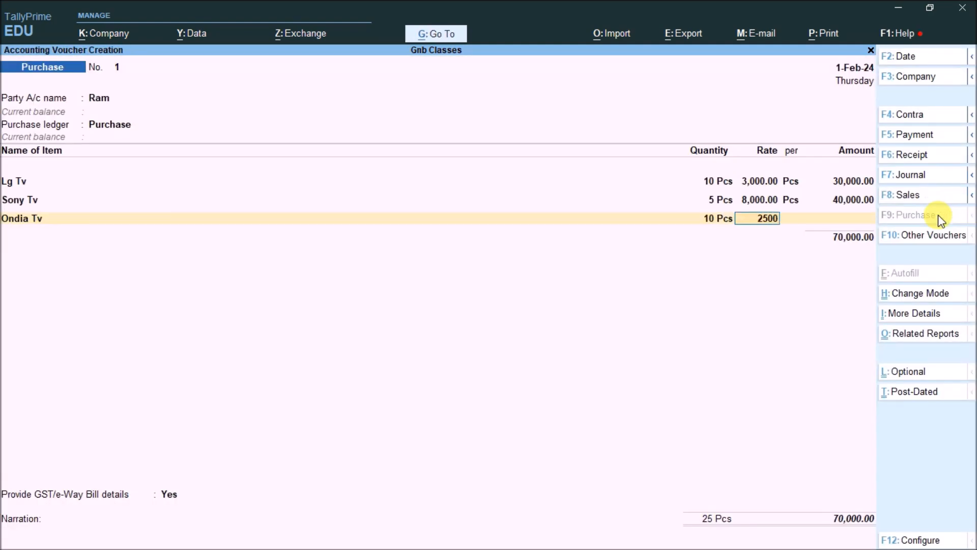
pyautogui.press('Return')
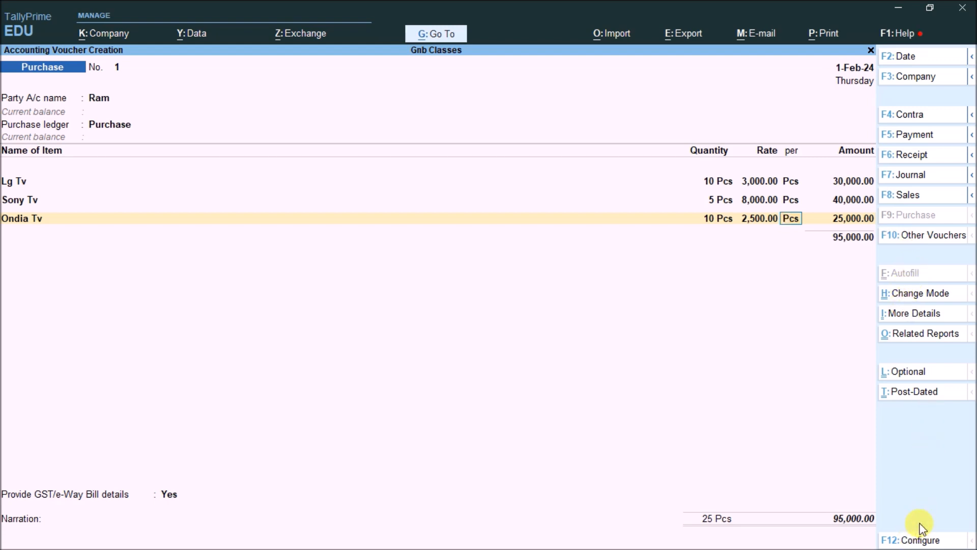
# Enable the discount column in invoices in the company features and accept the company's GST details
pyautogui.press('F11')
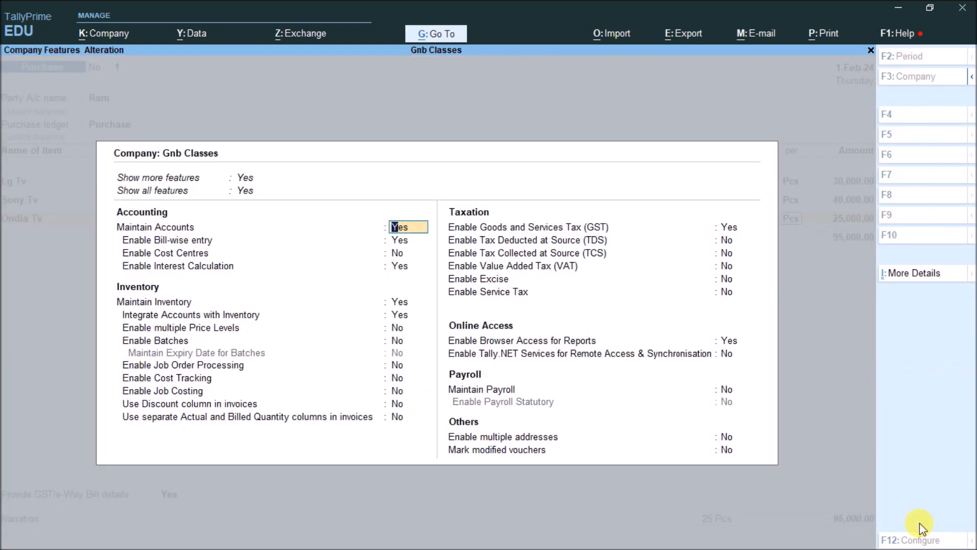
pyautogui.press('Down')
pyautogui.press('Down')
pyautogui.press('Down')
pyautogui.press('Down')
pyautogui.press('Down')
pyautogui.press('Down')
pyautogui.press('Down')
pyautogui.press('Down')
pyautogui.press('Down')
pyautogui.press('Down')
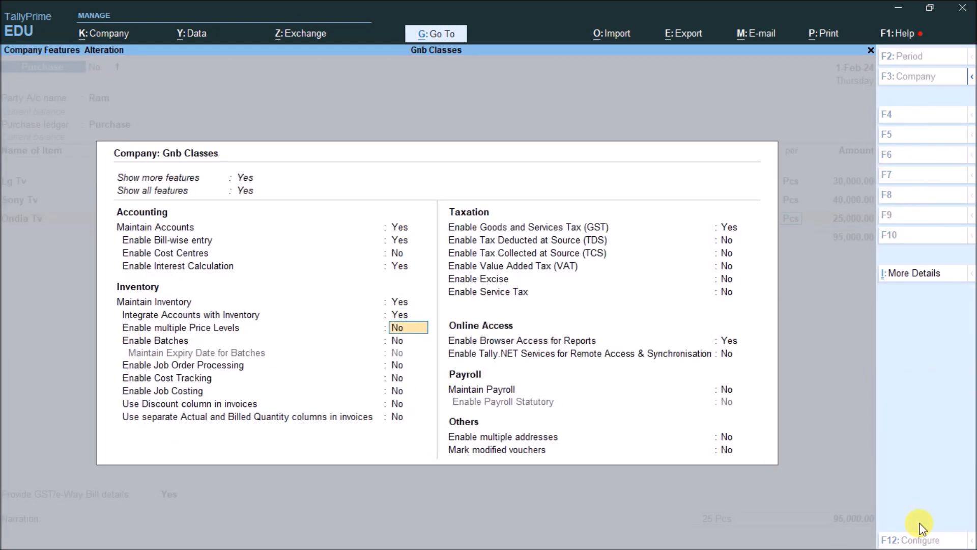
pyautogui.press('Down')
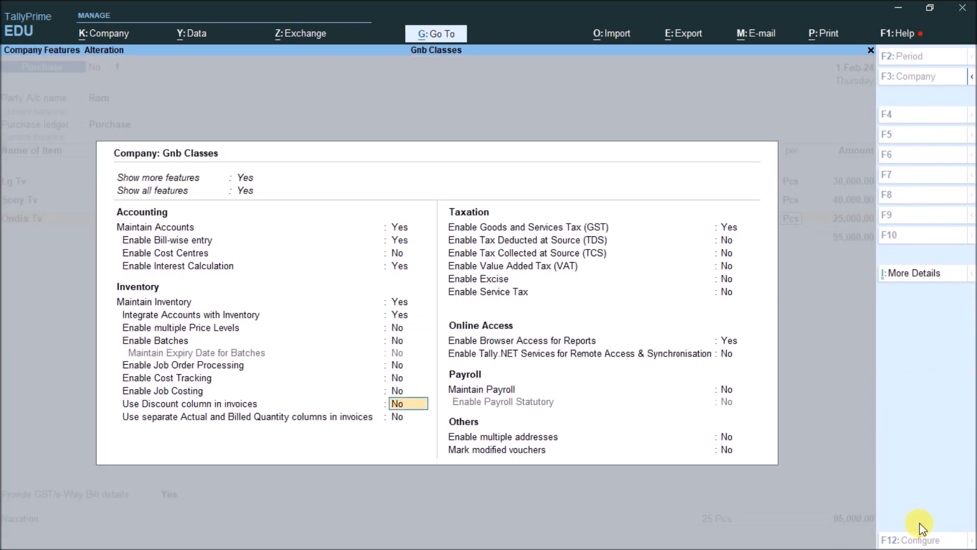
pyautogui.write('y')
pyautogui.press('Return')
pyautogui.press('Return')
pyautogui.press('Return')
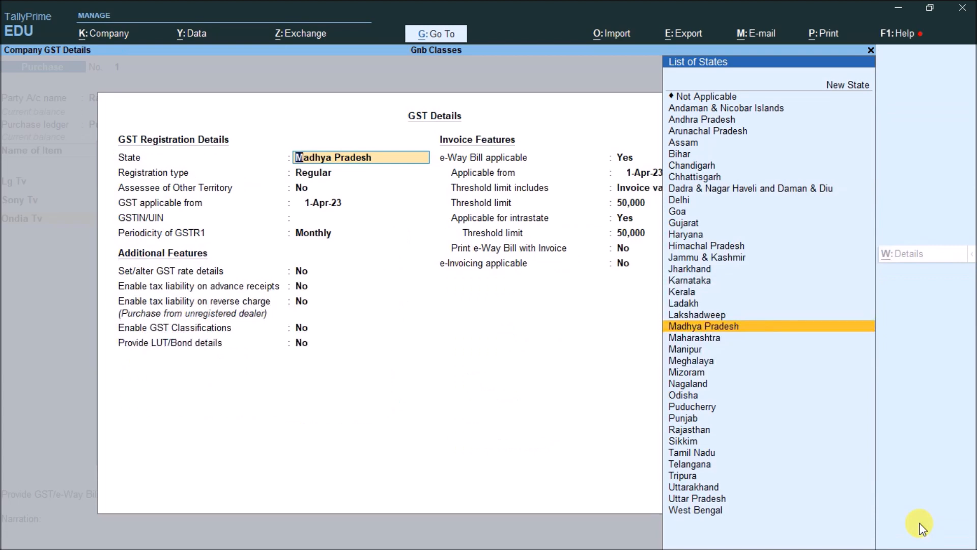
pyautogui.hotkey('ctrl', 'a')
pyautogui.hotkey('ctrl', 'a')
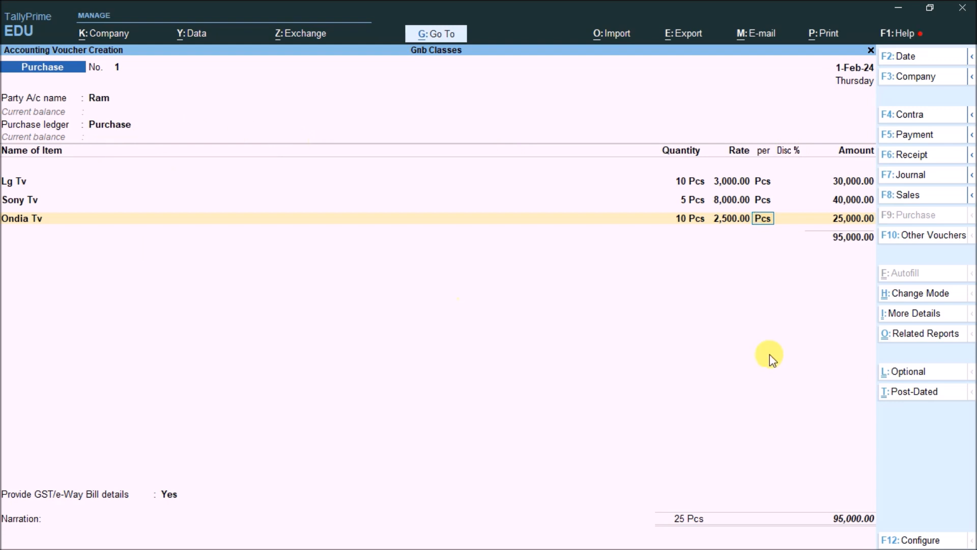
# View the list of modes available for the purchase voucher
pyautogui.click(924, 293)
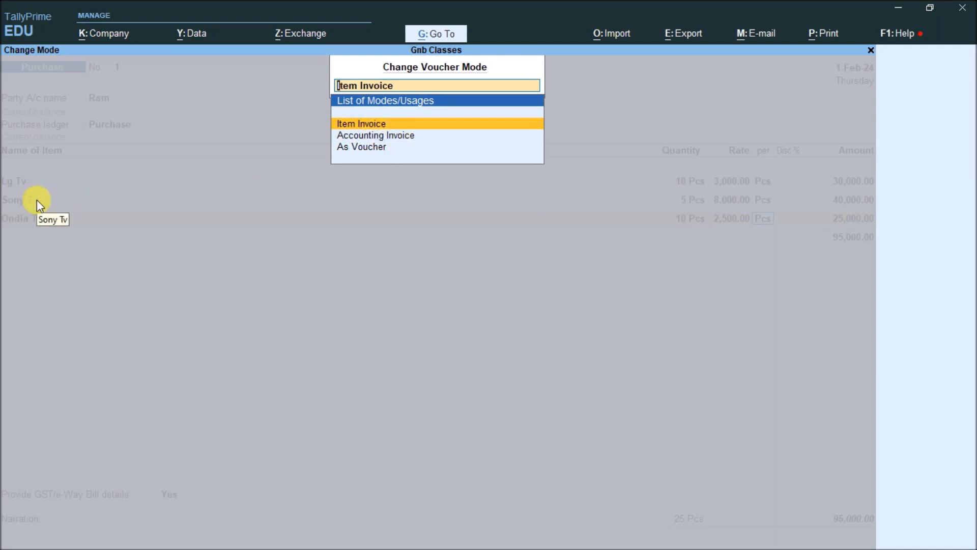
pyautogui.press('Escape')
pyautogui.press('Escape')
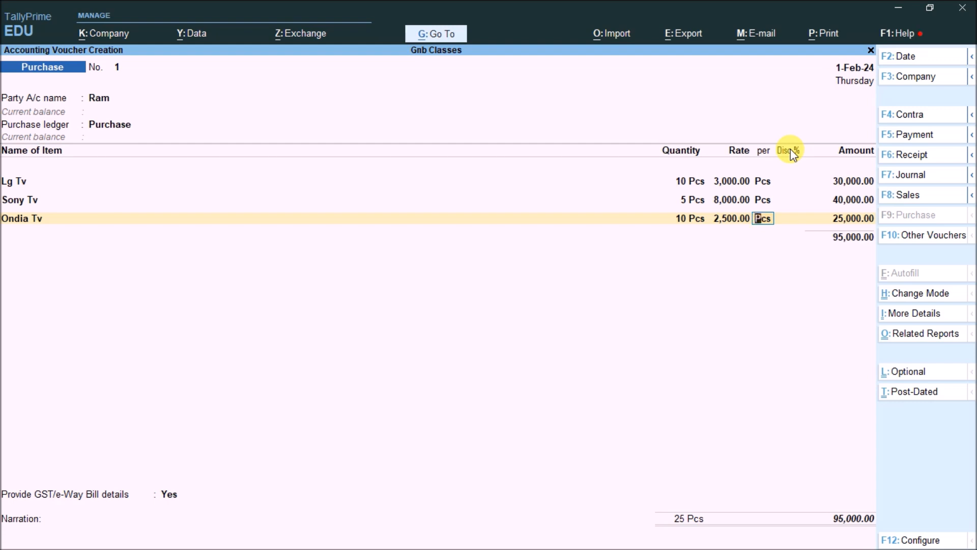
# Return to the Lg Tv line and give it a 5% discount
pyautogui.press('BackSpace')
pyautogui.press('BackSpace')
pyautogui.press('BackSpace')
pyautogui.press('BackSpace')
pyautogui.press('BackSpace')
pyautogui.press('BackSpace')
pyautogui.press('BackSpace')
pyautogui.press('BackSpace')
pyautogui.press('BackSpace')
pyautogui.press('BackSpace')
pyautogui.press('BackSpace')
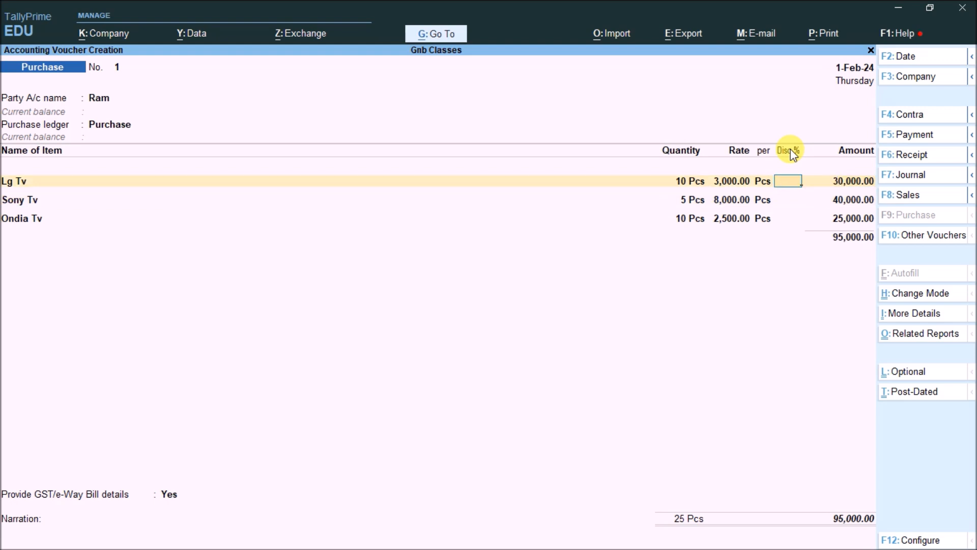
pyautogui.press('Return')
# Give the Sony Tv line a 10% discount
pyautogui.press('Return')
pyautogui.press('Return')
pyautogui.press('Return')
pyautogui.press('Return')
pyautogui.press('Return')
pyautogui.press('Return')
pyautogui.write('10')
pyautogui.press('Return')
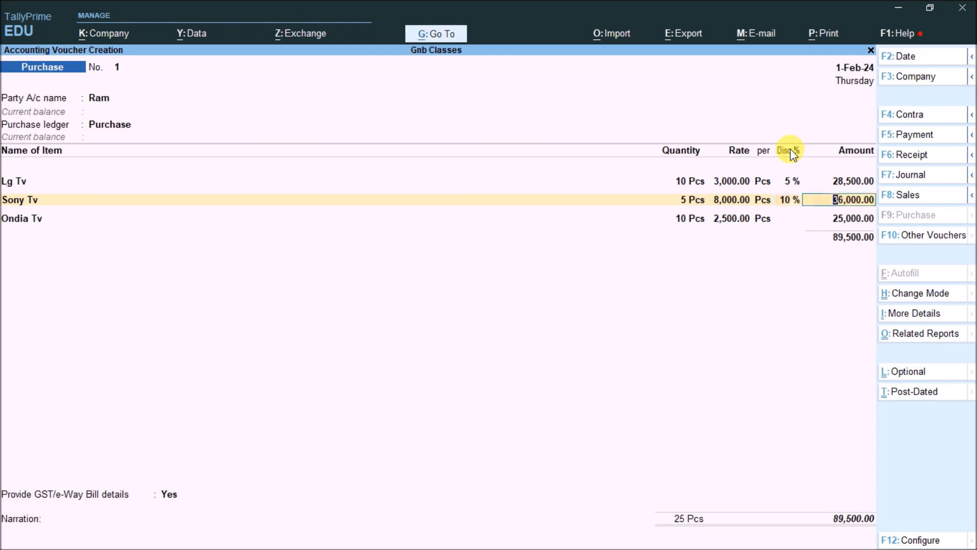
# Give the Ondia Tv line a 10% discount
pyautogui.press('Return')
pyautogui.press('Return')
pyautogui.press('Return')
pyautogui.press('Return')
pyautogui.press('Return')
pyautogui.press('Return')
pyautogui.write('10')
pyautogui.press('Return')
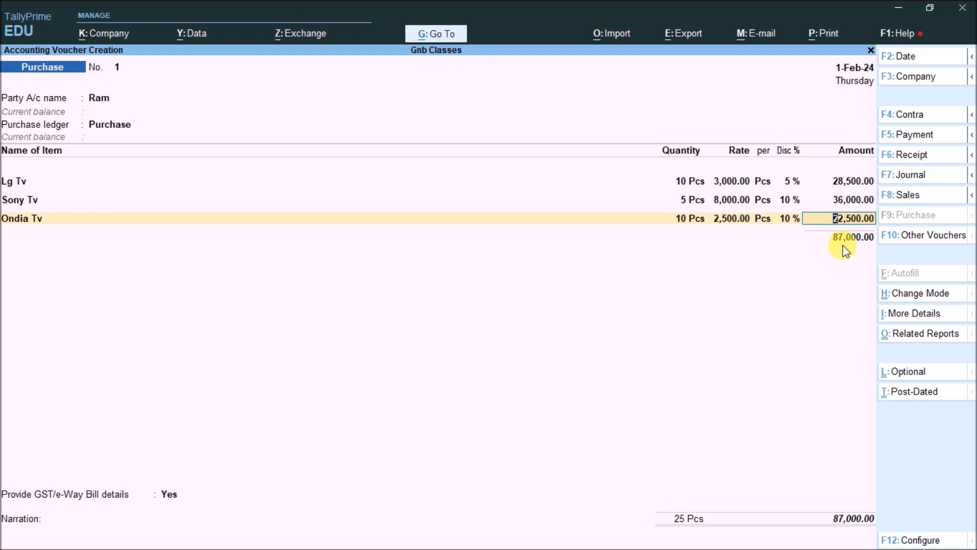
# End the item list and accept the GST/e-Way Bill details with the option set to Yes
pyautogui.press('Return')
pyautogui.press('Return')
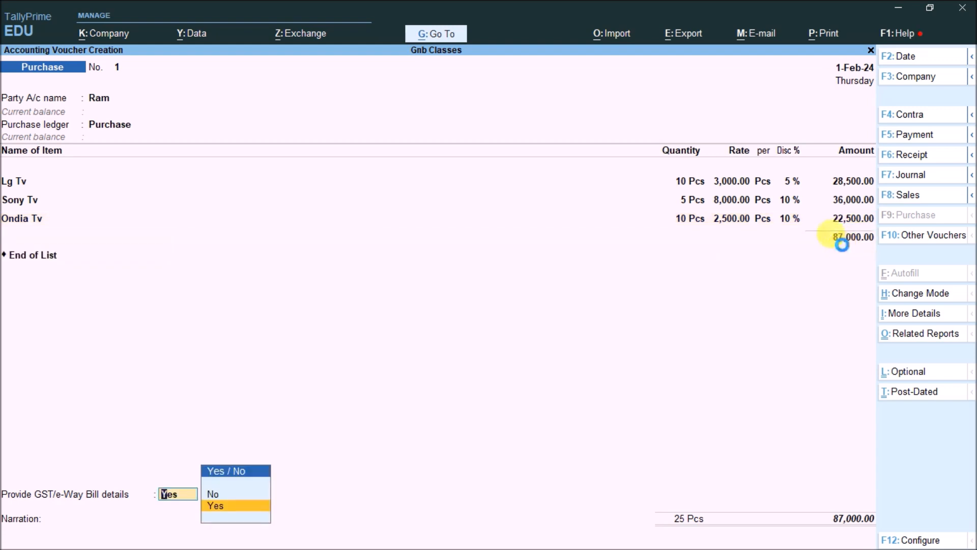
pyautogui.press('Return')
pyautogui.hotkey('ctrl', 'a')
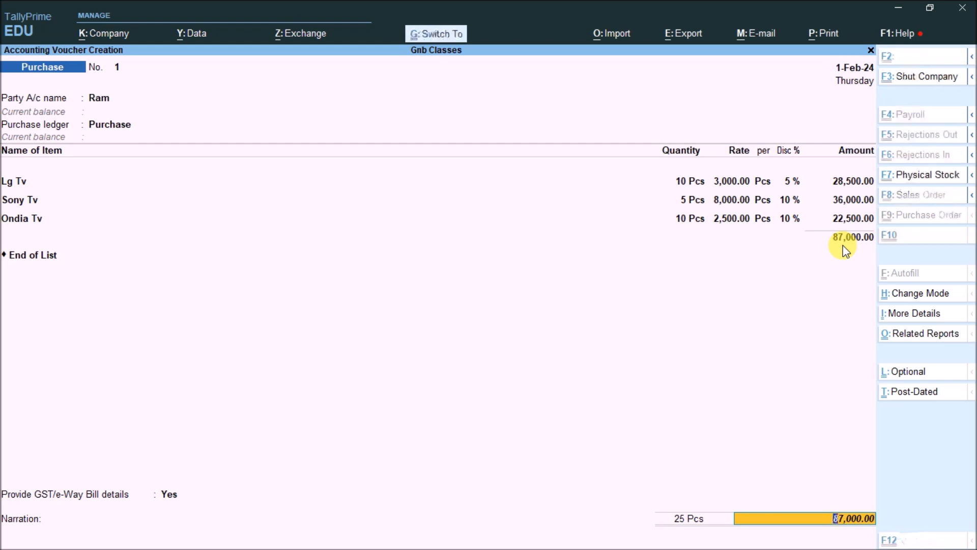
# Preview the printed purchase invoice, examine its discount column at enlarged size, and close the preview
pyautogui.hotkey('ctrl', 'p')
pyautogui.press('i')
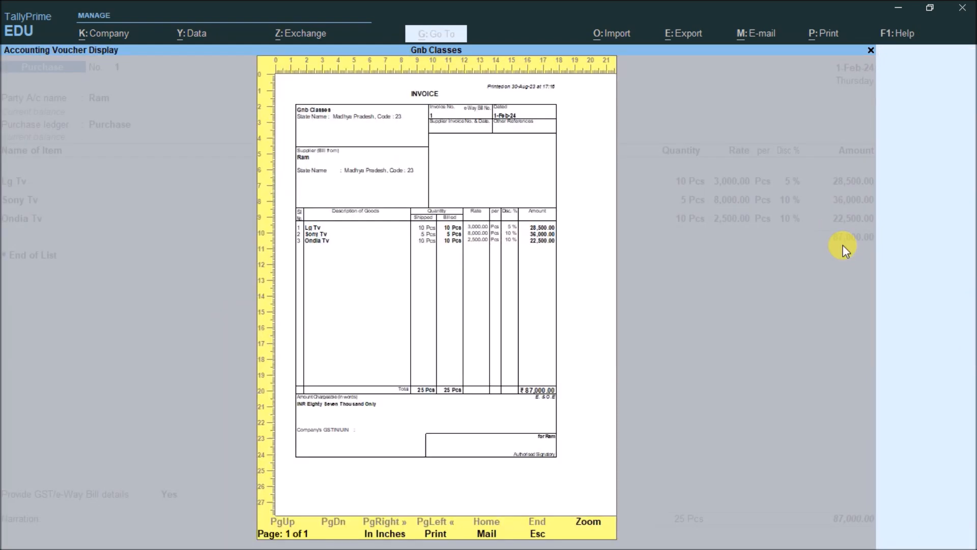
pyautogui.hotkey('alt', 'z')
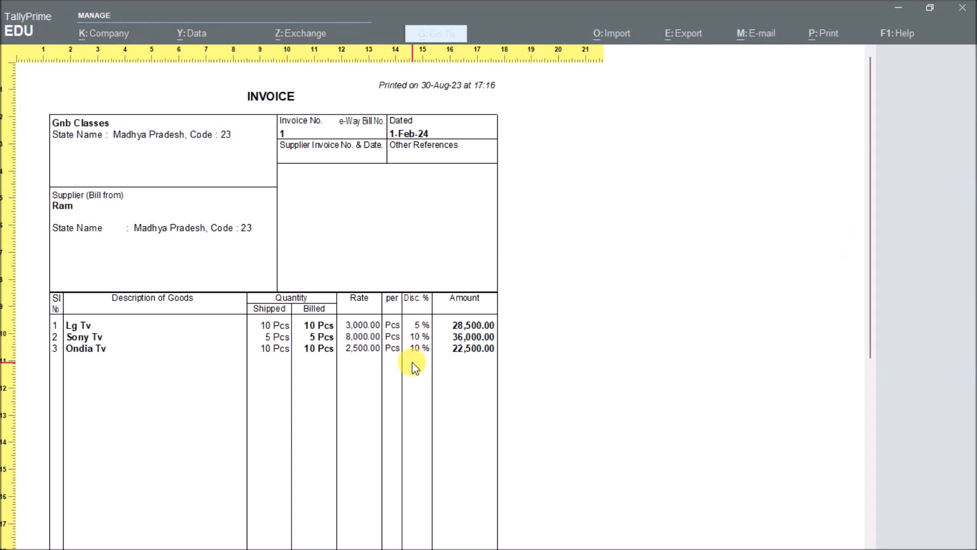
pyautogui.hotkey('alt', 'z')
pyautogui.press('Escape')
pyautogui.press('Escape')
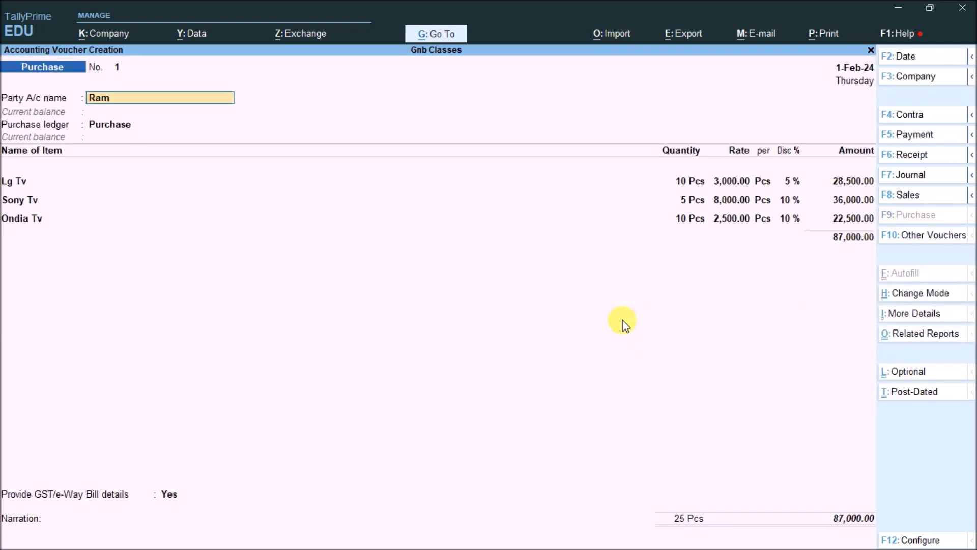
# Save the purchase voucher and switch to sales voucher entry
pyautogui.press('ctrl')
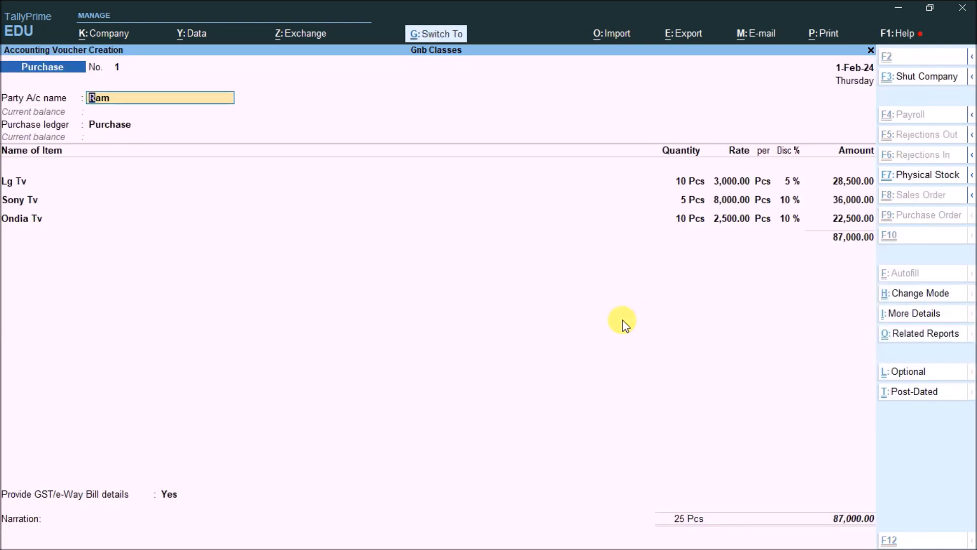
pyautogui.hotkey('ctrl', 'a')
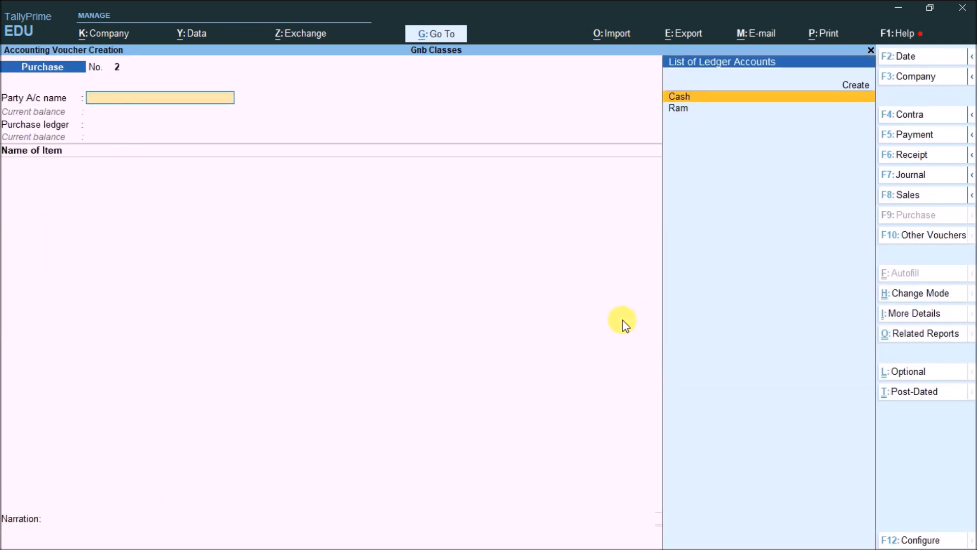
pyautogui.click(916, 196)
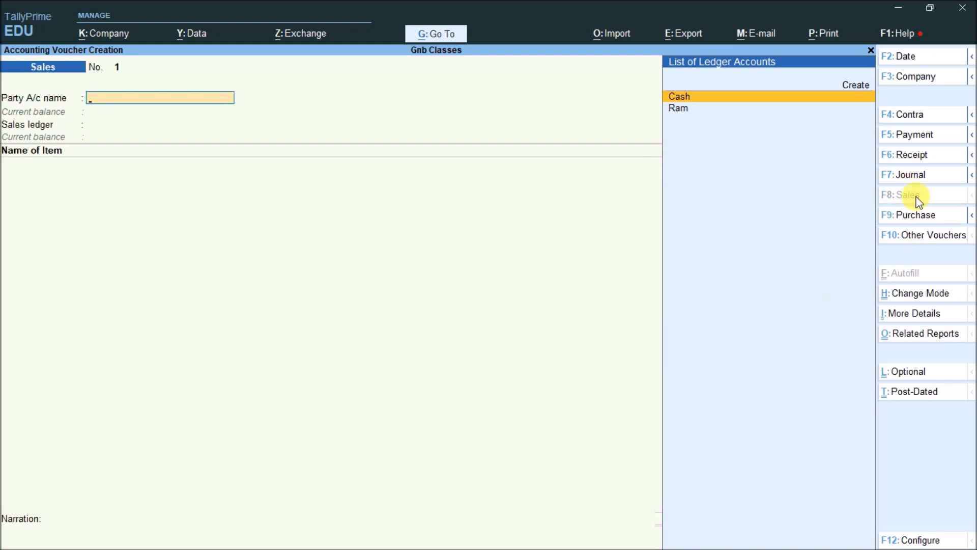
# Create the customer's ledger under Sundry Debtors as the sale's party and accept the default dispatch and party details
pyautogui.hotkey('alt', 'c')
pyautogui.write('Suresh')
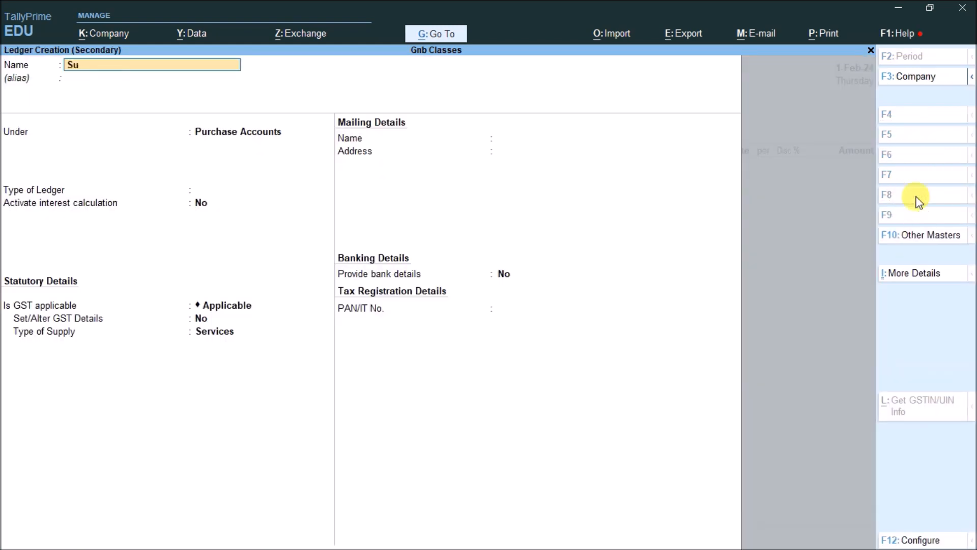
pyautogui.press('Return')
pyautogui.press('Return')
pyautogui.write('Sun')
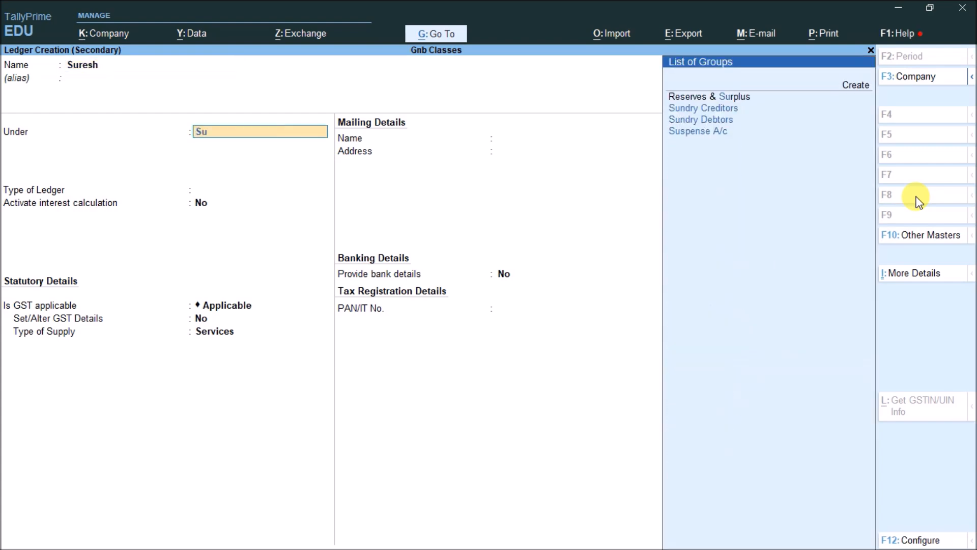
pyautogui.press('Down')
pyautogui.press('Return')
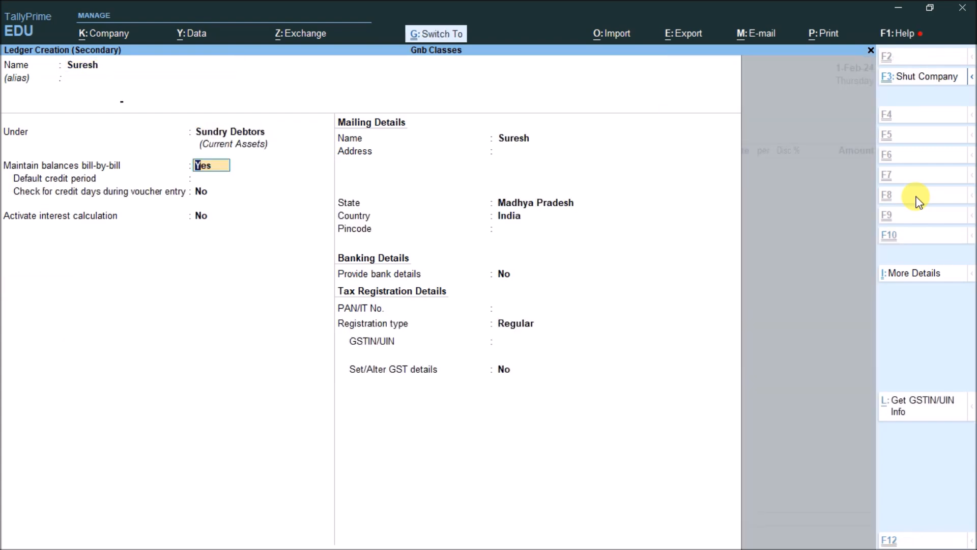
pyautogui.hotkey('ctrl', 'a')
pyautogui.hotkey('ctrl', 'a')
pyautogui.hotkey('ctrl', 'a')
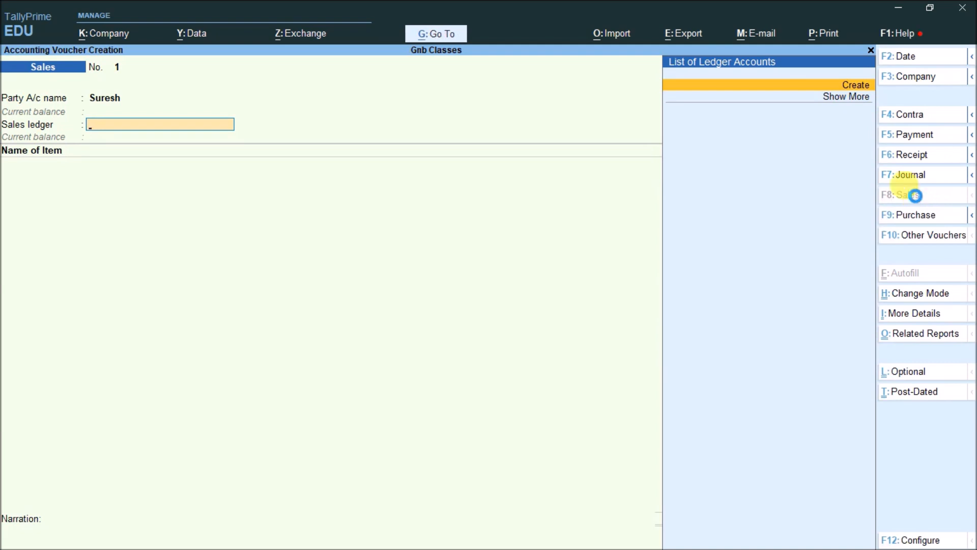
# Create a Sales ledger under Sales Accounts for the voucher's sales ledger
pyautogui.hotkey('alt', 'c')
pyautogui.write('Sale')
pyautogui.press('Return')
pyautogui.write('Sa')
pyautogui.press('Return')
pyautogui.hotkey('ctrl', 'a')
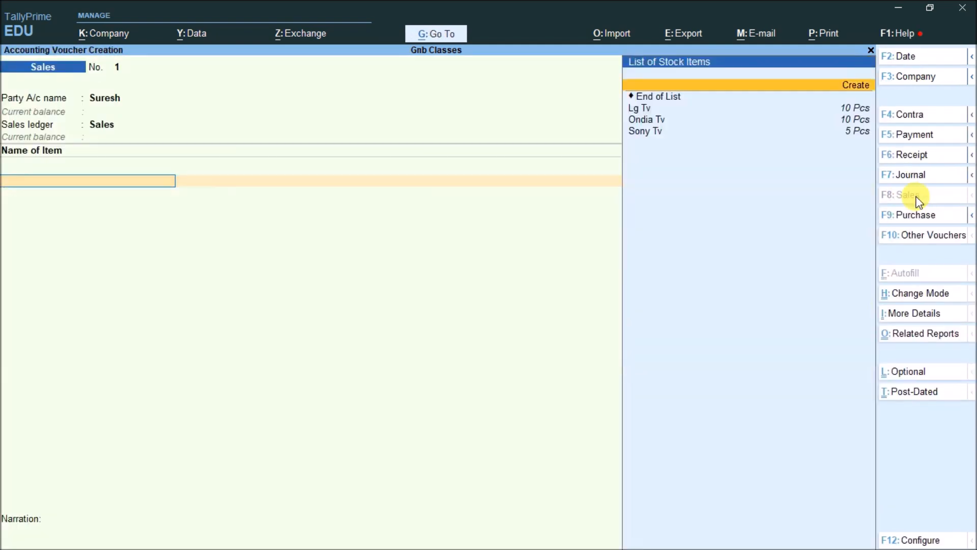
# Add an Lg Tv line of 4 Pcs at a rate of 6,000 with a 10% discount
pyautogui.press('Down')
pyautogui.press('Return')
pyautogui.press('Return')
pyautogui.write('4')
pyautogui.press('Return')
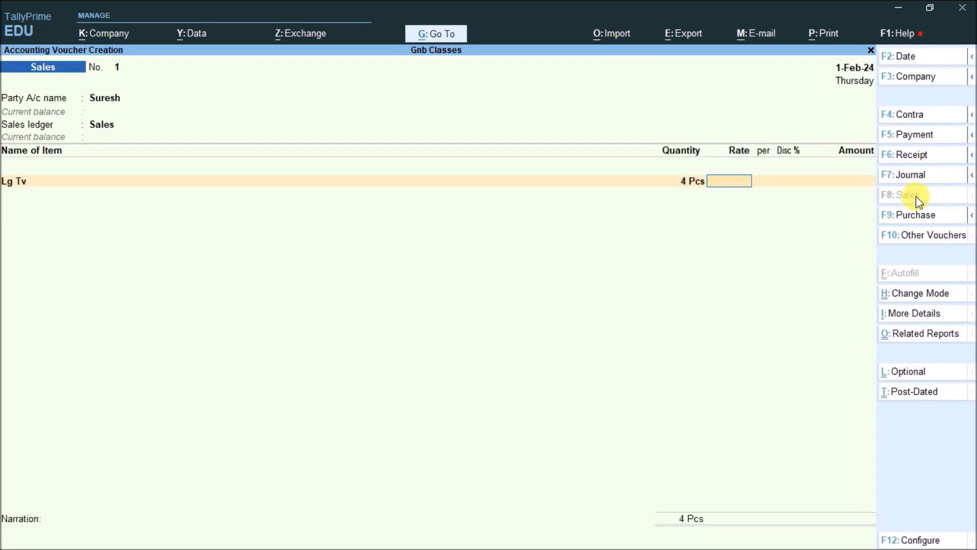
pyautogui.write('6000')
pyautogui.press('Return')
pyautogui.press('Return')
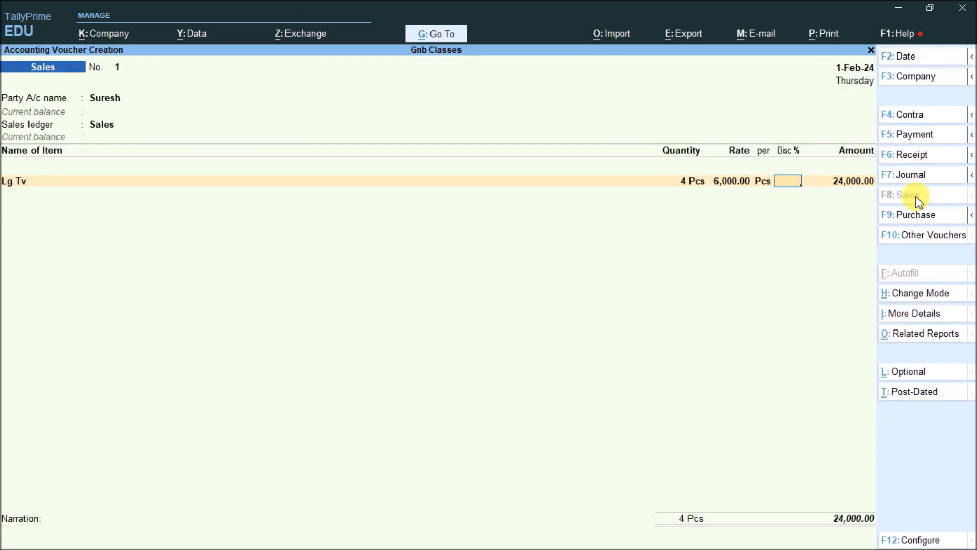
pyautogui.write('10')
pyautogui.press('Return')
pyautogui.press('Return')
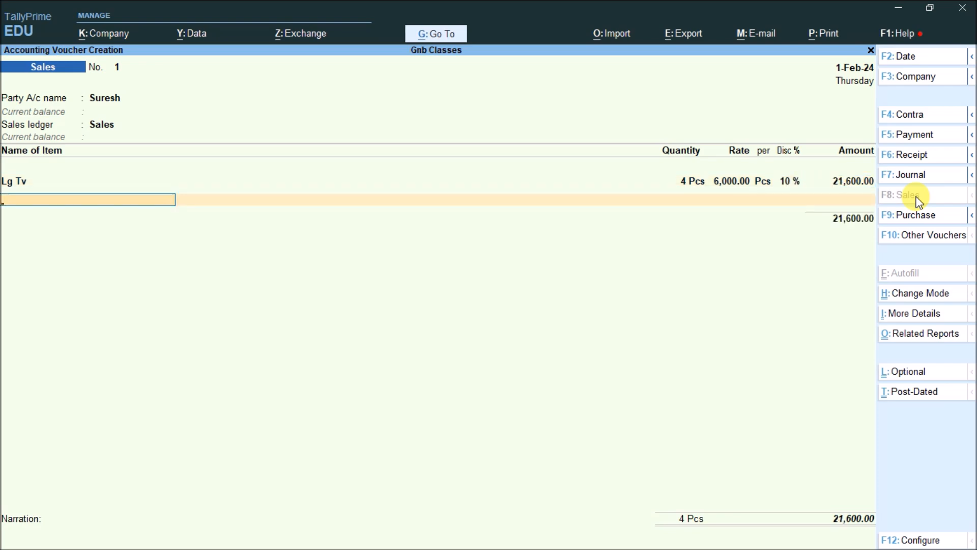
# Add a Sony Tv line of 5 Pcs at 8,000 with a 5% discount and end the item list
pyautogui.press('Down')
pyautogui.press('Down')
pyautogui.press('Down')
pyautogui.press('Return')
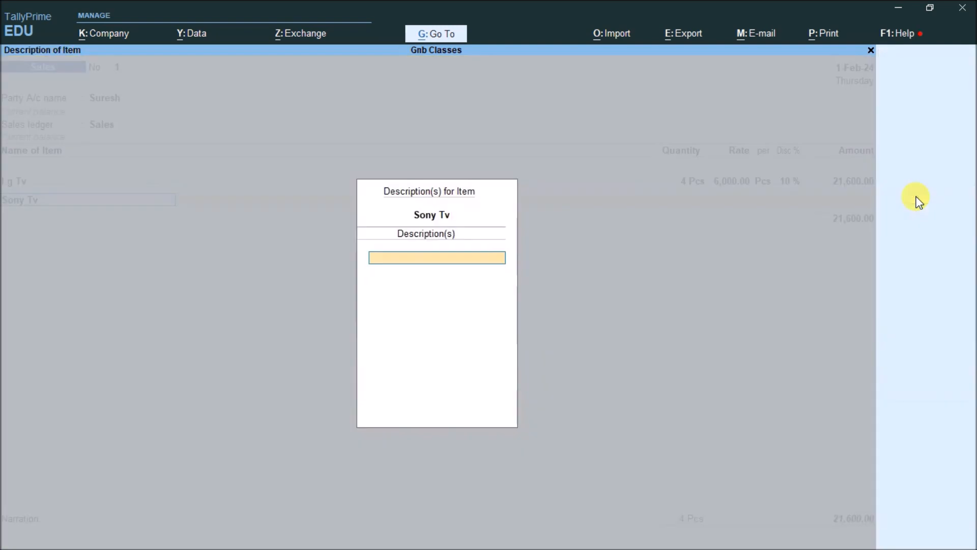
pyautogui.press('Return')
pyautogui.write('5')
pyautogui.press('Return')
pyautogui.write('8,000')
pyautogui.press('Return')
pyautogui.press('Return')
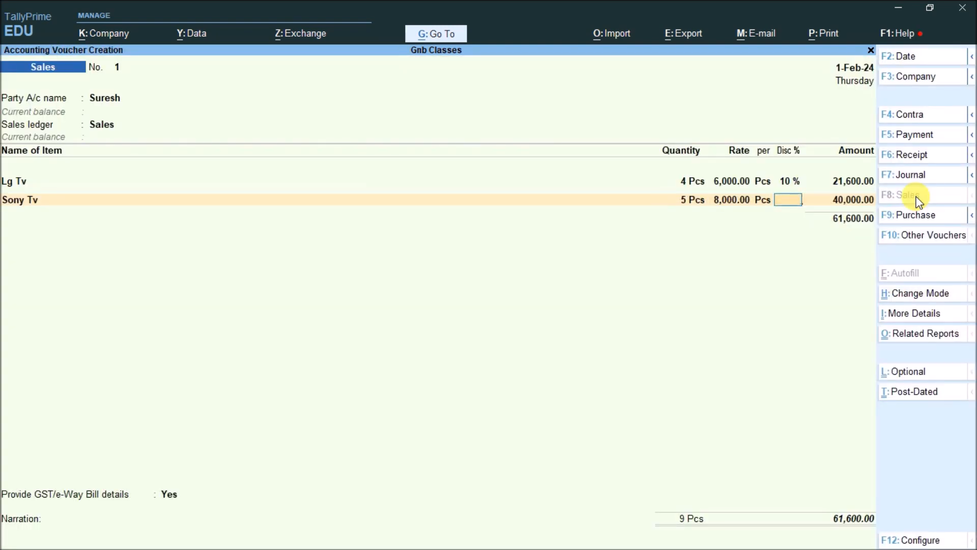
pyautogui.write('5')
pyautogui.press('Return')
pyautogui.press('Return')
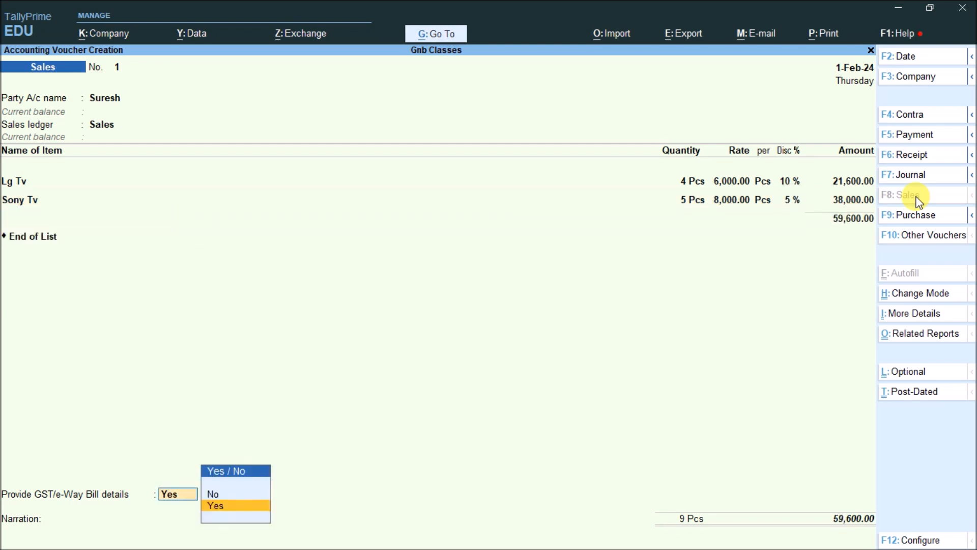
# Save the sales voucher with GST/e-Way Bill details set to Yes, agreeing to send its details for e-Way Bill generation
pyautogui.press('Return')
pyautogui.press('Escape')
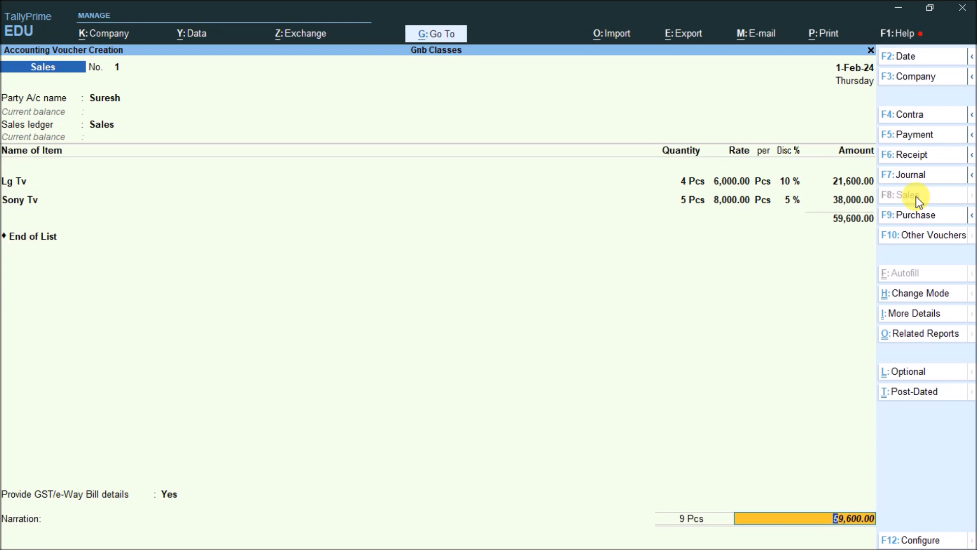
pyautogui.hotkey('ctrl', 'a')
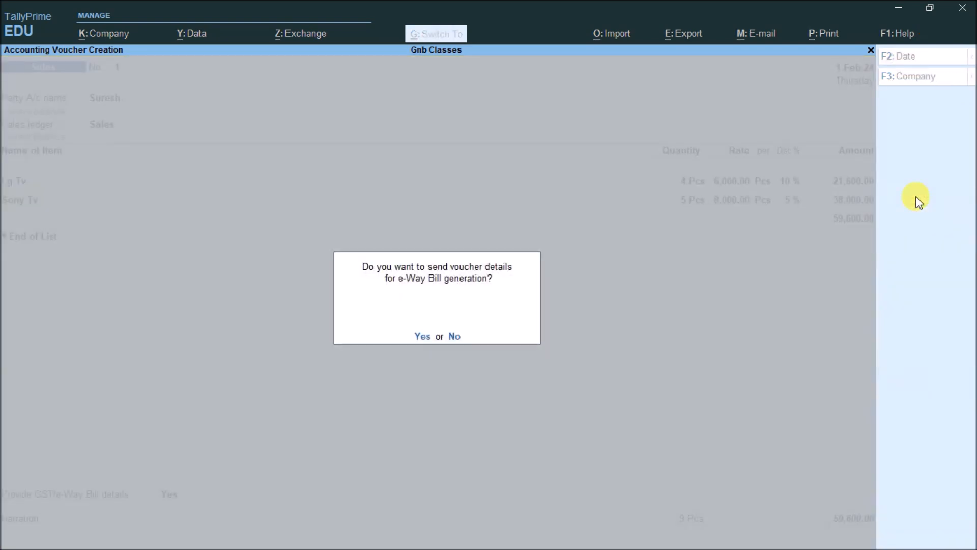
pyautogui.press('y')
pyautogui.press('Return')
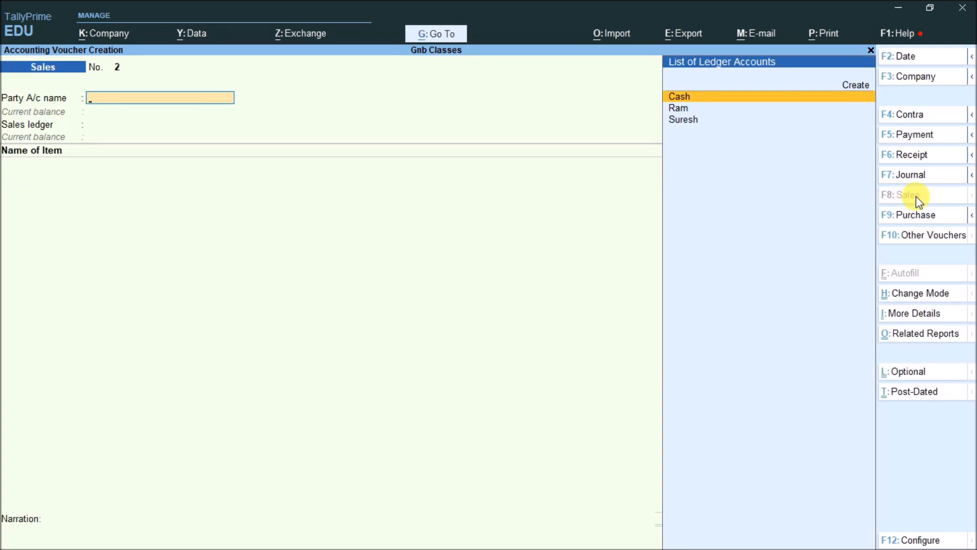
# Start a second sales voucher with the supplier as party and Sales as the sales ledger
pyautogui.press('Down')
pyautogui.press('Return')
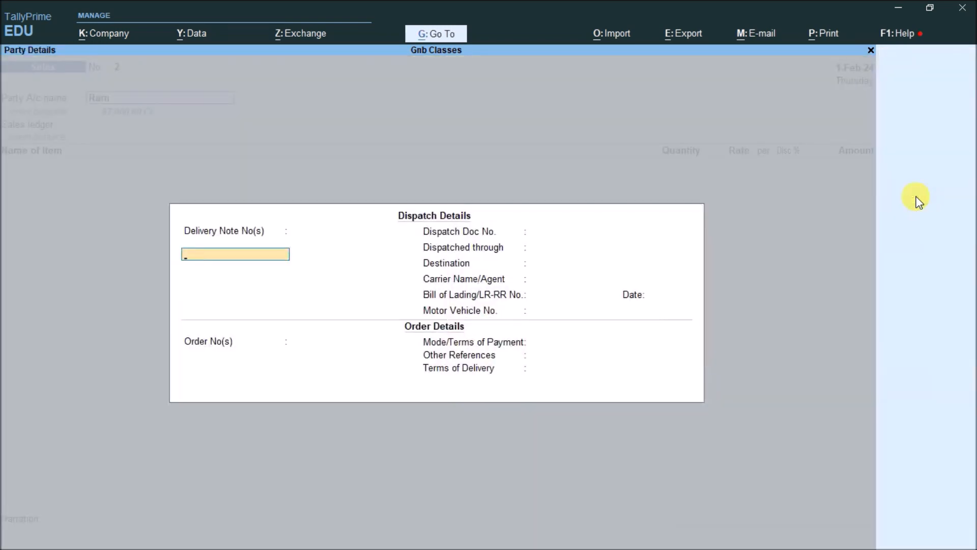
pyautogui.hotkey('ctrl', 'a')
pyautogui.hotkey('ctrl', 'a')
pyautogui.press('Return')
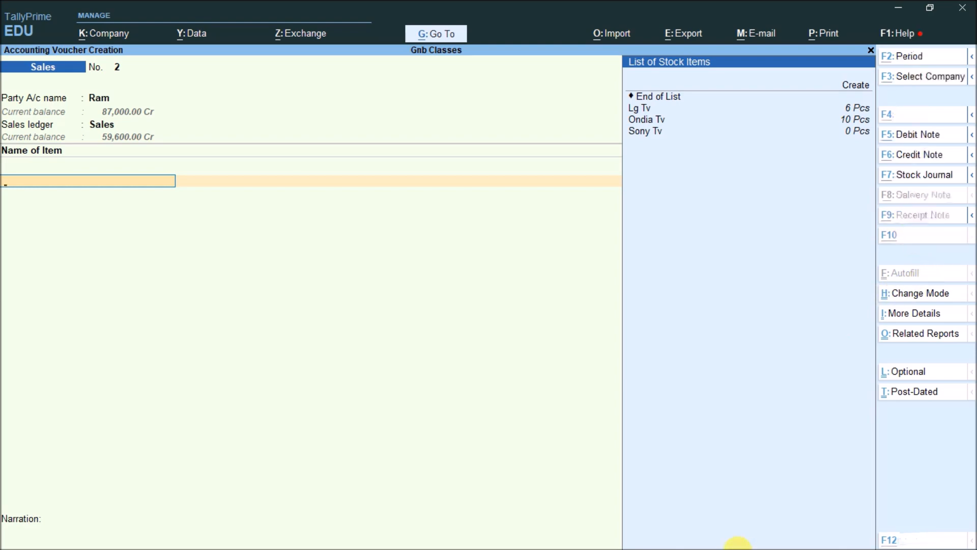
pyautogui.hotkey('alt', 'Tab')
pyautogui.press('Tab')
pyautogui.press('Tab')
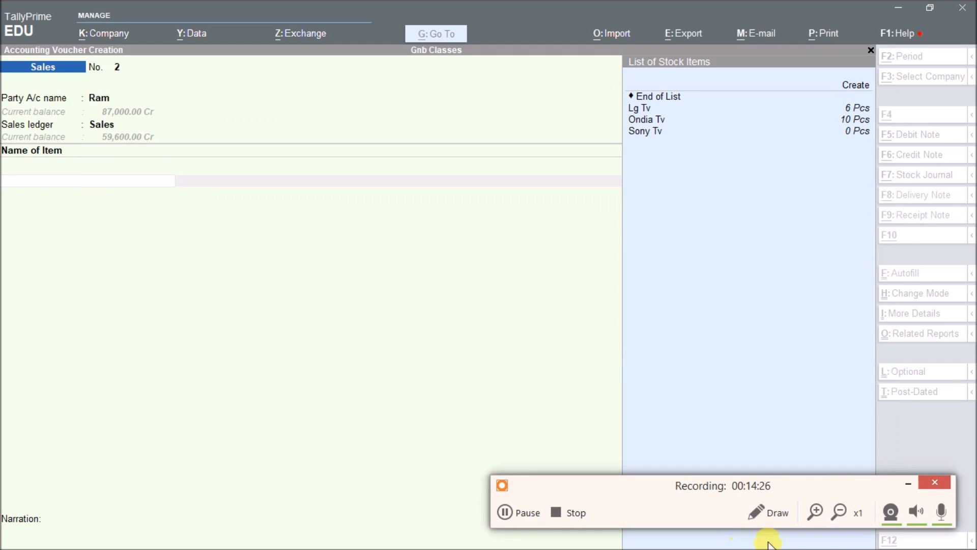
pyautogui.click(917, 481)
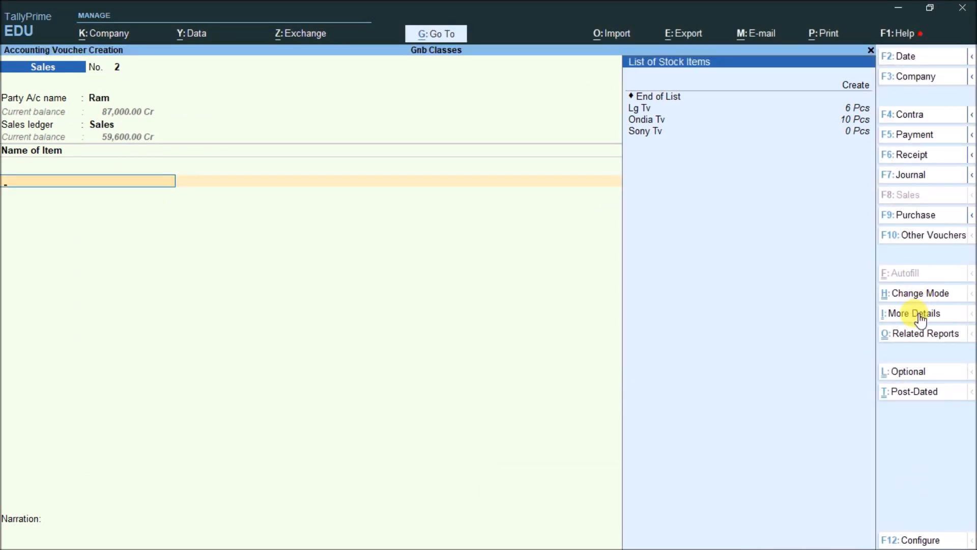
# Change the voucher type to Purchase and add an Lg Tv line of 10 Pcs at 3,000 with a 5% discount
pyautogui.click(912, 216)
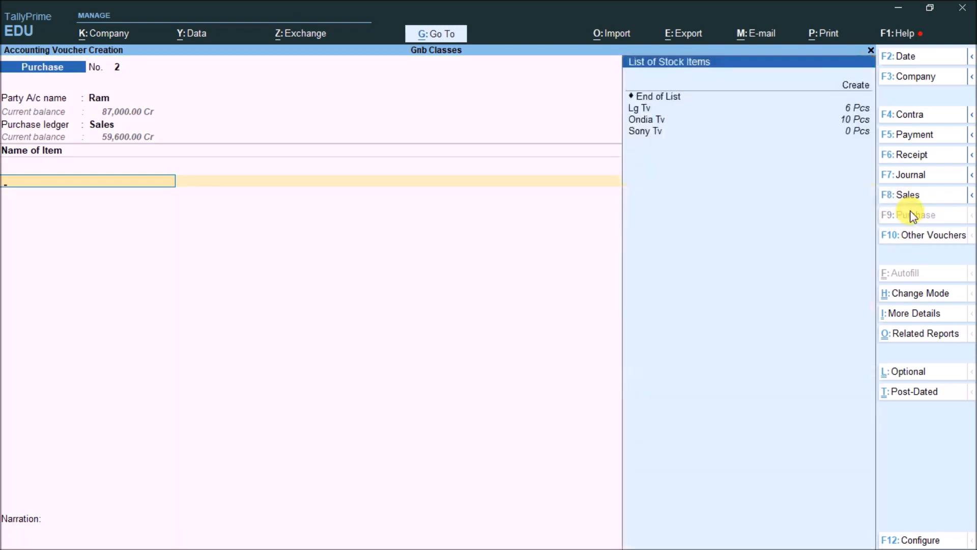
pyautogui.press('Down')
pyautogui.press('Return')
pyautogui.press('Return')
pyautogui.write('1')
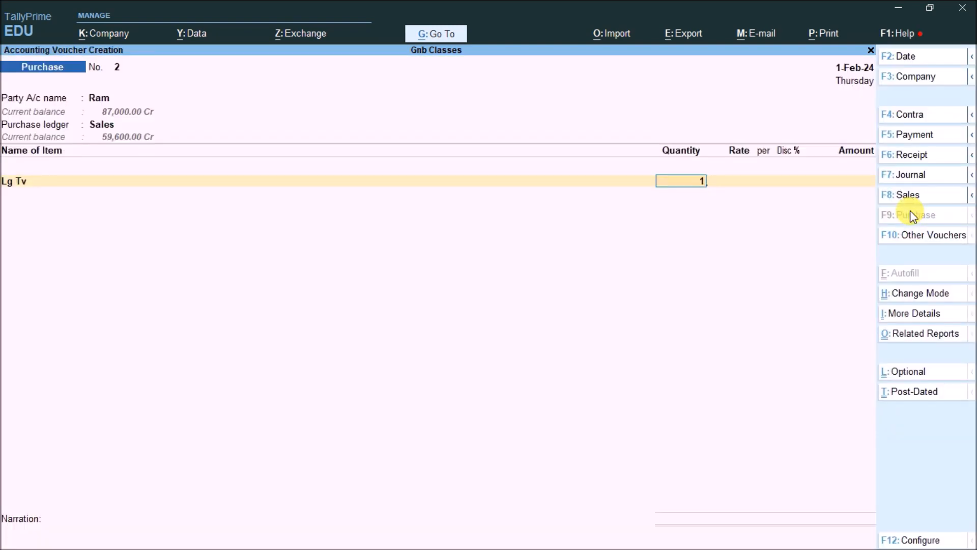
pyautogui.write('0')
pyautogui.press('Return')
pyautogui.press('Return')
pyautogui.write('5')
pyautogui.press('Return')
pyautogui.press('Return')
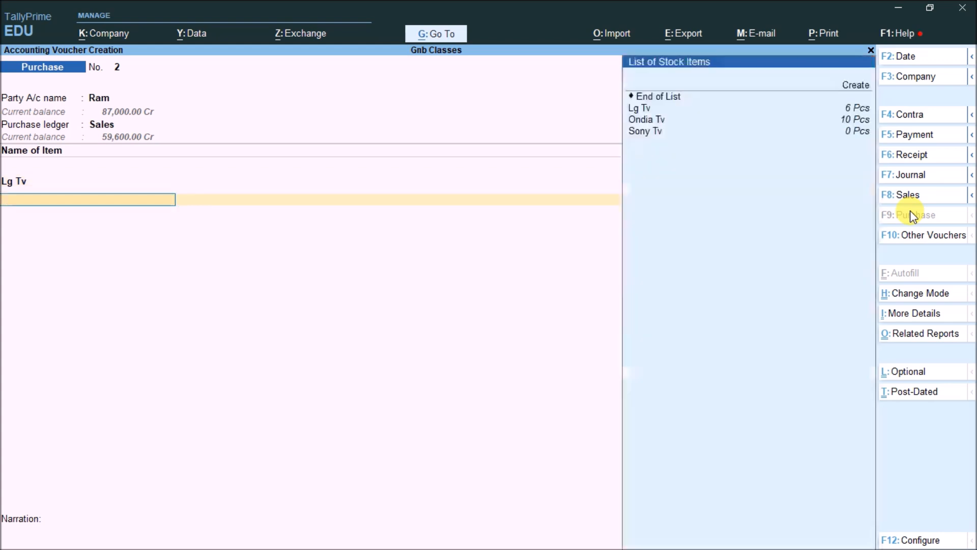
# Add a Sony Tv line of 1 Pcs at 8,000 with a 5% discount, end the list, and discard the unsaved voucher
pyautogui.press('Down')
pyautogui.press('Down')
pyautogui.press('Down')
pyautogui.press('Return')
pyautogui.press('Return')
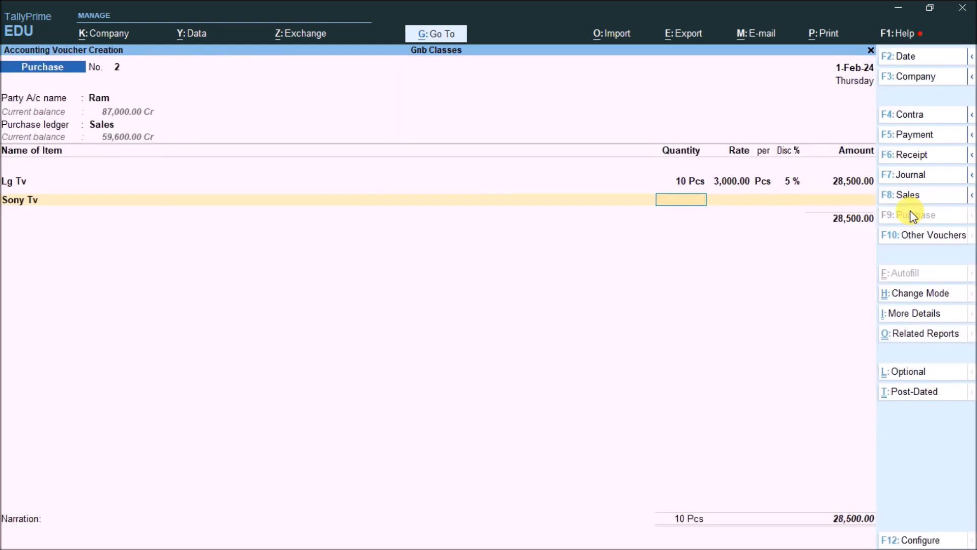
pyautogui.write('1')
pyautogui.press('Return')
pyautogui.write('8000')
pyautogui.press('Return')
pyautogui.press('Return')
pyautogui.press('Return')
pyautogui.press('Return')
pyautogui.press('Return')
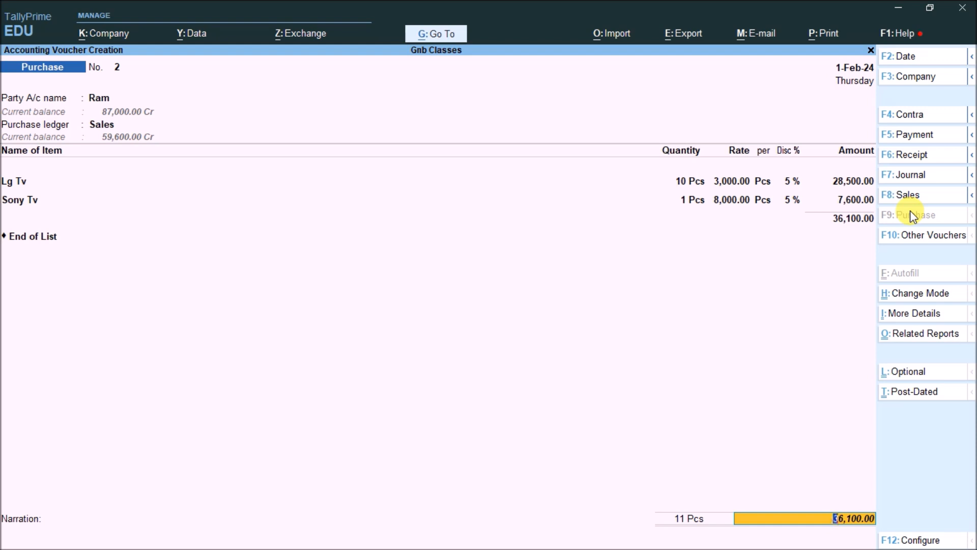
pyautogui.press('Escape')
pyautogui.press('y')
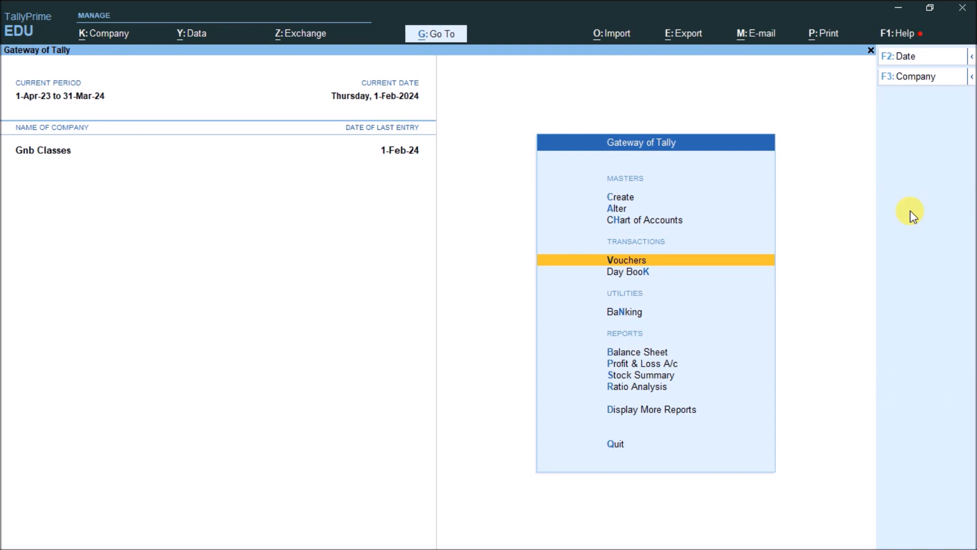
# Switch to the Discount hierarchy diagram to review the cash and trade discount types
pyautogui.hotkey('alt', 'Tab')
pyautogui.hotkey('alt', 'Tab')
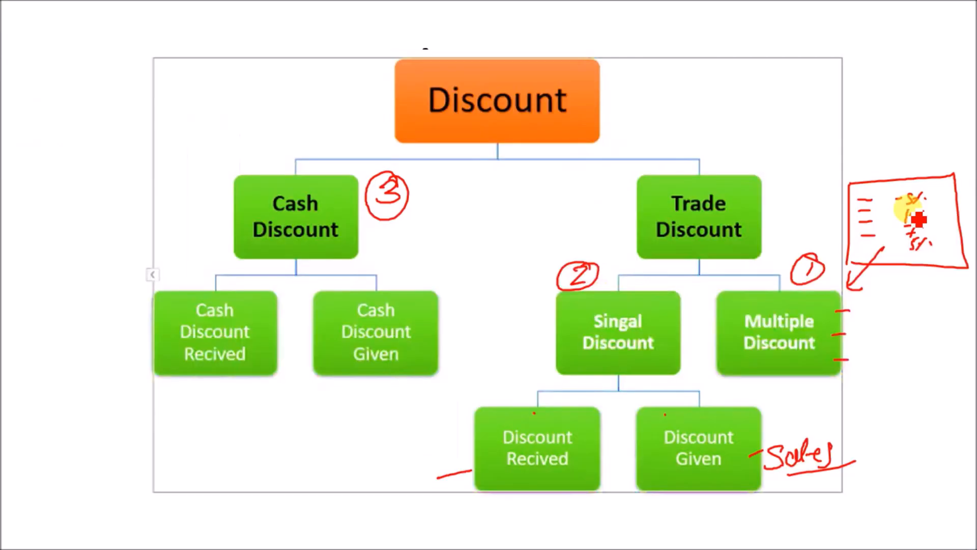
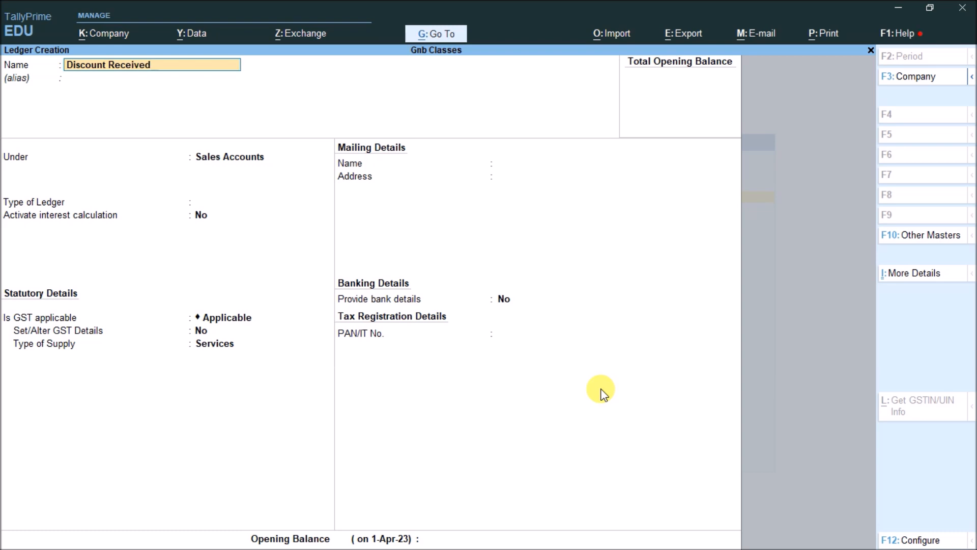
# Place the Discount Received ledger under Indirect Incomes and save it
pyautogui.press('Return')
pyautogui.press('Return')
pyautogui.write('Ind')
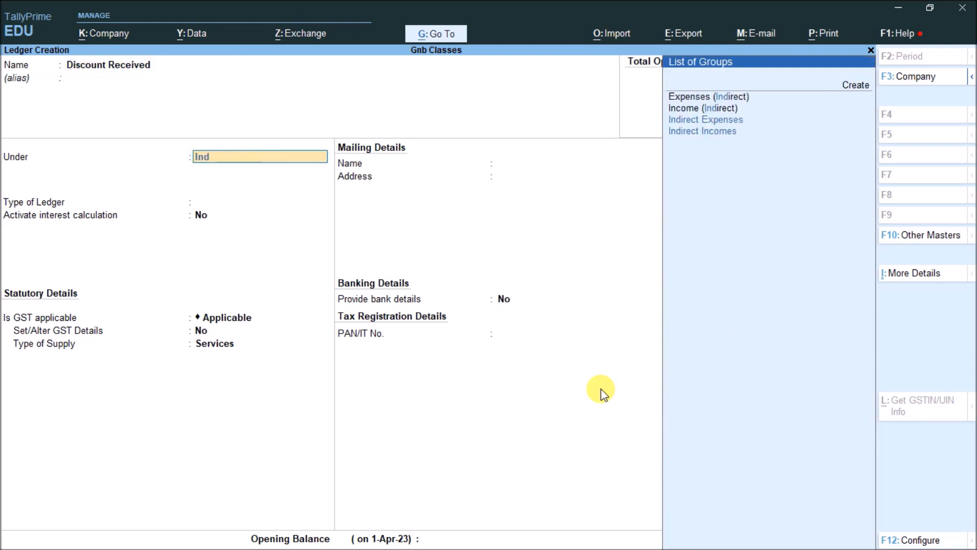
pyautogui.press('Down')
pyautogui.press('Down')
pyautogui.press('Return')
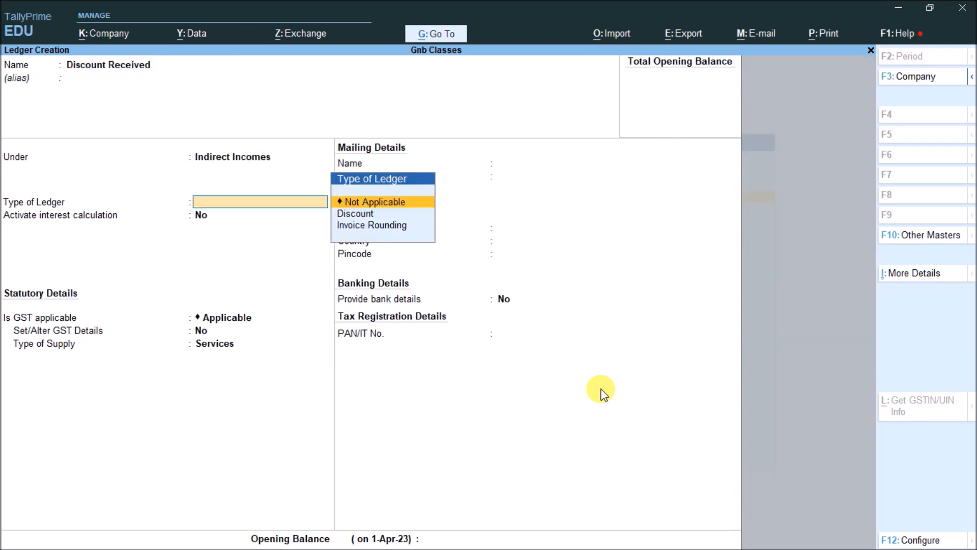
pyautogui.hotkey('ctrl', 'a')
# Create a Discount Given ledger under Indirect Expenses and save it
pyautogui.write('Disocunt')
pyautogui.press('BackSpace')
pyautogui.press('BackSpace')
pyautogui.press('BackSpace')
pyautogui.press('BackSpace')
pyautogui.press('BackSpace')
pyautogui.write('co')
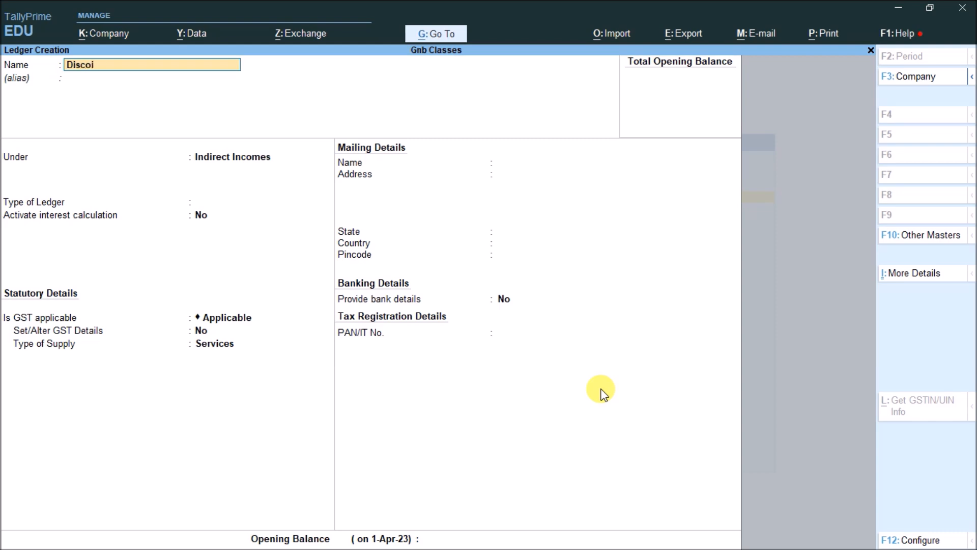
pyautogui.write('unt Given')
pyautogui.press('Return')
pyautogui.press('Return')
pyautogui.write('Ind')
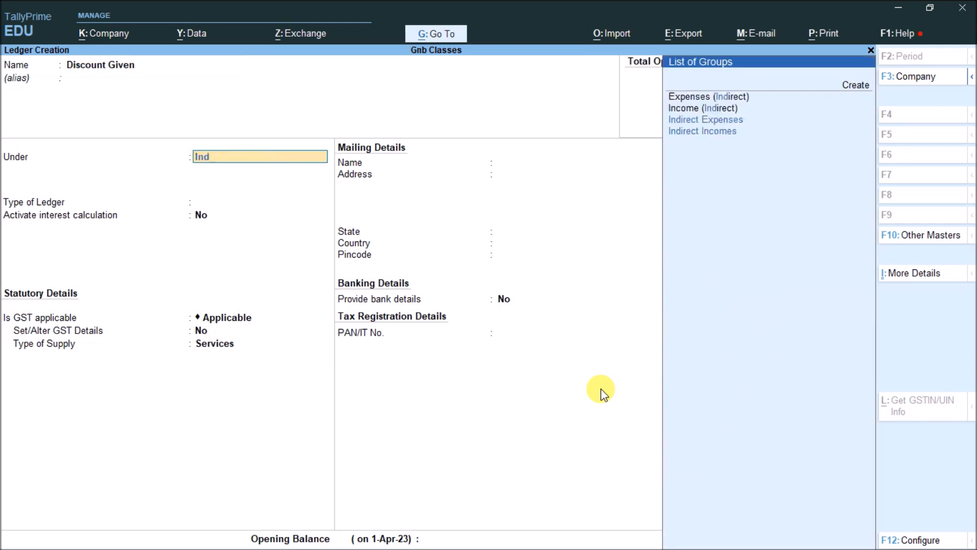
pyautogui.press('Down')
pyautogui.press('Up')
pyautogui.press('Return')
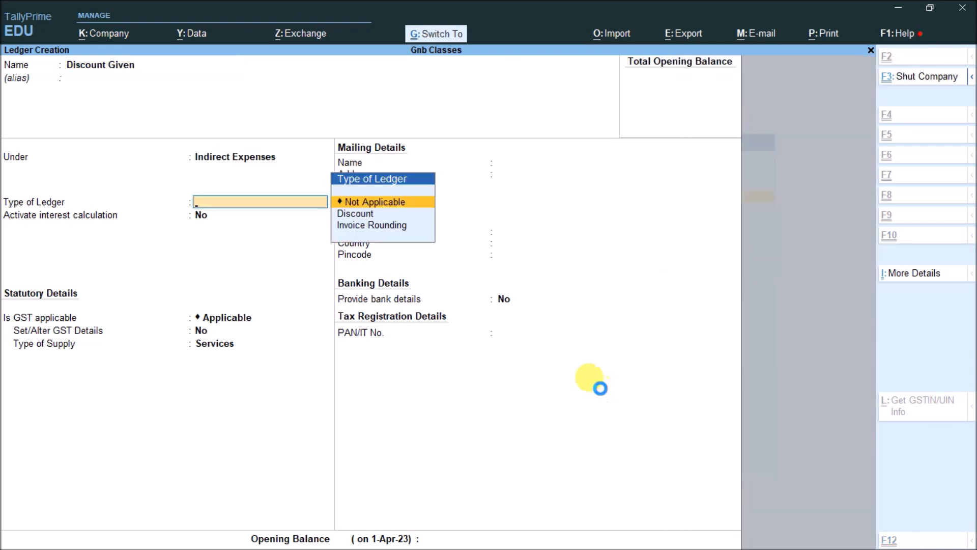
pyautogui.hotkey('ctrl', 'a')
# Leave ledger creation and open a new purchase voucher from the Gateway of Tally
pyautogui.press('Escape')
pyautogui.press('Escape')
pyautogui.press('Down')
pyautogui.press('Down')
pyautogui.press('Down')
pyautogui.press('Return')
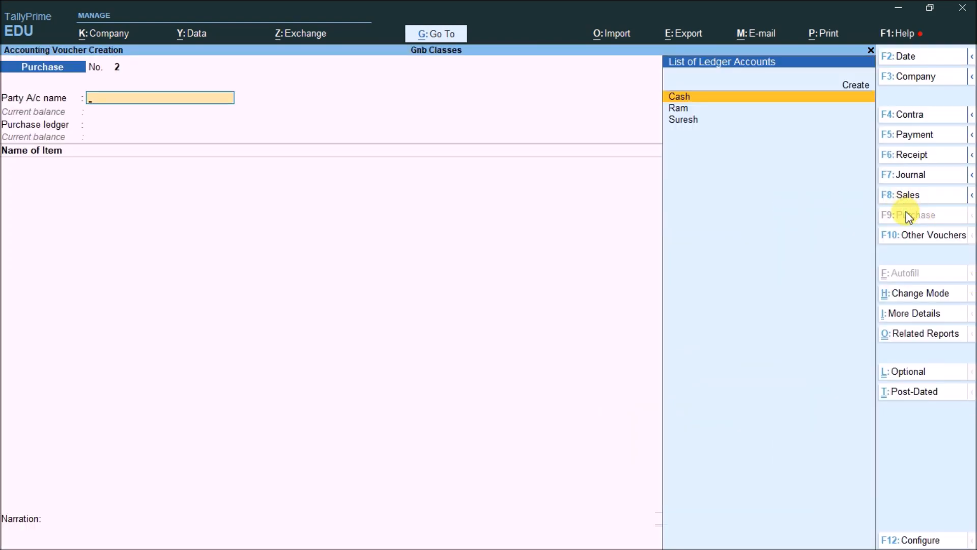
# Select the supplier's account as the party and Purchase as the purchase ledger
pyautogui.press('Down')
pyautogui.press('Return')
pyautogui.hotkey('ctrl', 'a')
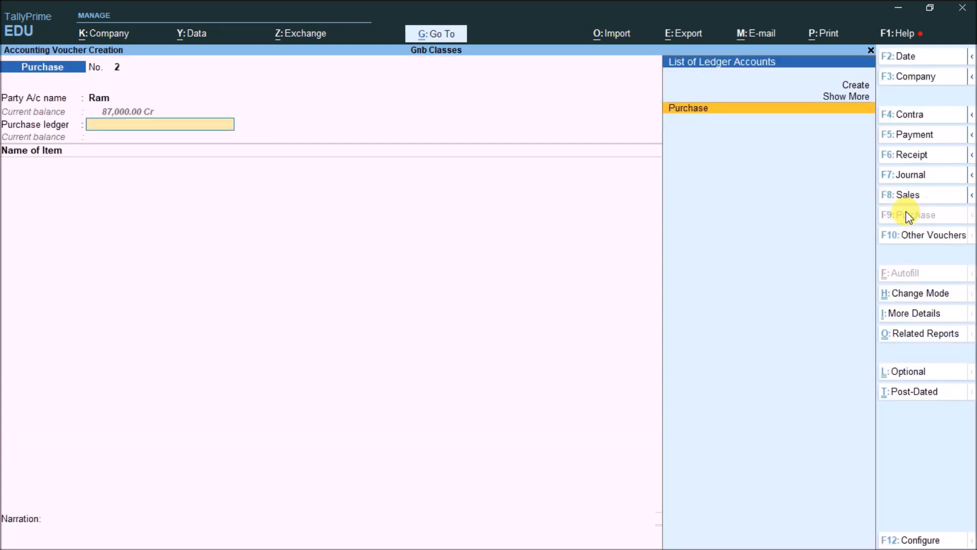
pyautogui.press('Return')
# Add Lg Tv to the purchase voucher with 10 Pcs at a rate of 3,000 and no item discount
pyautogui.press('Down')
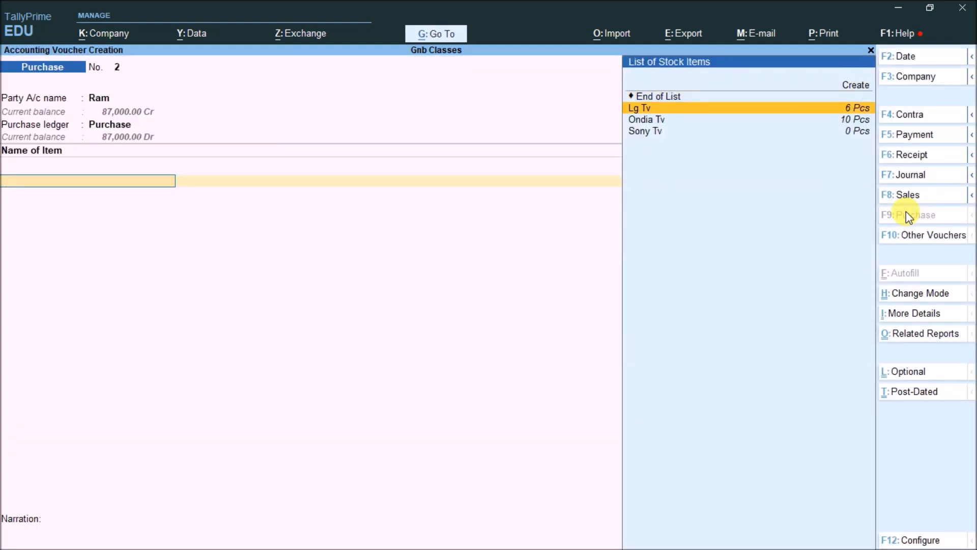
pyautogui.press('Return')
pyautogui.press('Return')
pyautogui.write('10')
pyautogui.press('Return')
pyautogui.press('Return')
pyautogui.press('Return')
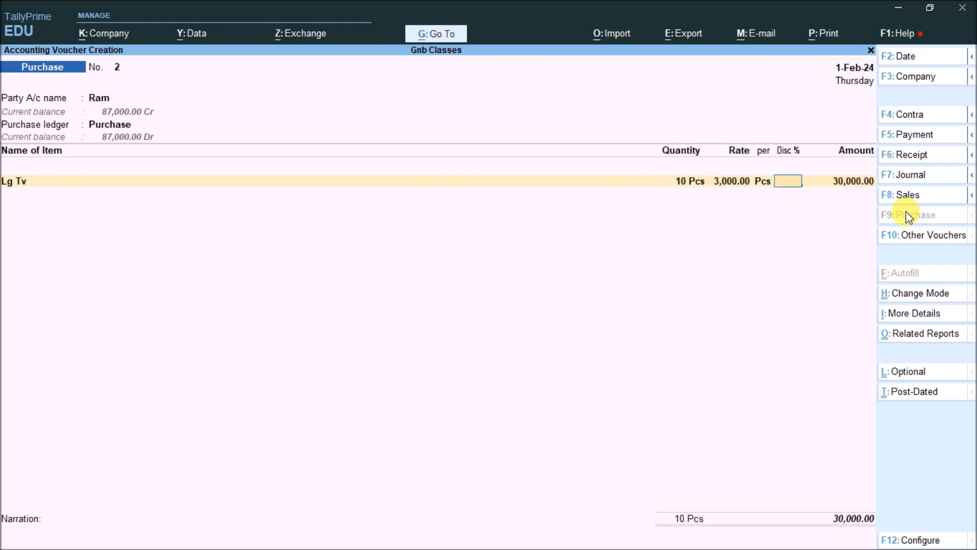
pyautogui.press('Return')
pyautogui.press('Return')
# Add Sony Tv to the purchase voucher with 30 Pcs at a rate of 8,000 and no item discount
pyautogui.write('s')
pyautogui.press('Return')
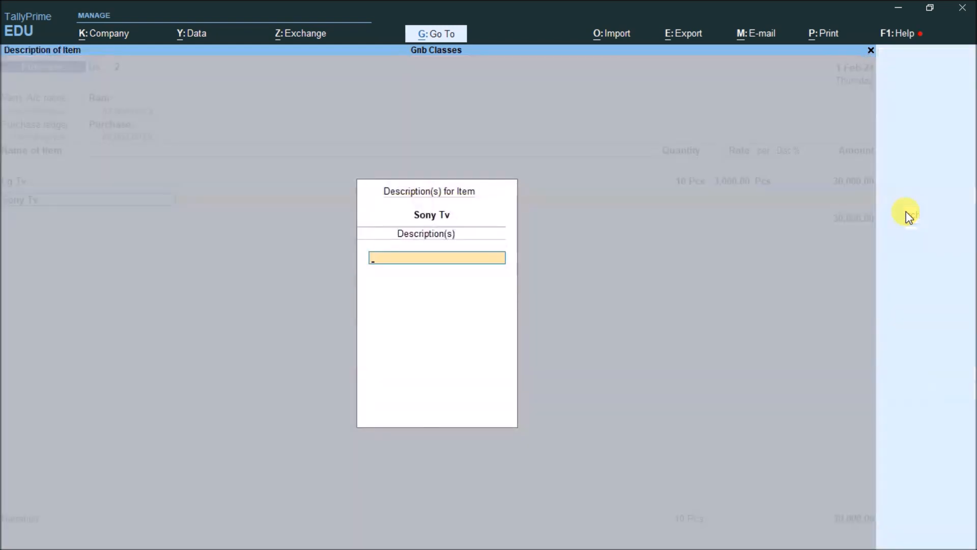
pyautogui.press('Return')
pyautogui.write('30')
pyautogui.press('Return')
pyautogui.press('Return')
pyautogui.press('Return')
pyautogui.press('Return')
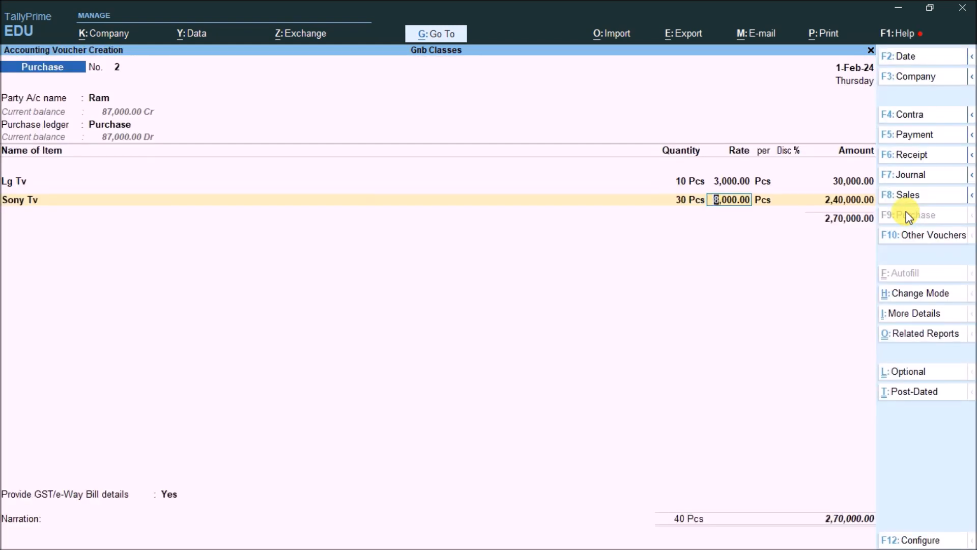
pyautogui.press('Return')
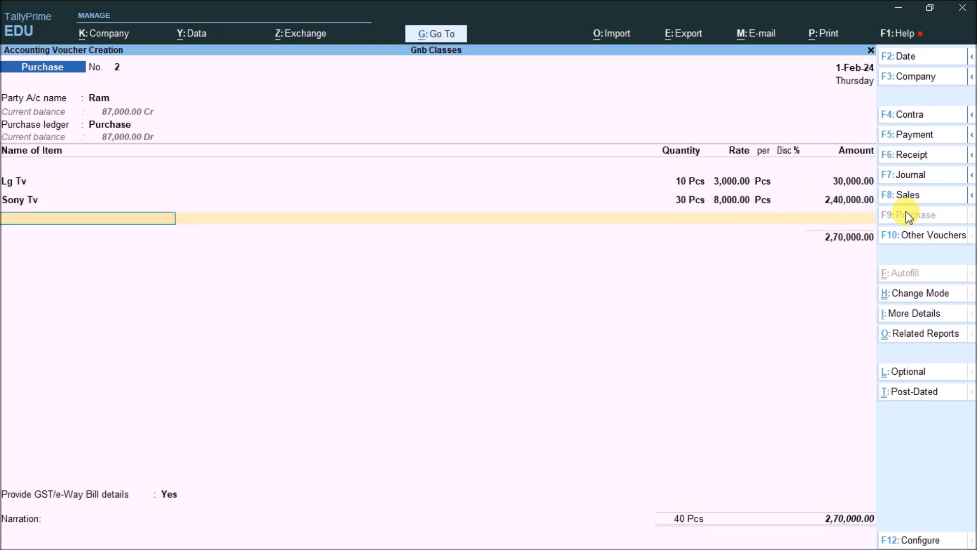
# Add Ondia Tv to the purchase voucher with 4 Pcs at a rate of 2,500 and no item discount
pyautogui.write('o')
pyautogui.press('Return')
pyautogui.press('Return')
pyautogui.write('4')
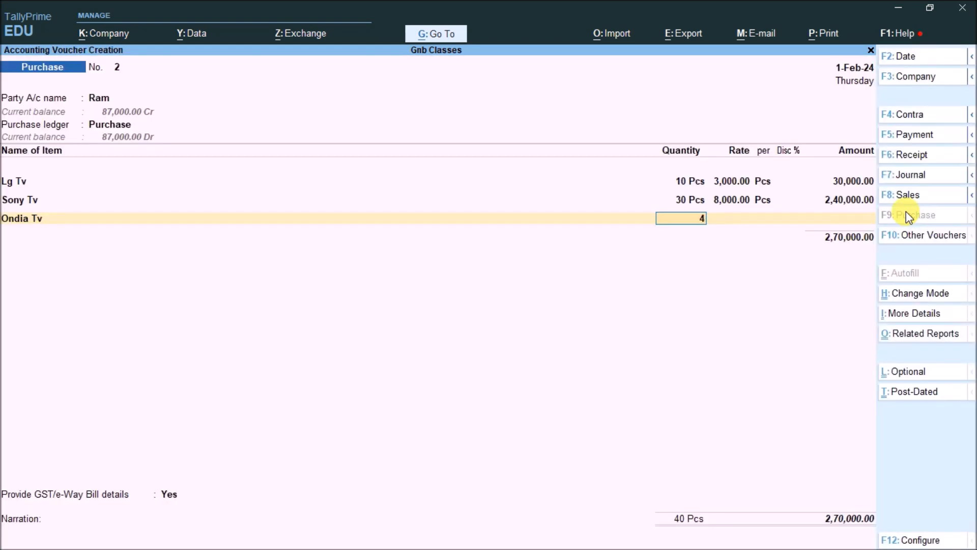
pyautogui.press('Return')
pyautogui.press('Return')
pyautogui.press('Return')
pyautogui.press('Return')
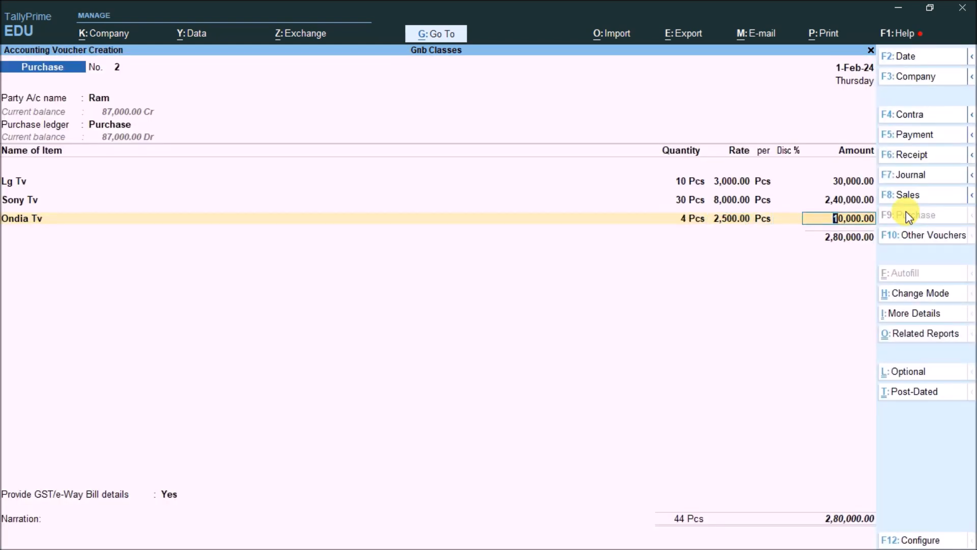
pyautogui.press('Return')
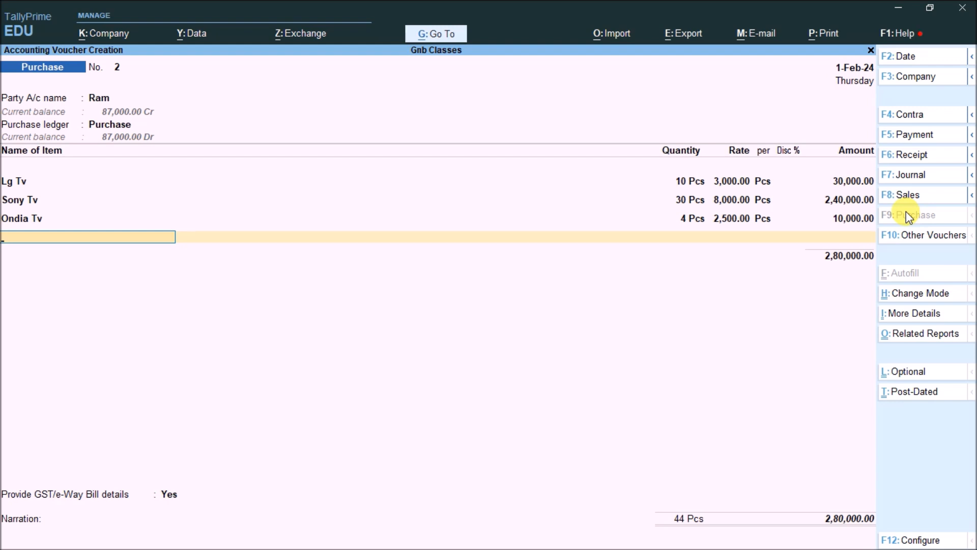
# End the item list and add the Discount Received ledger below the purchased items
pyautogui.press('Return')
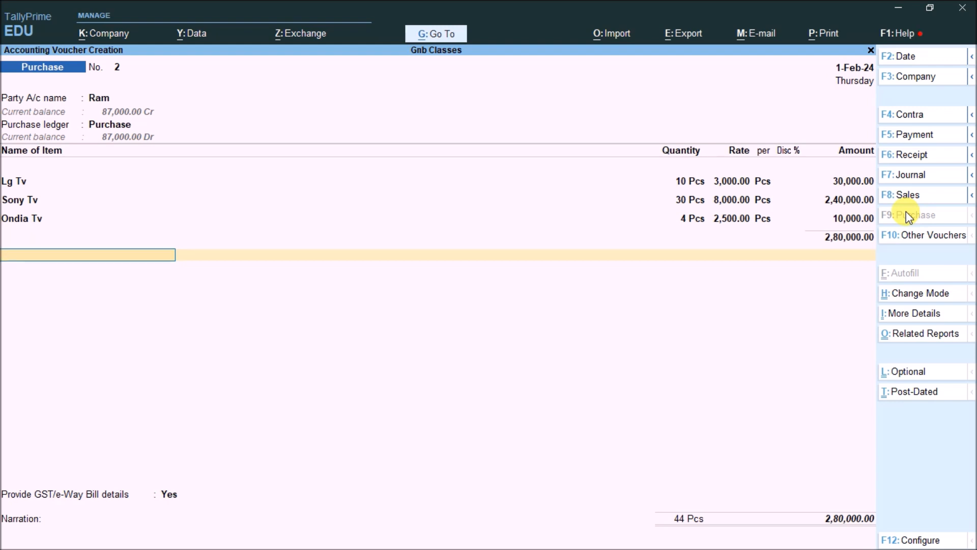
pyautogui.press('space')
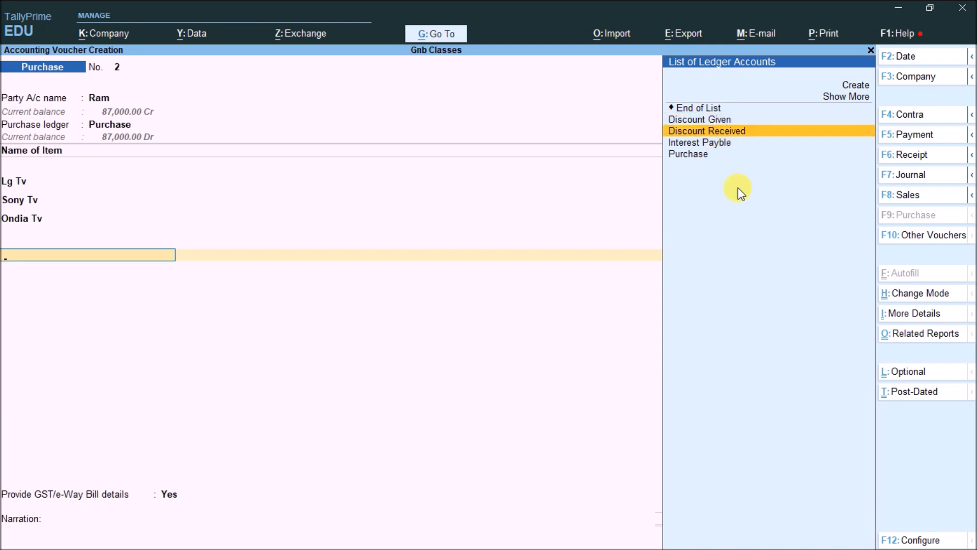
pyautogui.press('Up')
pyautogui.press('Down')
pyautogui.press('Down')
pyautogui.press('Up')
pyautogui.press('Up')
pyautogui.press('Down')
pyautogui.press('Return')
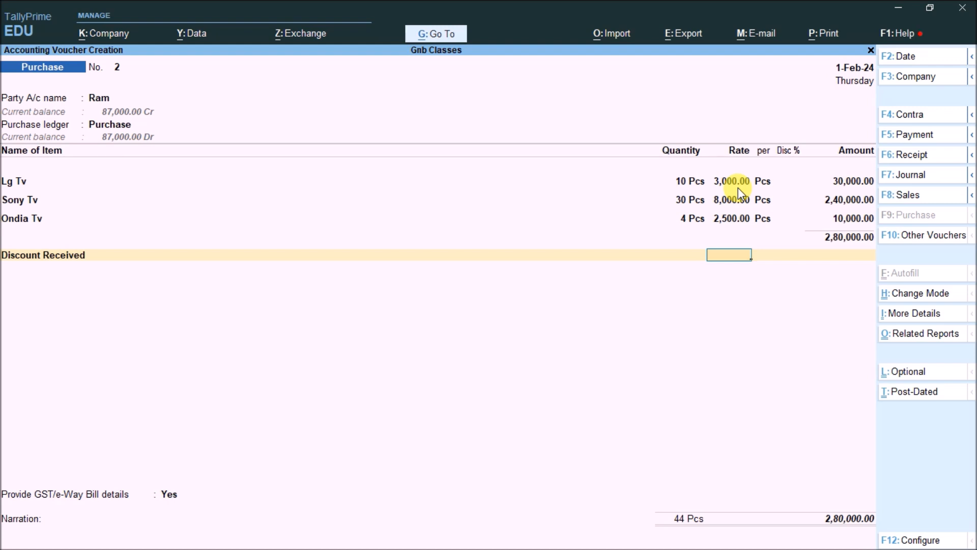
# Enter the Discount Received rate as a deduction of -10%
pyautogui.write('10')
pyautogui.press('Return')
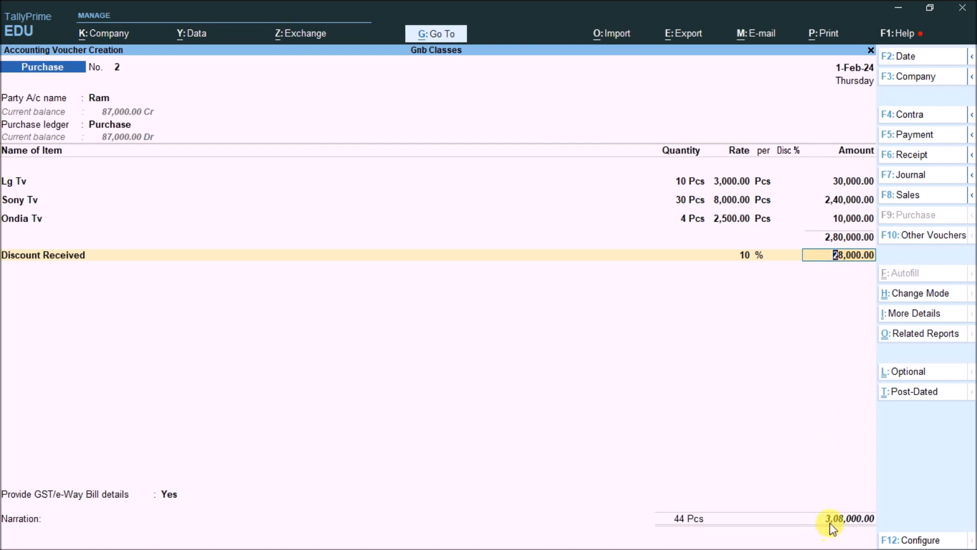
pyautogui.press('BackSpace')
pyautogui.press('BackSpace')
pyautogui.write('-10')
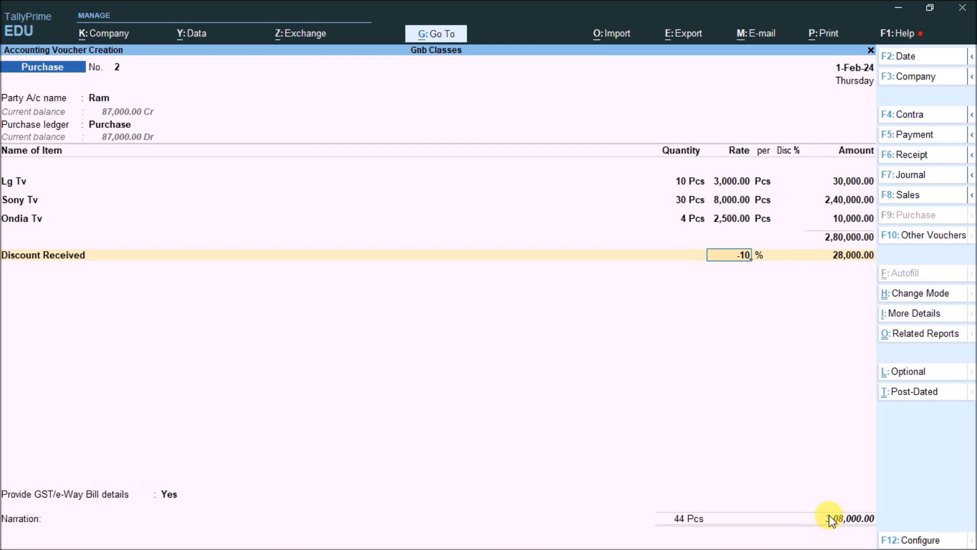
pyautogui.press('Return')
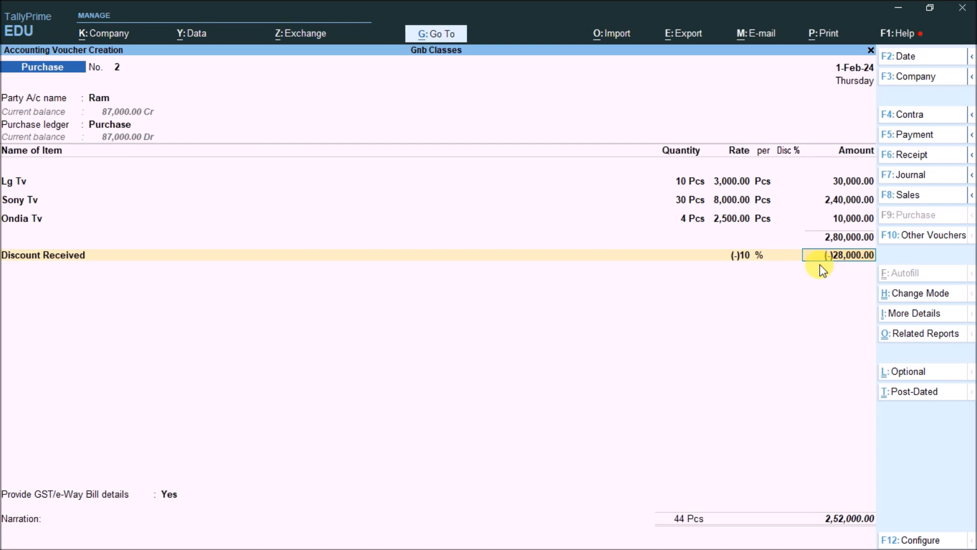
# Clear the Discount Received rate and enter a flat discount amount of -30,000 instead
pyautogui.press('BackSpace')
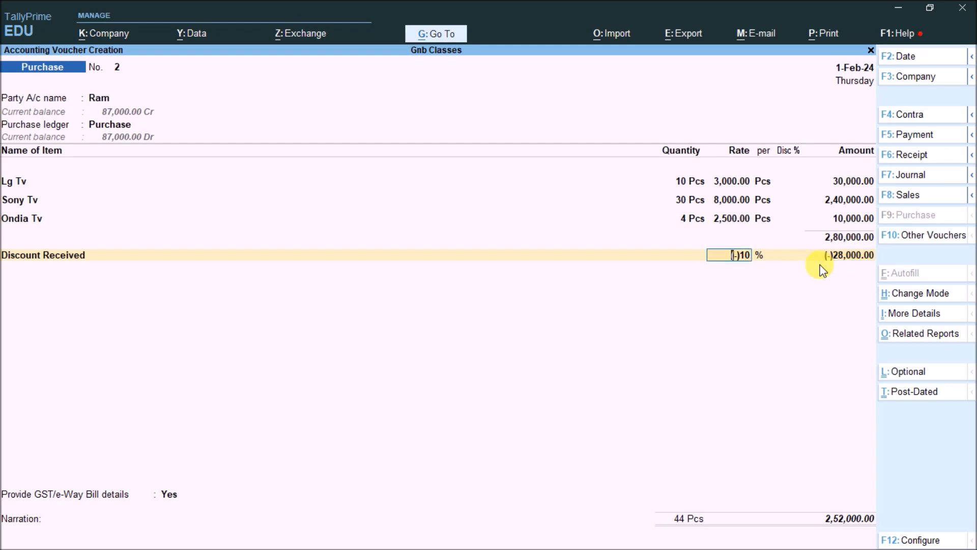
pyautogui.press('Delete')
pyautogui.press('Delete')
pyautogui.press('Delete')
pyautogui.press('Delete')
pyautogui.press('BackSpace')
pyautogui.press('Return')
pyautogui.press('Delete')
pyautogui.press('Delete')
pyautogui.press('Delete')
pyautogui.press('Delete')
pyautogui.press('Delete')
pyautogui.press('Return')
pyautogui.write('-')
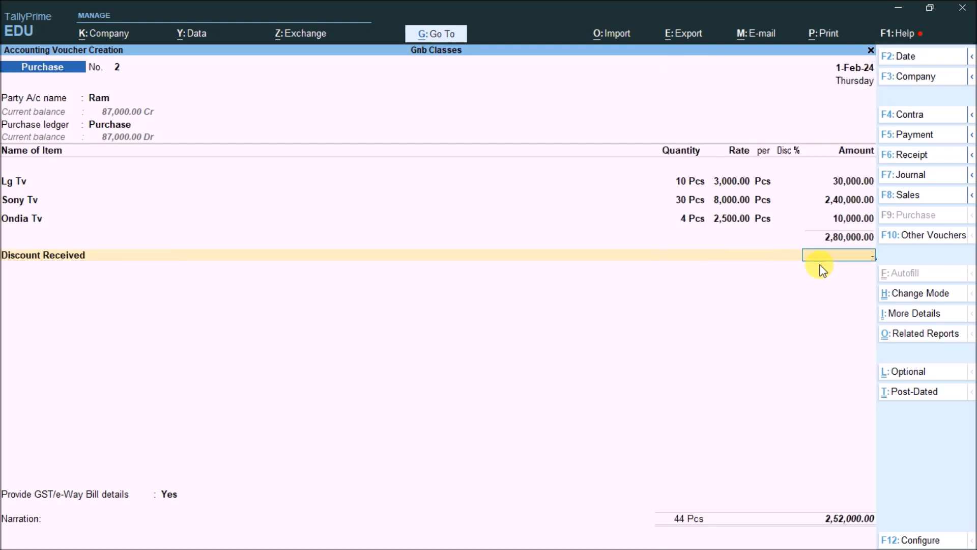
pyautogui.write(')30,000')
pyautogui.press('Return')
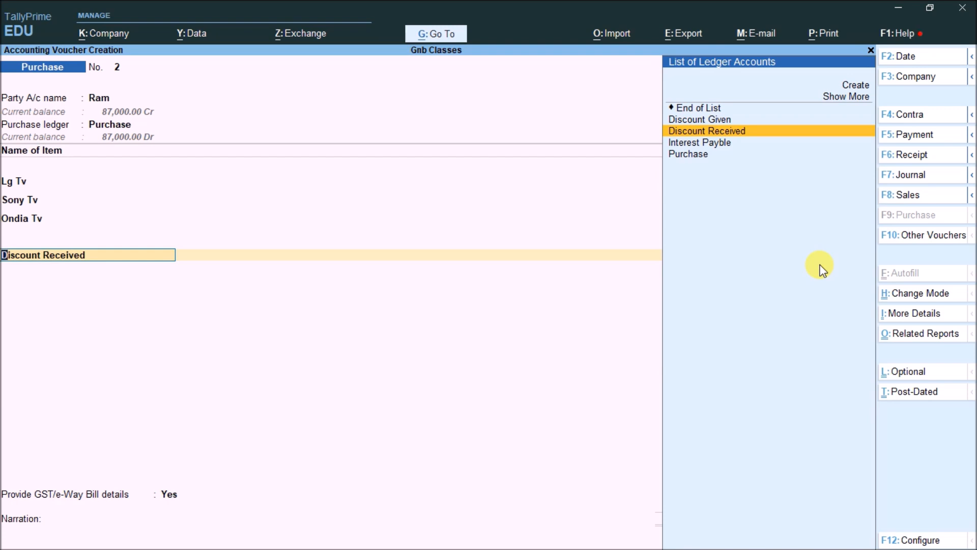
# Set the Discount Received rate to -10% in place of the flat amount and save the purchase voucher
pyautogui.press('BackSpace')
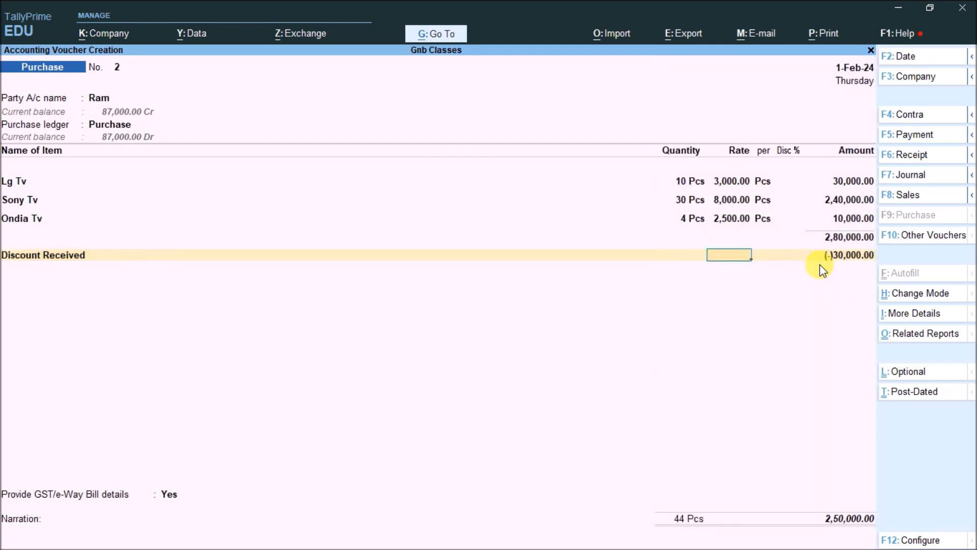
pyautogui.press('Return')
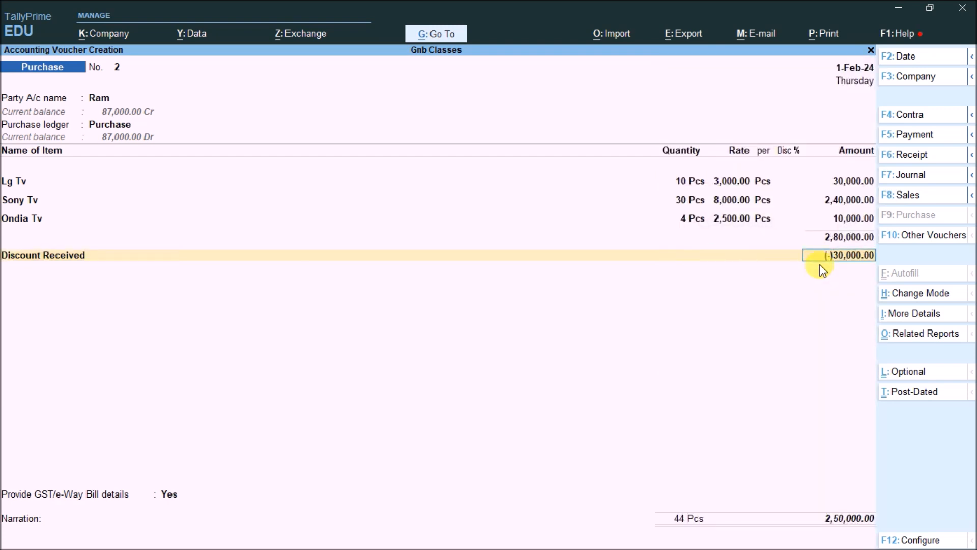
pyautogui.press('BackSpace')
pyautogui.write('10%')
pyautogui.press('Return')
pyautogui.press('Return')
pyautogui.press('Return')
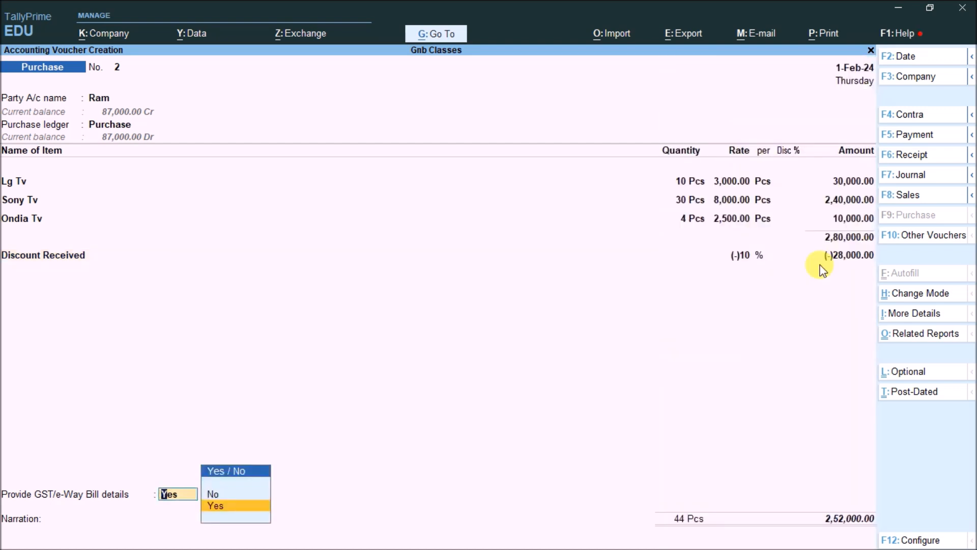
pyautogui.press('Return')
pyautogui.hotkey('ctrl', 'a')
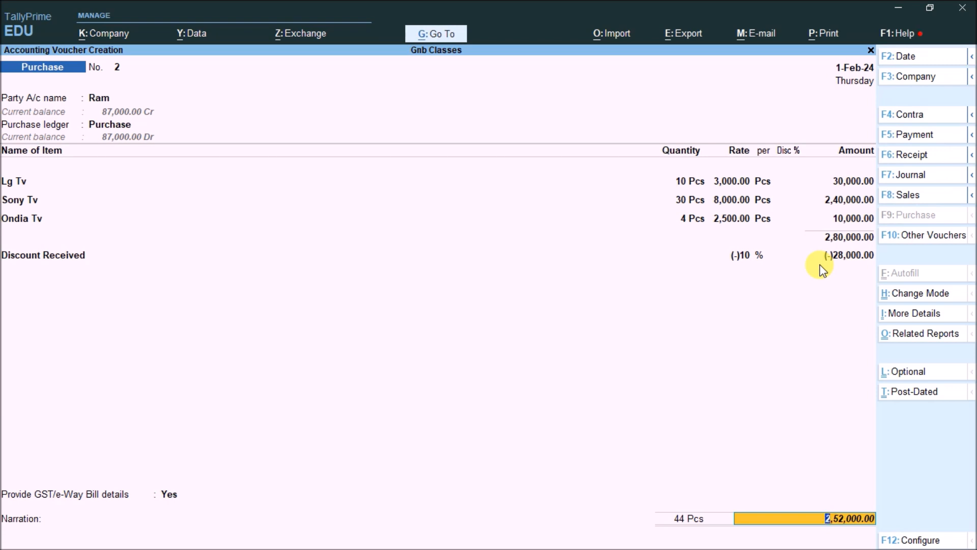
pyautogui.hotkey('ctrl', 'a')
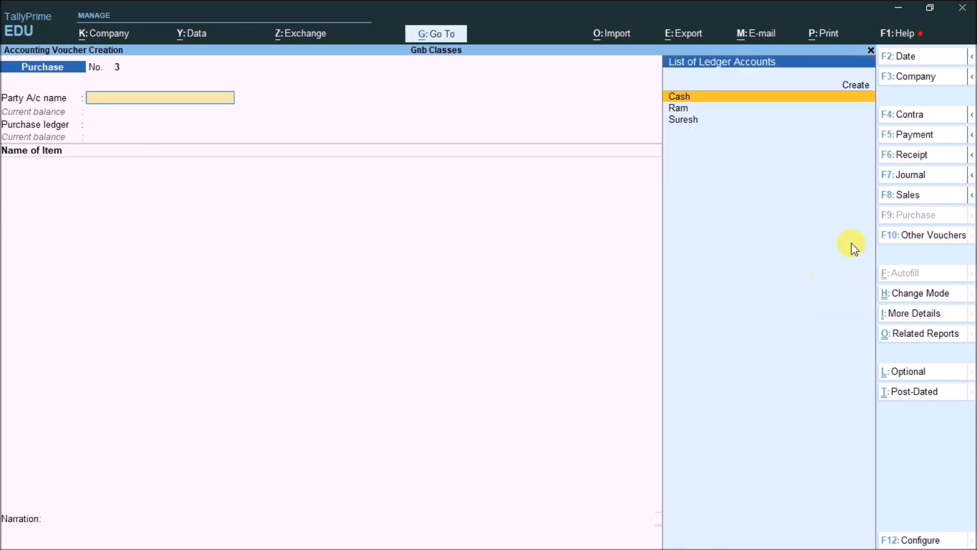
# Open a new sales voucher and select the customer's account as the party with Sales as the sales ledger
pyautogui.click(909, 196)
pyautogui.press('Down')
pyautogui.press('Down')
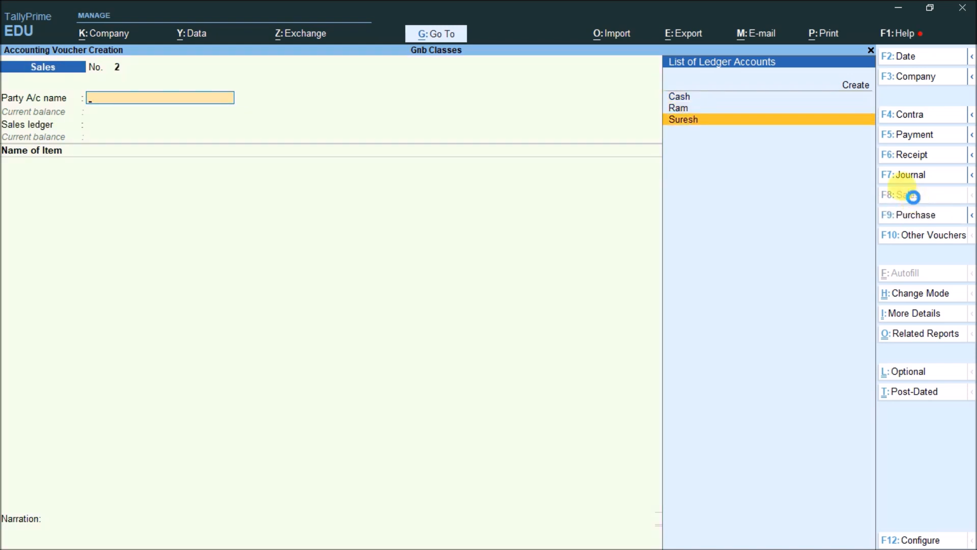
pyautogui.press('Return')
pyautogui.hotkey('ctrl', 'a')
pyautogui.press('Return')
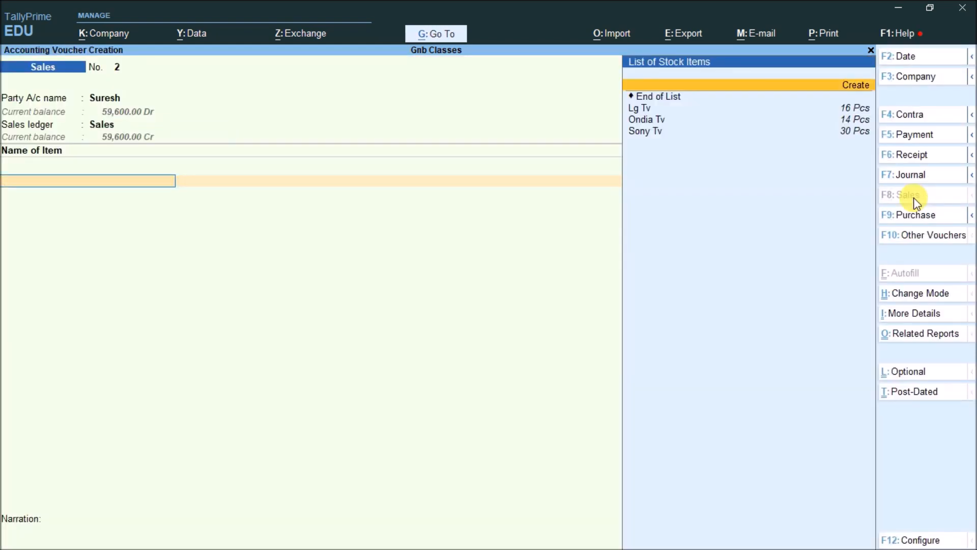
# Add Lg Tv to the sales voucher with 10 Pcs at a rate of 6,000 and no item discount
pyautogui.press('Down')
pyautogui.press('Down')
pyautogui.press('Return')
pyautogui.press('Return')
pyautogui.write('10')
pyautogui.press('Return')
pyautogui.press('Return')
pyautogui.press('Return')
pyautogui.press('Return')
pyautogui.press('Return')
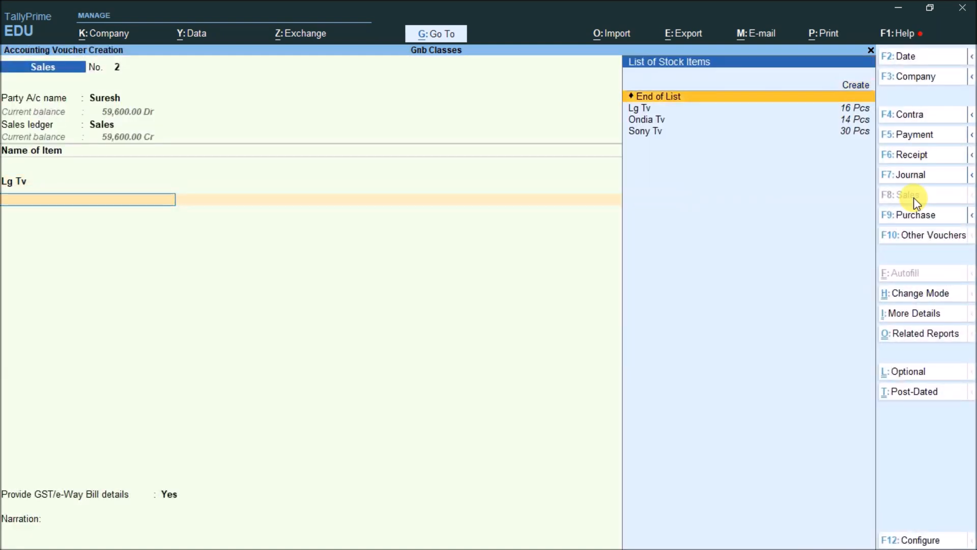
# Add Sony Tv to the sales voucher with 10 Pcs at a rate of 8,000 and no item discount
pyautogui.press('Down')
pyautogui.press('Down')
pyautogui.press('Down')
pyautogui.press('Return')
pyautogui.press('Return')
pyautogui.write('10')
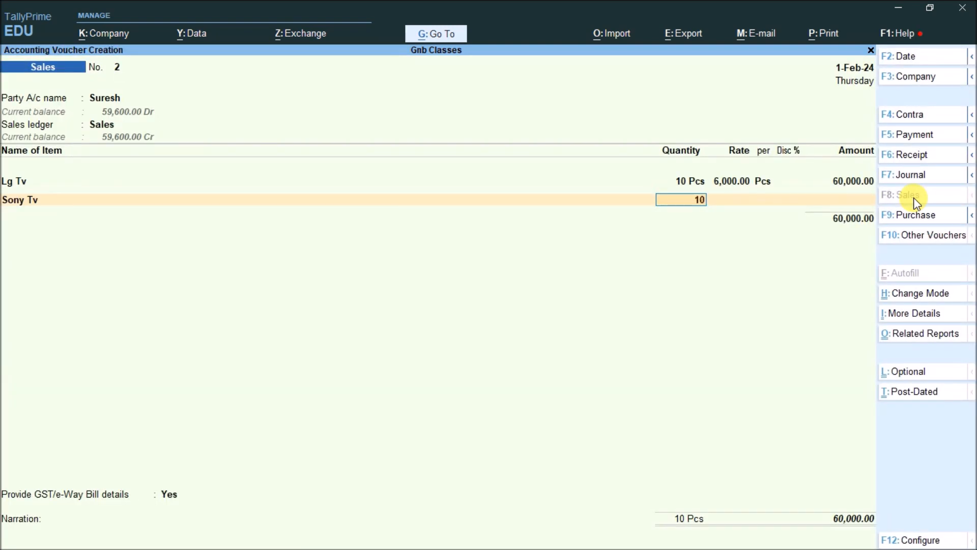
pyautogui.press('Return')
pyautogui.press('Return')
pyautogui.press('Return')
pyautogui.press('Return')
pyautogui.press('Return')
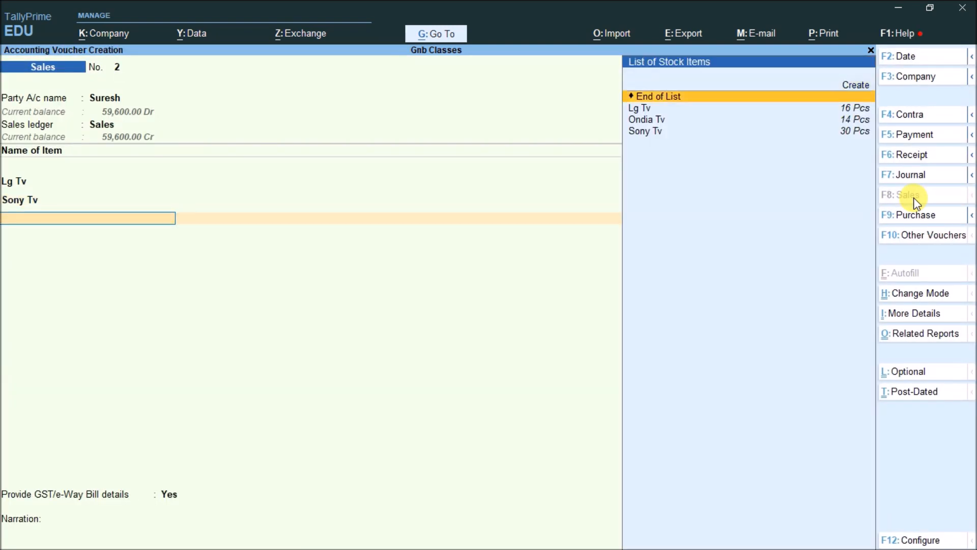
# Add Ondia Tv to the sales voucher with 3 Pcs at a rate of 8,000 and no item discount
pyautogui.press('Down')
pyautogui.press('Down')
pyautogui.press('Return')
pyautogui.write('3')
pyautogui.press('Return')
pyautogui.write('8,000')
pyautogui.press('Return')
pyautogui.press('Return')
pyautogui.press('Return')
pyautogui.press('Return')
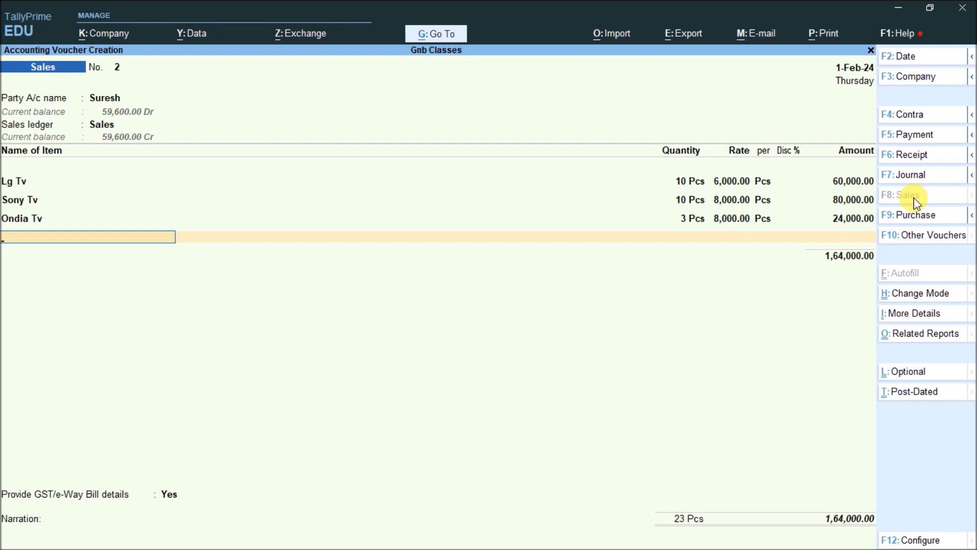
# End the item list and add the Discount Given ledger with a rate of -12%
pyautogui.press('Return')
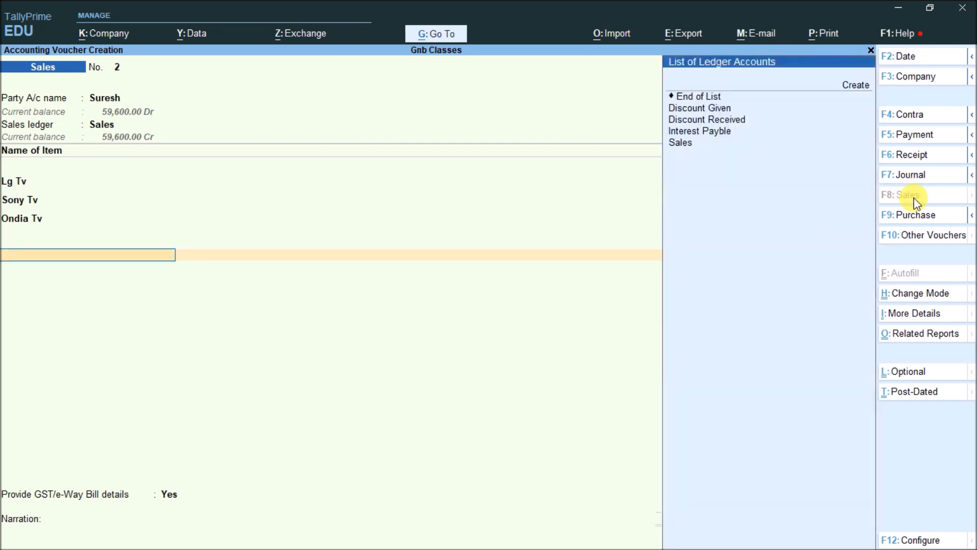
pyautogui.press('Return')
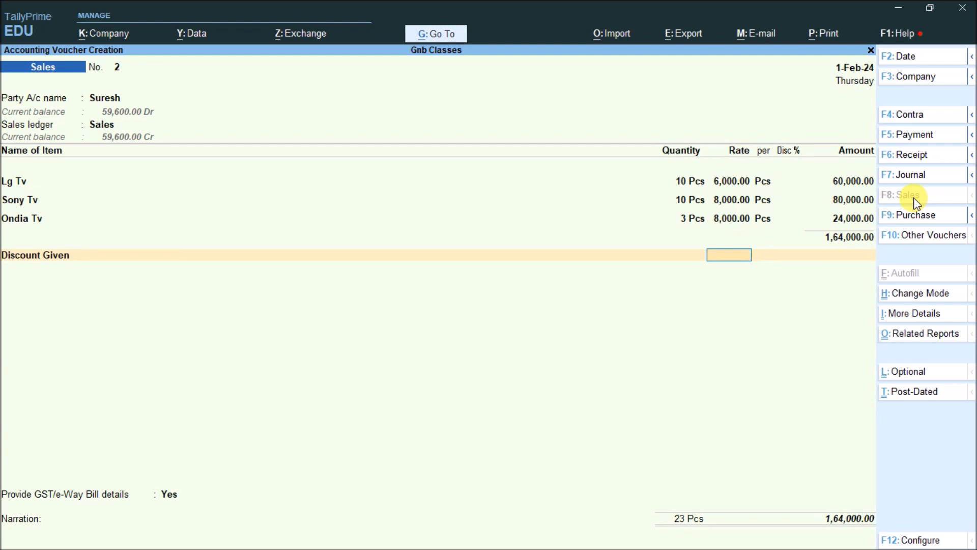
pyautogui.write('12')
pyautogui.press('BackSpace')
pyautogui.press('BackSpace')
pyautogui.write('-12')
pyautogui.press('Return')
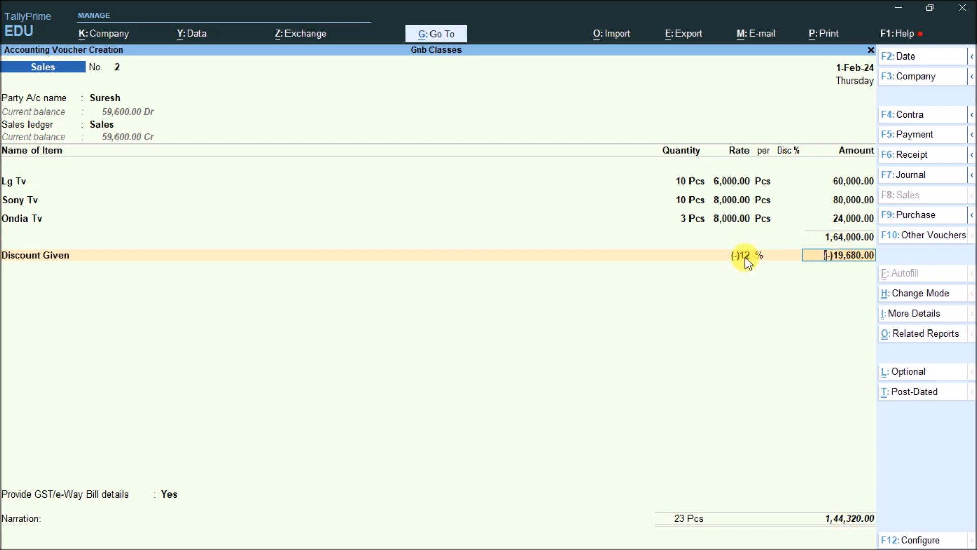
# Keep the GST/e-Way Bill details option at Yes and save the sales voucher without e-Way Bill information
pyautogui.press('Return')
pyautogui.press('Return')
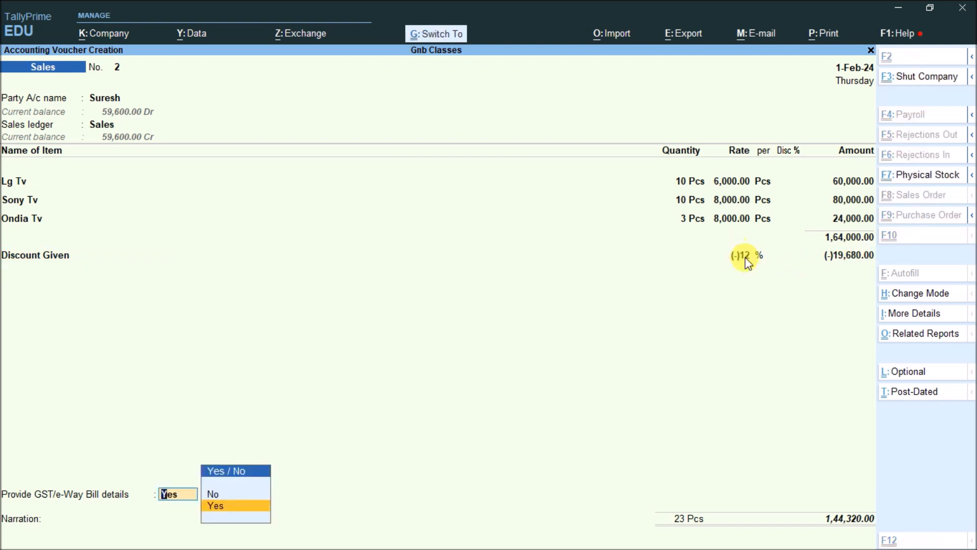
pyautogui.press('Return')
pyautogui.press('Return')
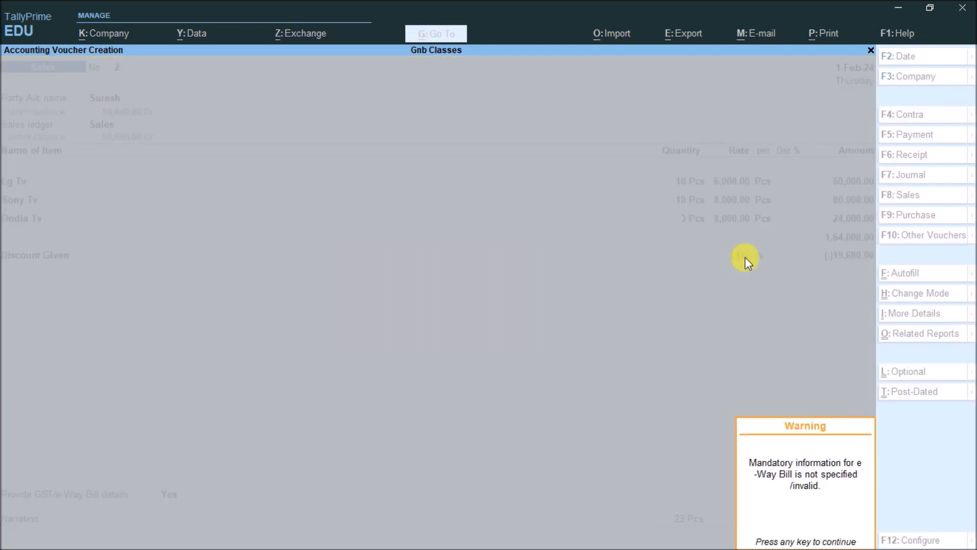
pyautogui.press('Return')
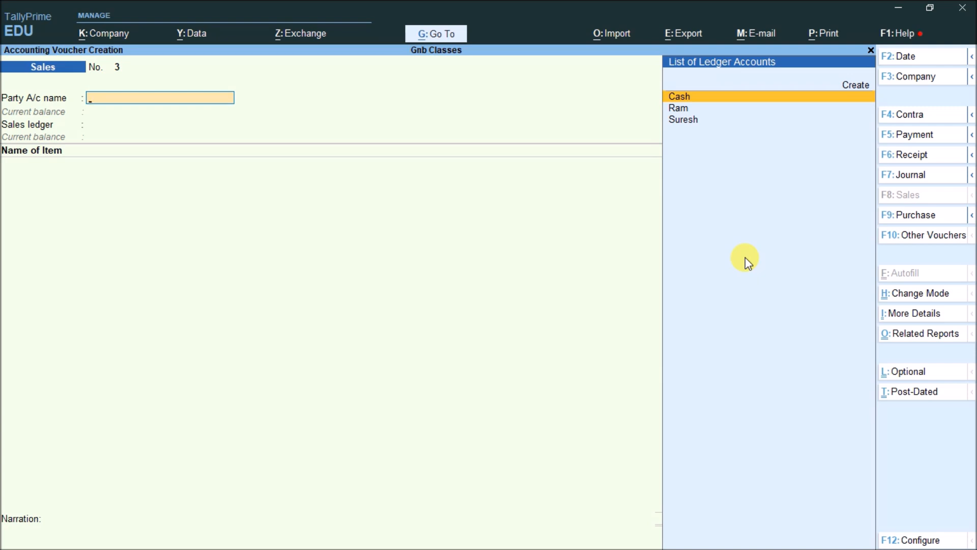
# Leave the new sales voucher and open the Purchase voucher type for alteration
pyautogui.press('Escape')
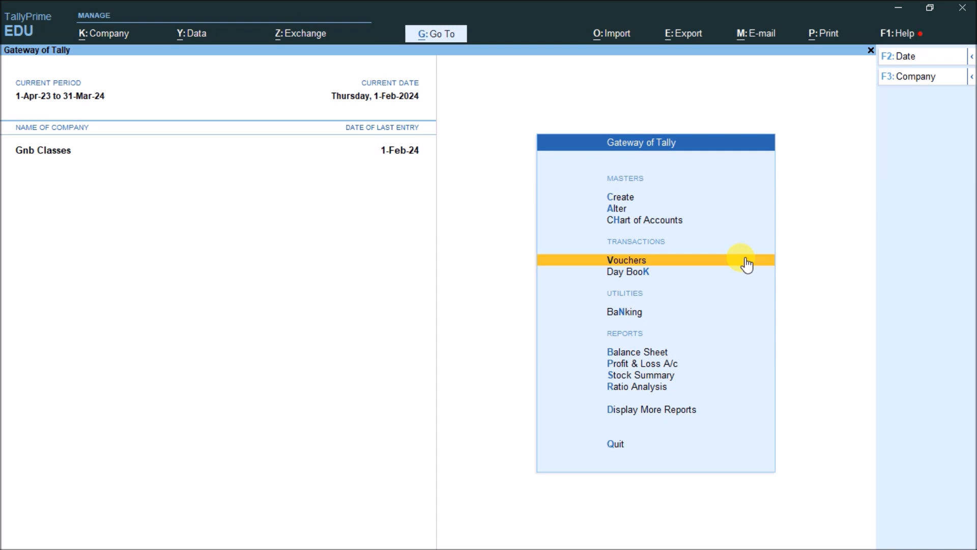
pyautogui.press('Up')
pyautogui.press('Up')
pyautogui.press('Return')
pyautogui.press('Down')
pyautogui.press('Down')
pyautogui.press('Down')
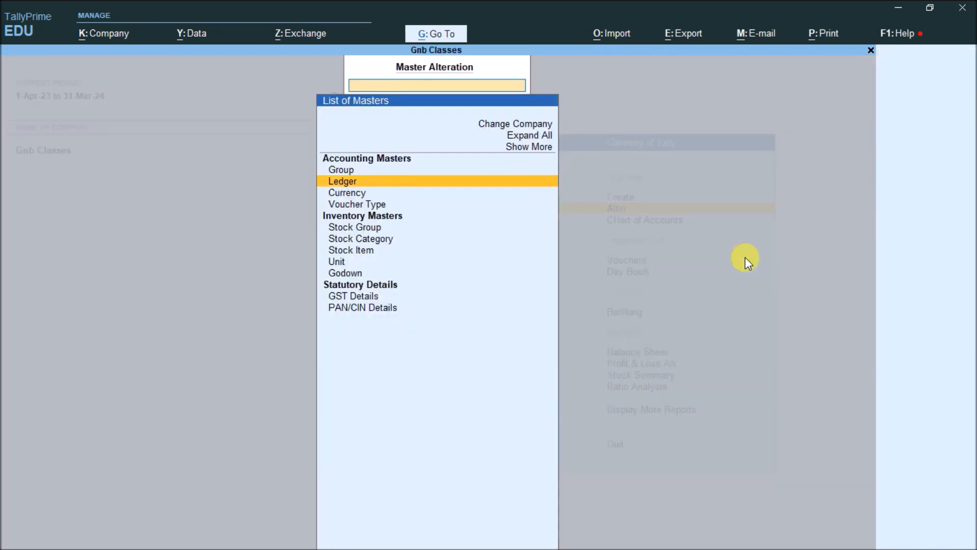
pyautogui.press('Return')
pyautogui.write('Pu')
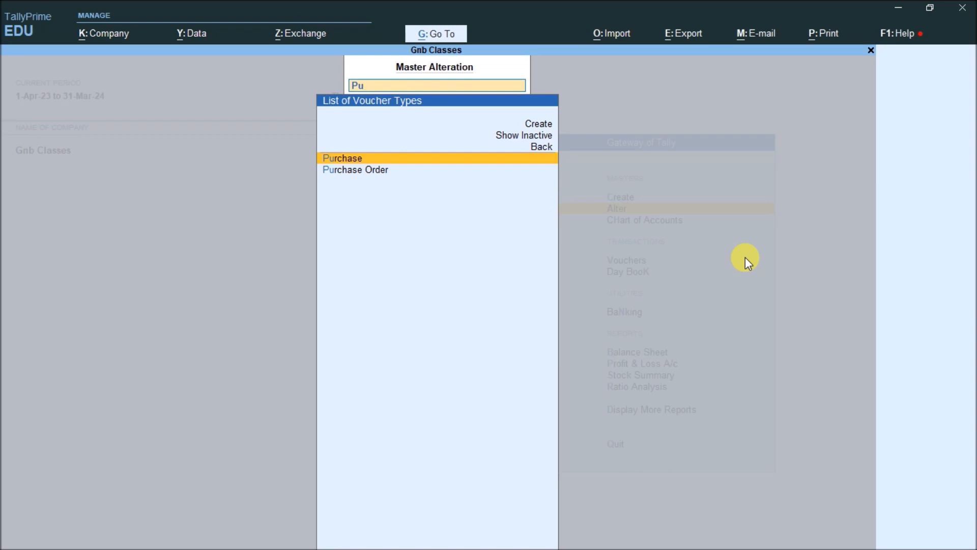
pyautogui.press('Return')
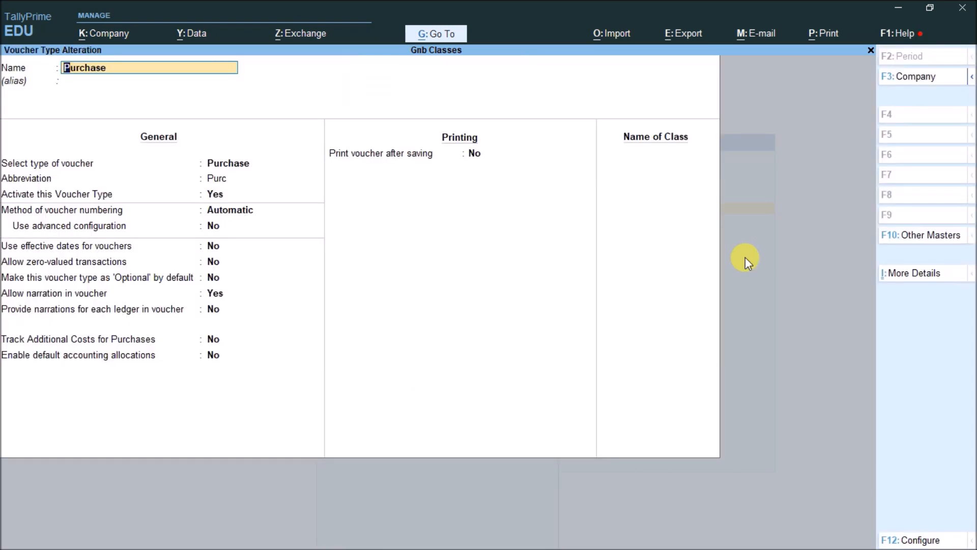
# Keep the Purchase voucher type's general and printing settings and add a voucher class named Discount Rec
pyautogui.press('Return')
pyautogui.press('Return')
pyautogui.press('Return')
pyautogui.press('Return')
pyautogui.press('Return')
pyautogui.press('Return')
pyautogui.press('Return')
pyautogui.press('Return')
pyautogui.press('Return')
pyautogui.press('Return')
pyautogui.press('Return')
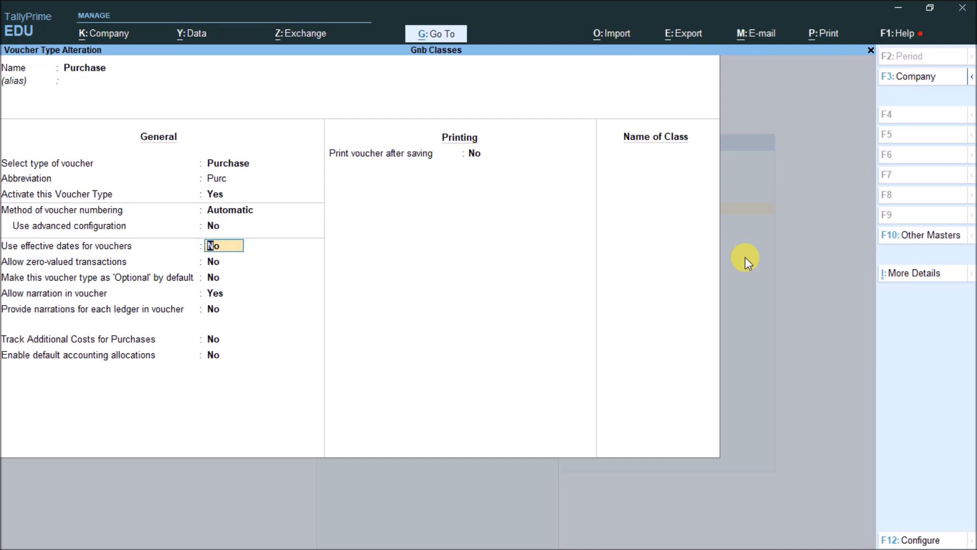
pyautogui.press('Return')
pyautogui.press('Return')
pyautogui.press('Return')
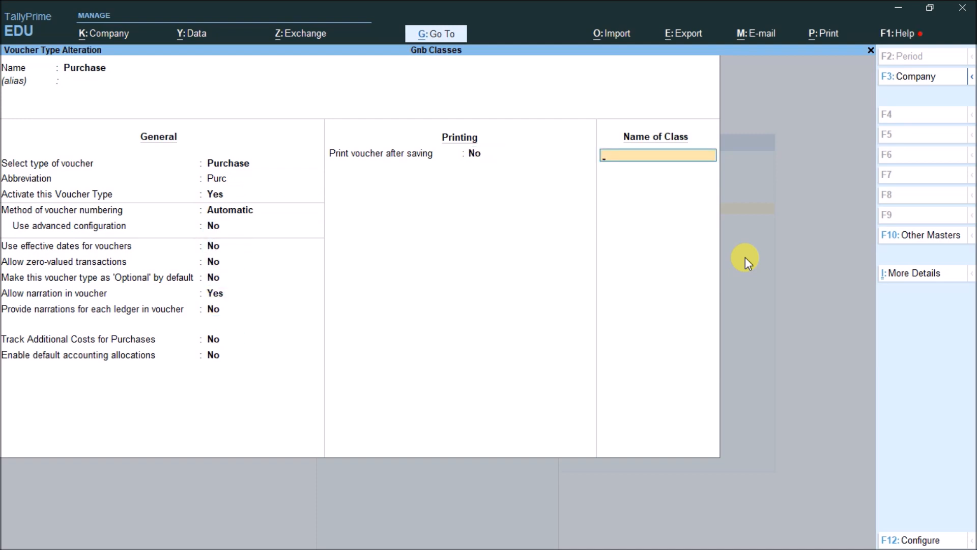
pyautogui.write('Discount Rec.')
pyautogui.press('Return')
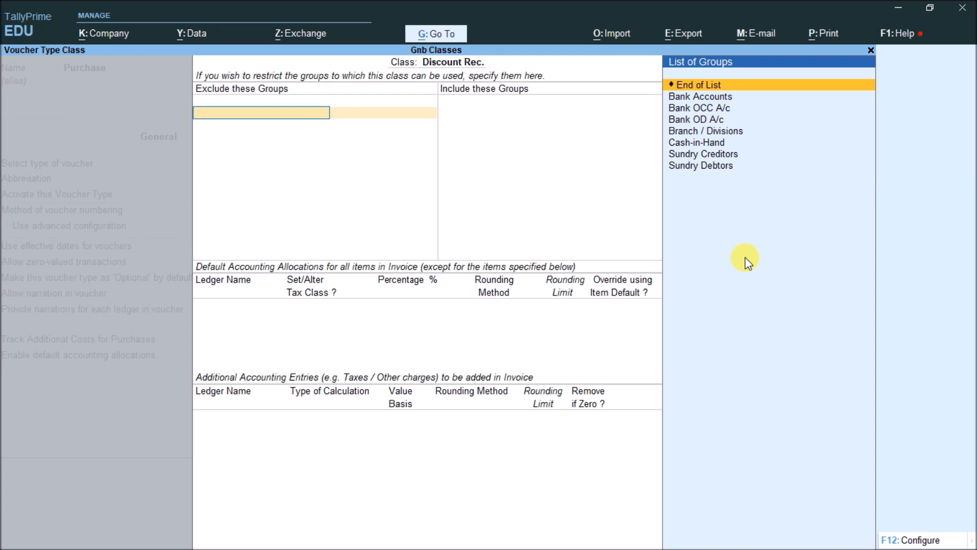
# Exclude the Bank Accounts, Bank OD A/c, Branch / Divisions and Sundry Debtors groups from the Discount Rec. class
pyautogui.press('Down')
pyautogui.press('Return')
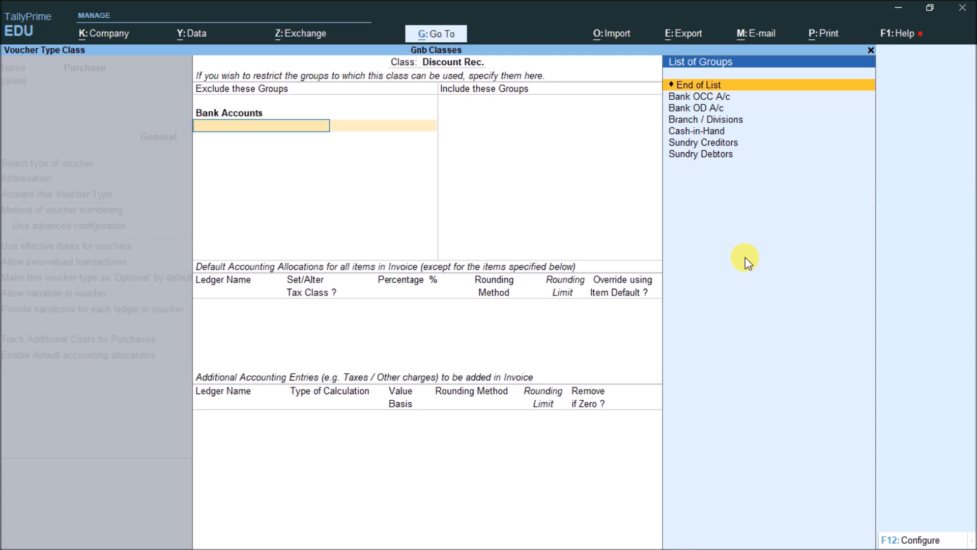
pyautogui.press('Down')
pyautogui.press('Down')
pyautogui.press('Return')
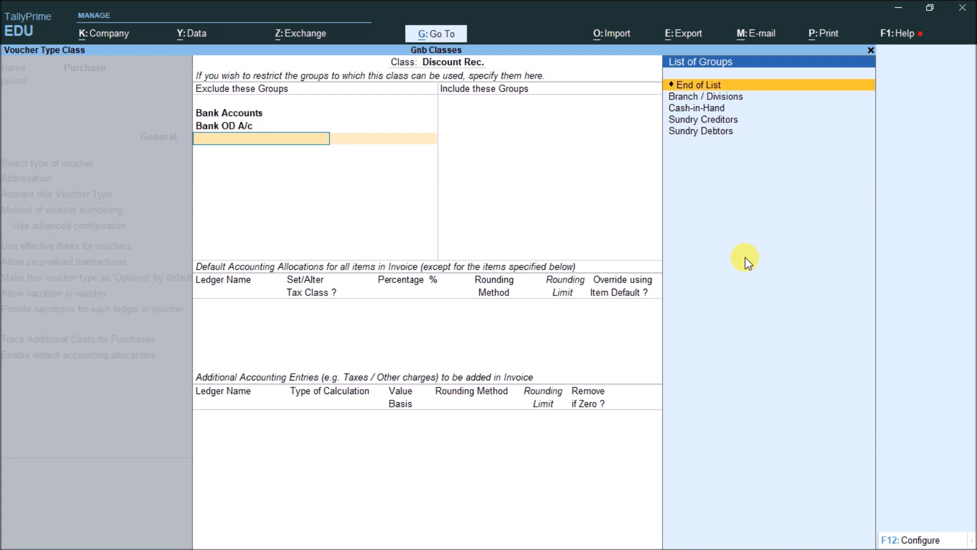
pyautogui.press('Down')
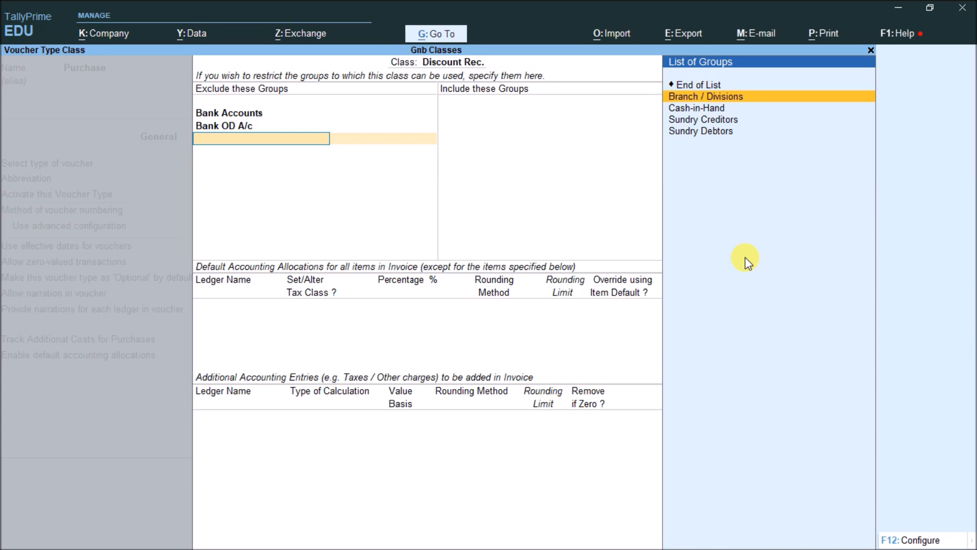
pyautogui.press('Return')
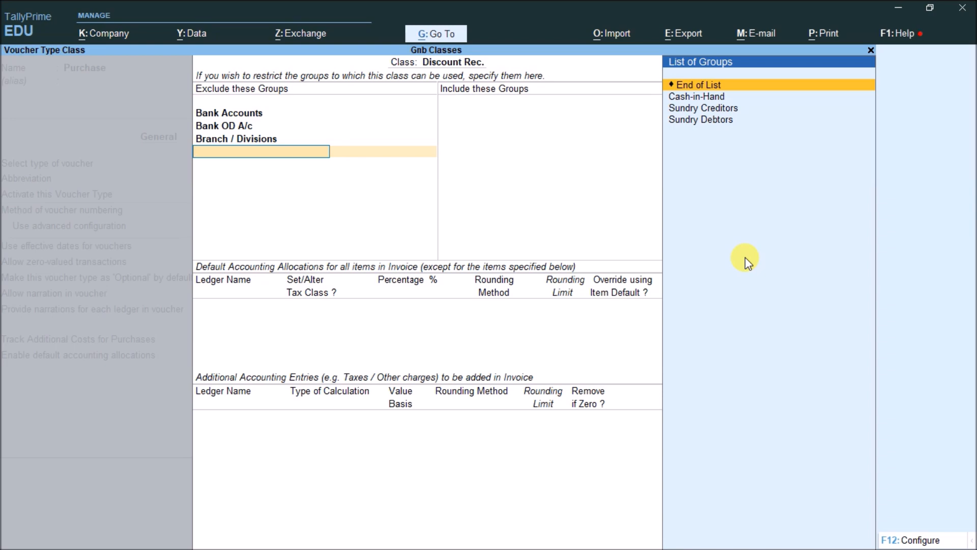
pyautogui.press('Down')
pyautogui.press('Down')
pyautogui.press('Down')
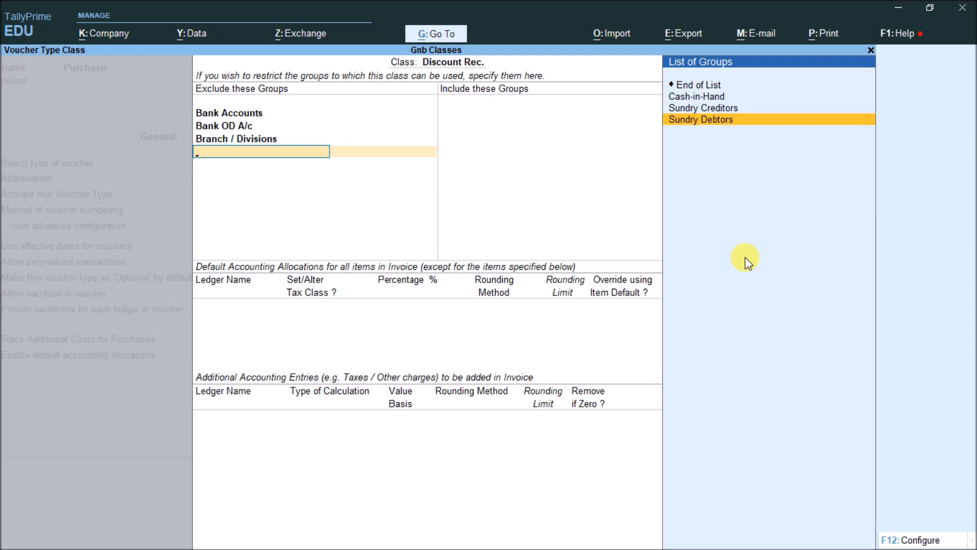
pyautogui.press('Return')
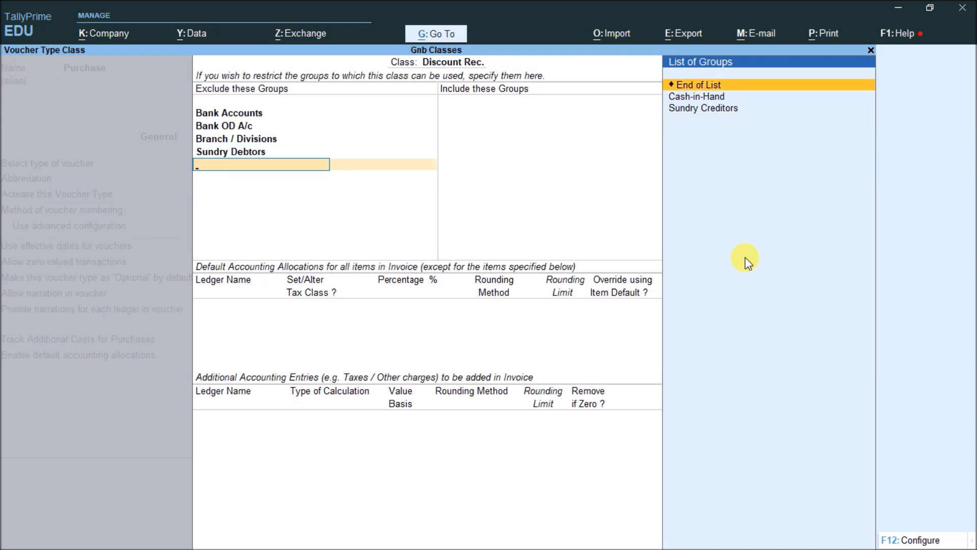
pyautogui.press('Return')
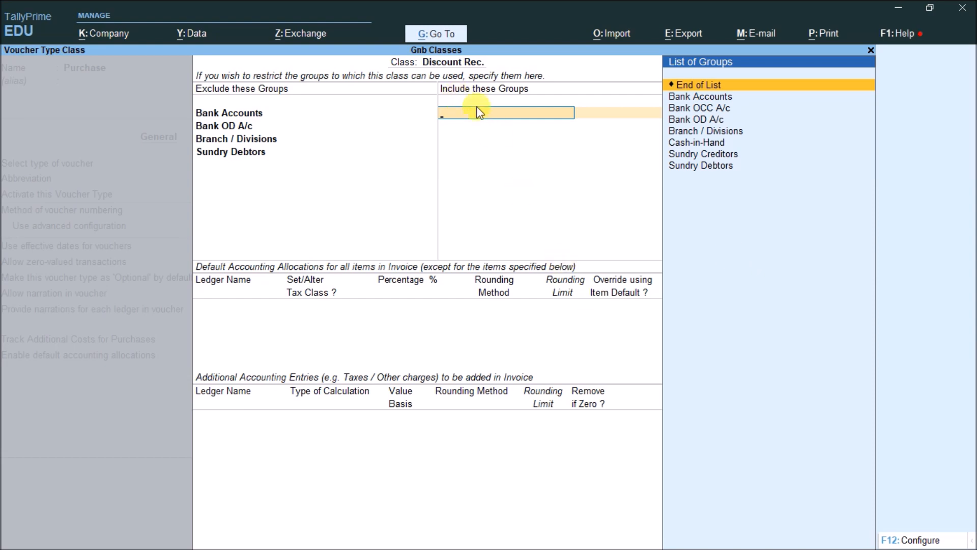
# Include the Cash-in-Hand and Sundry Creditors groups in the Discount Rec. class and end the list
pyautogui.press('Down')
pyautogui.press('Down')
pyautogui.press('Down')
pyautogui.press('Down')
pyautogui.press('Down')
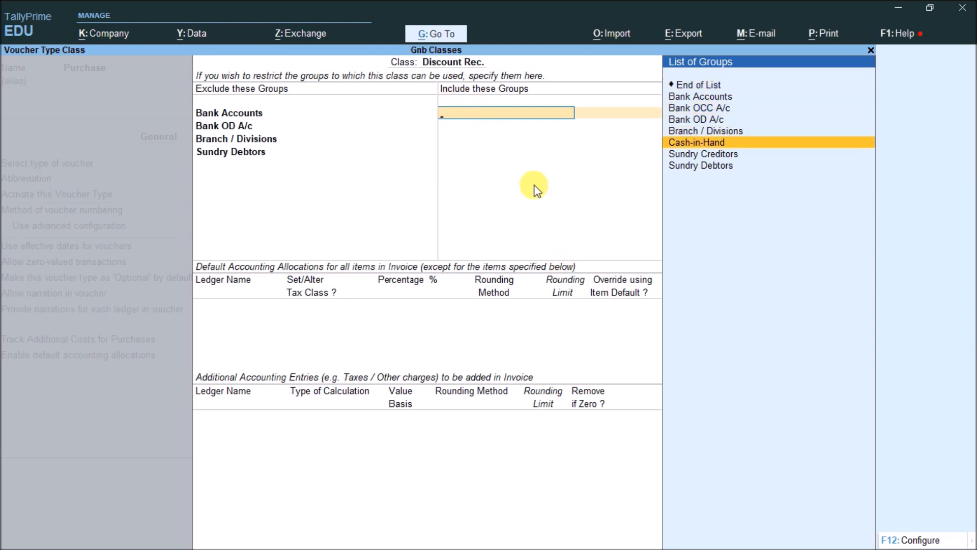
pyautogui.press('Return')
pyautogui.press('Down')
pyautogui.press('Down')
pyautogui.press('Down')
pyautogui.press('Down')
pyautogui.press('Down')
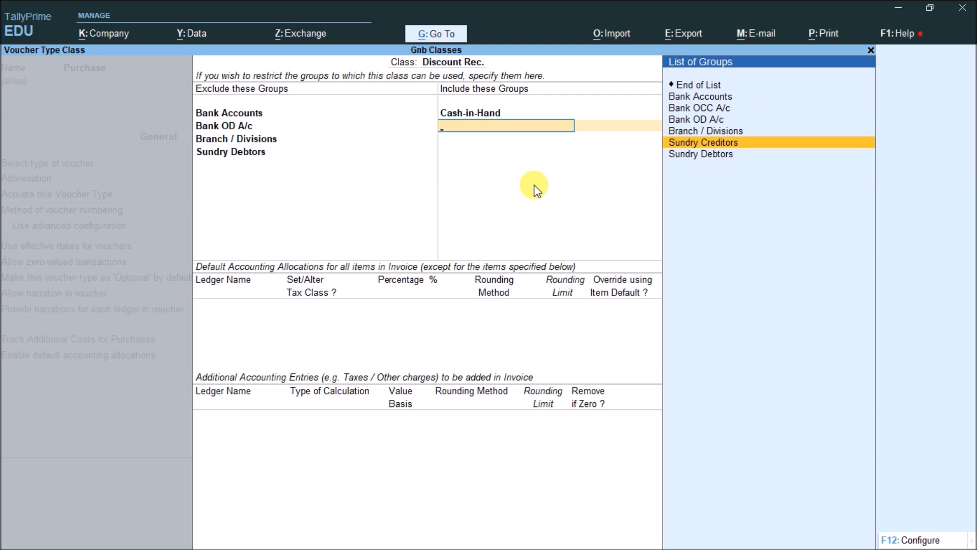
pyautogui.press('Return')
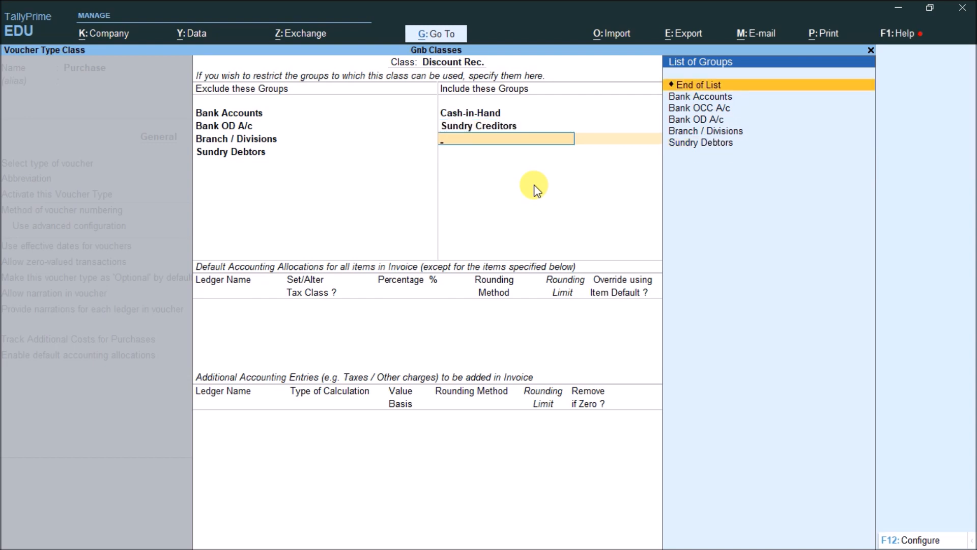
pyautogui.press('Return')
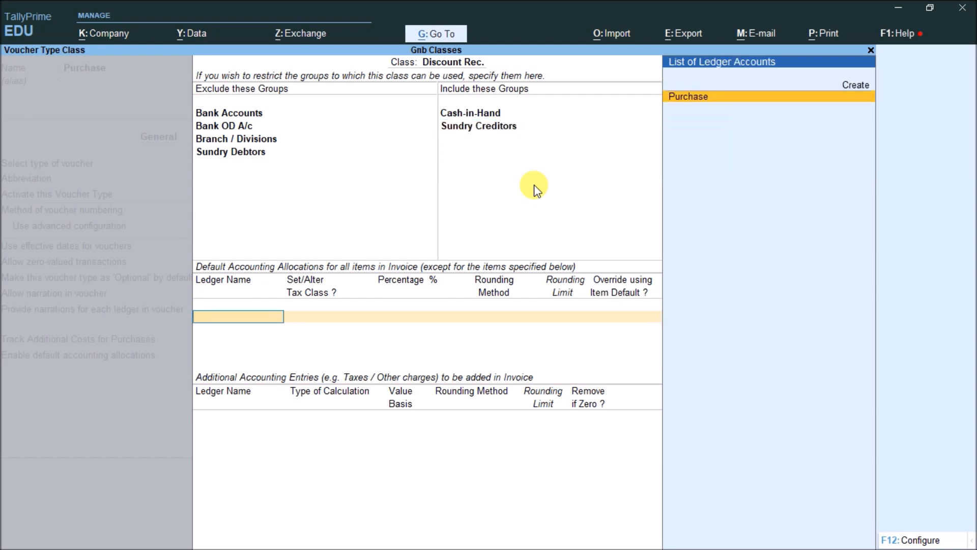
# Go back to the excluded groups of the class and clear all of them, leaving only End of List
pyautogui.press('BackSpace')
pyautogui.press('BackSpace')
pyautogui.press('BackSpace')
pyautogui.press('BackSpace')
pyautogui.press('BackSpace')
pyautogui.press('BackSpace')
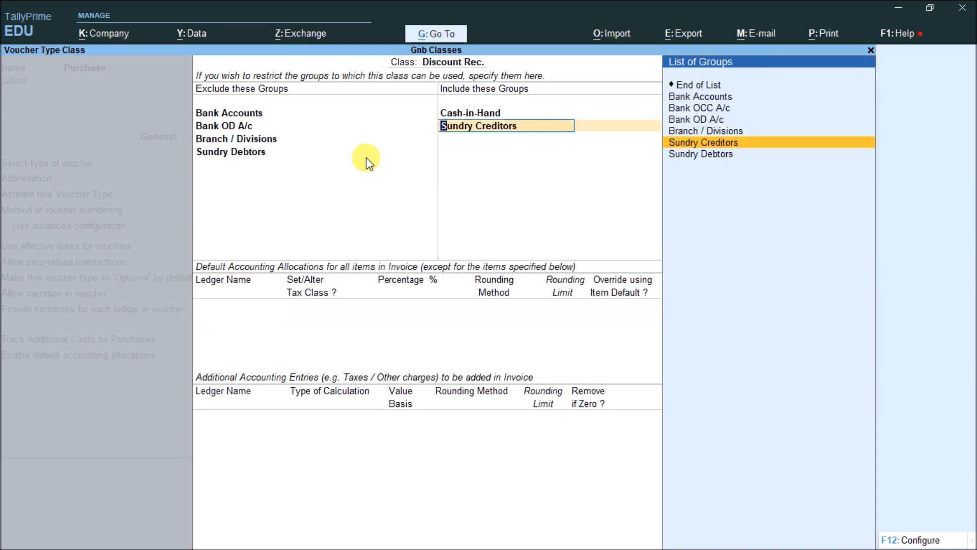
pyautogui.press('Up')
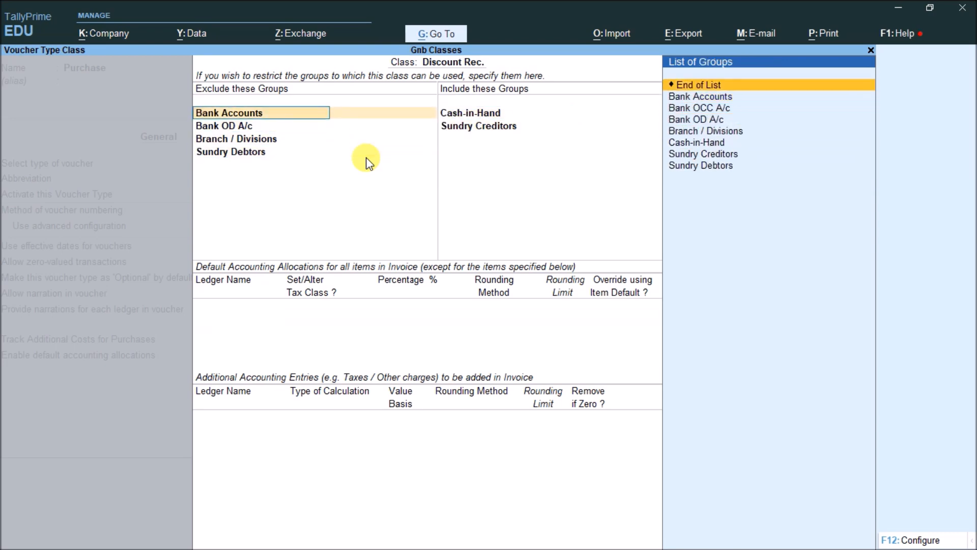
pyautogui.press('Return')
pyautogui.press('Up')
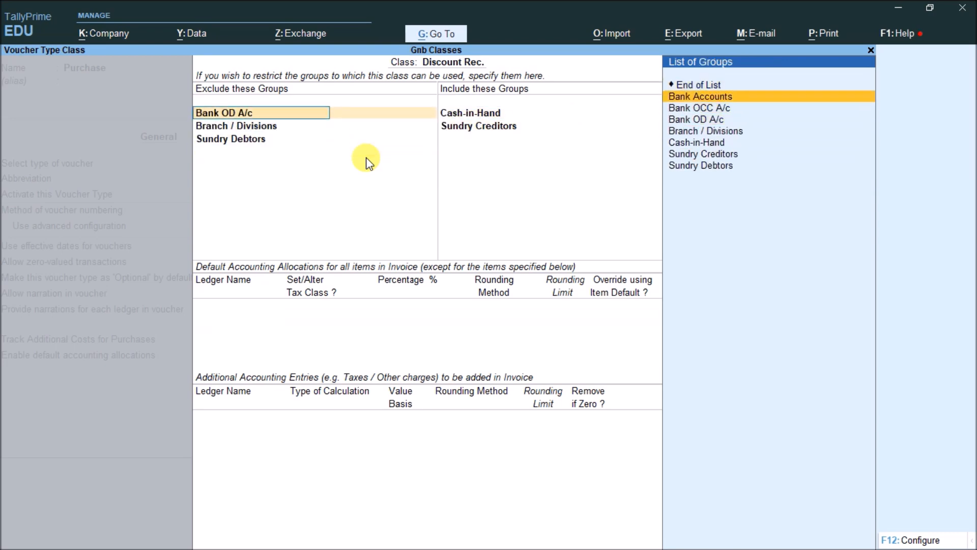
pyautogui.press('Return')
pyautogui.press('BackSpace')
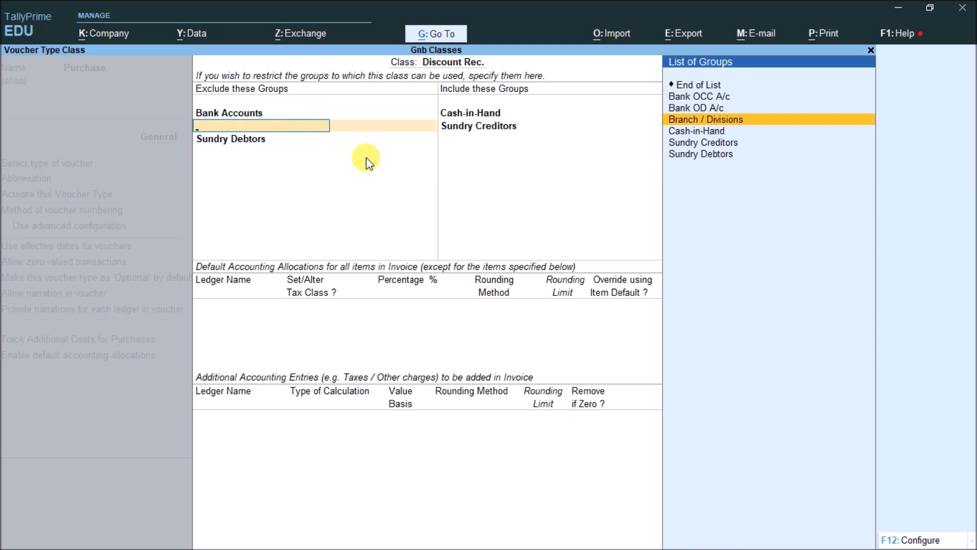
pyautogui.press('Escape')
pyautogui.press('Return')
pyautogui.press('Return')
pyautogui.press('Up')
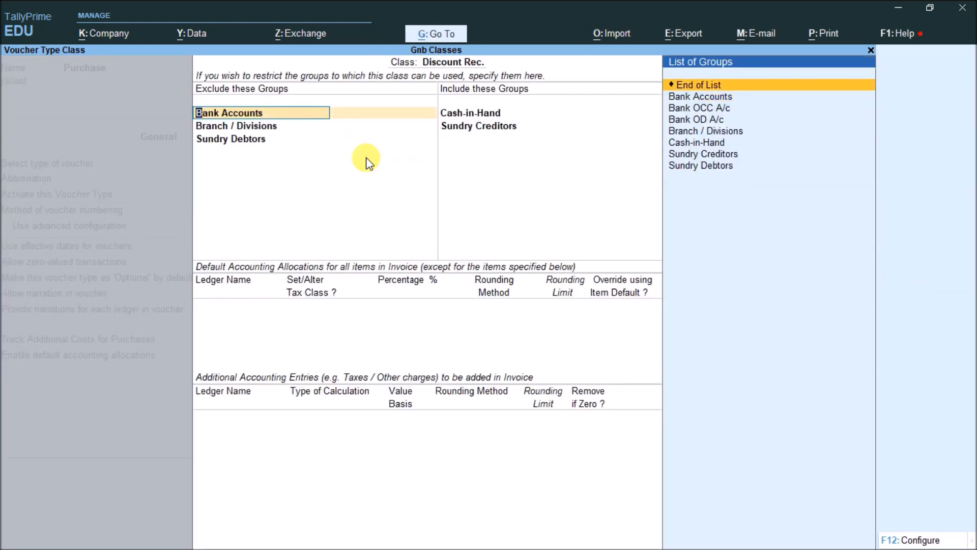
pyautogui.press('space')
pyautogui.press('Up')
pyautogui.press('Return')
pyautogui.press('Up')
pyautogui.press('Up')
pyautogui.press('Up')
pyautogui.press('Up')
pyautogui.press('Return')
pyautogui.press('Up')
pyautogui.press('Up')
pyautogui.press('Up')
pyautogui.press('Up')
pyautogui.press('Up')
pyautogui.press('Up')
pyautogui.press('Return')
pyautogui.press('Up')
pyautogui.press('Up')
pyautogui.press('Up')
pyautogui.press('Up')
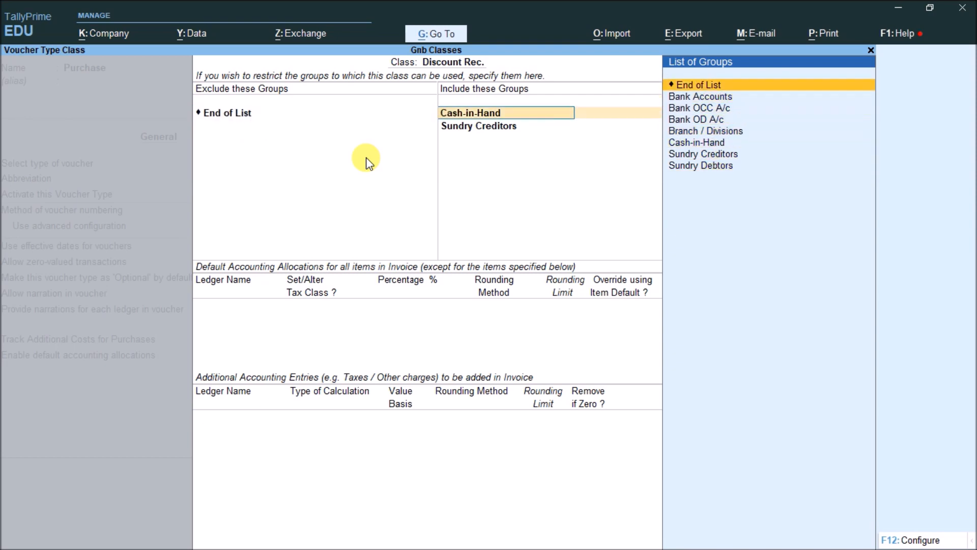
# Clear the included groups Cash-in-Hand and Sundry Creditors, leaving only End of List
pyautogui.press('Up')
pyautogui.press('Return')
pyautogui.press('Up')
pyautogui.press('Up')
pyautogui.press('Up')
pyautogui.press('Up')
pyautogui.press('Up')
pyautogui.press('Up')
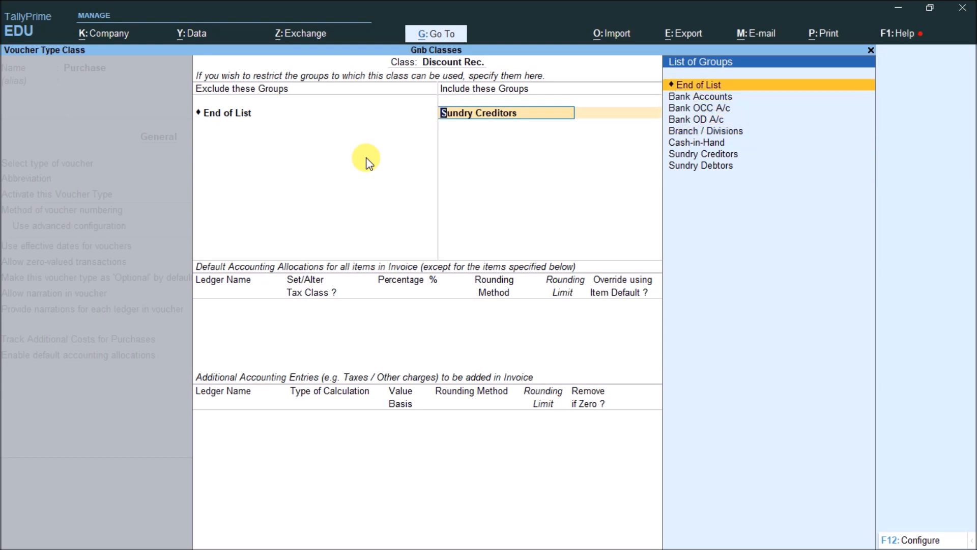
pyautogui.press('Return')
pyautogui.press('BackSpace')
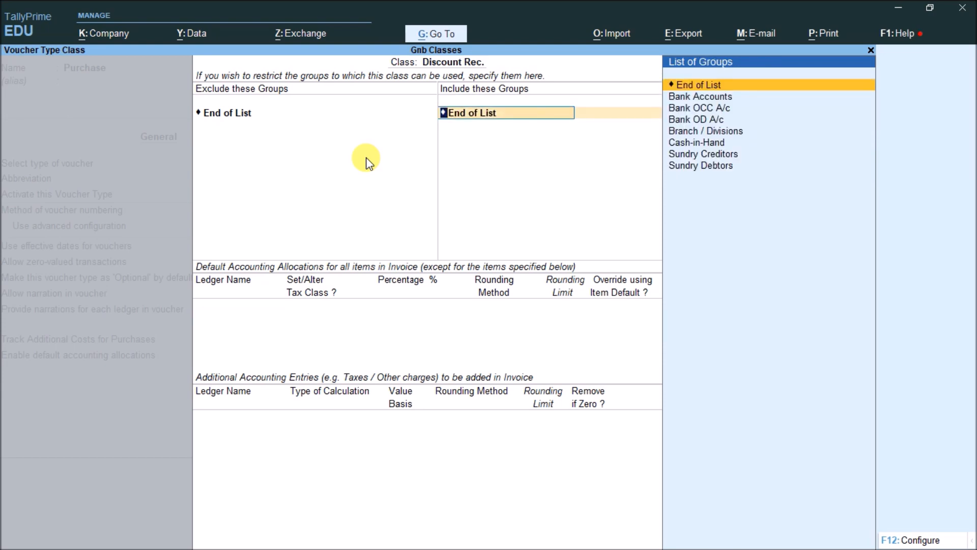
pyautogui.press('Return')
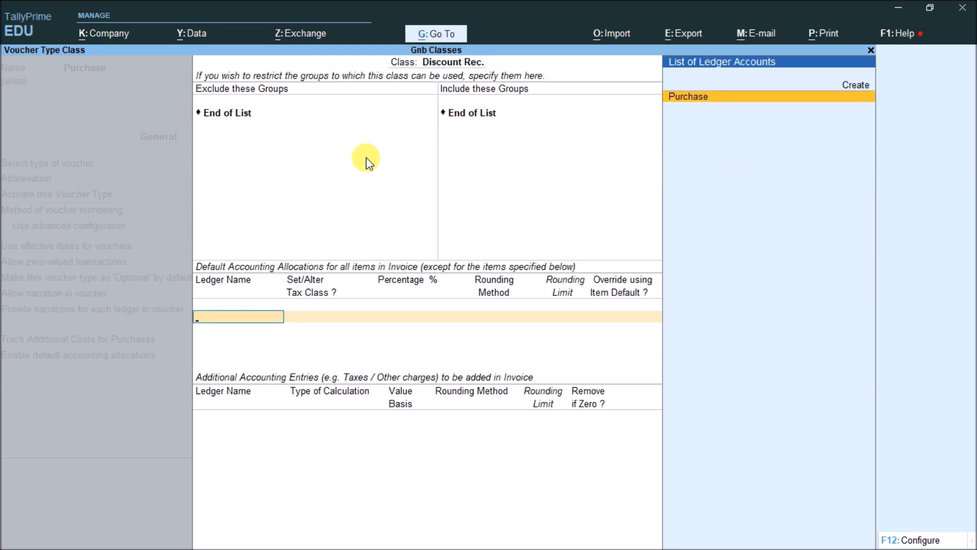
# Set Purchase as the default accounting allocation ledger at 100% and return to the excluded groups
pyautogui.press('Return')
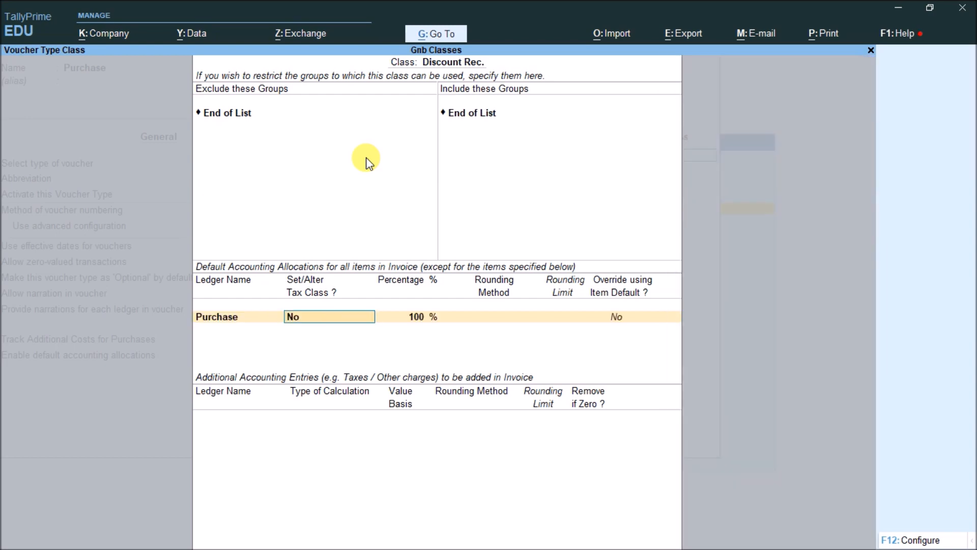
pyautogui.press('BackSpace')
pyautogui.press('BackSpace')
pyautogui.press('BackSpace')
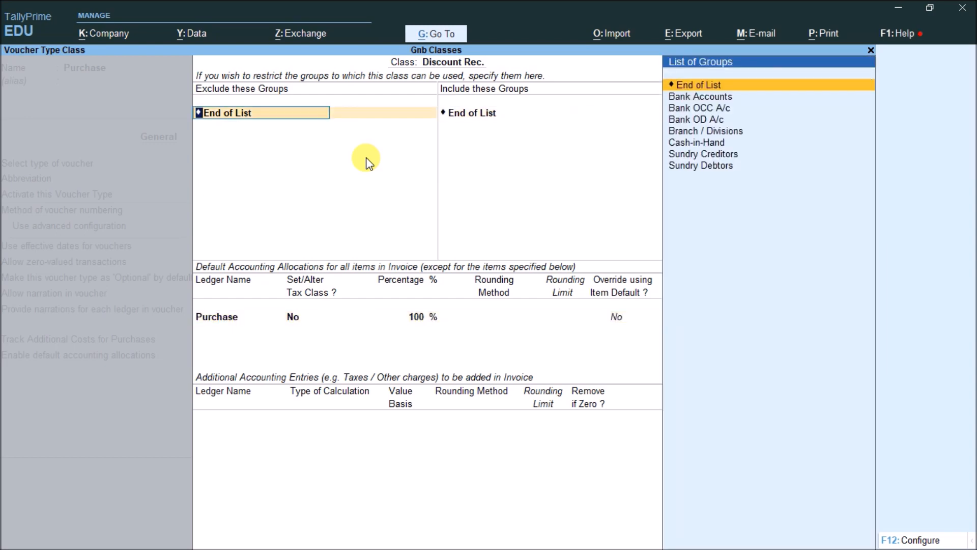
# Exclude the Bank Accounts, Bank OD A/c, Branch / Divisions and Sundry Debtors groups from the class and end the list
pyautogui.press('Down')
pyautogui.press('Return')
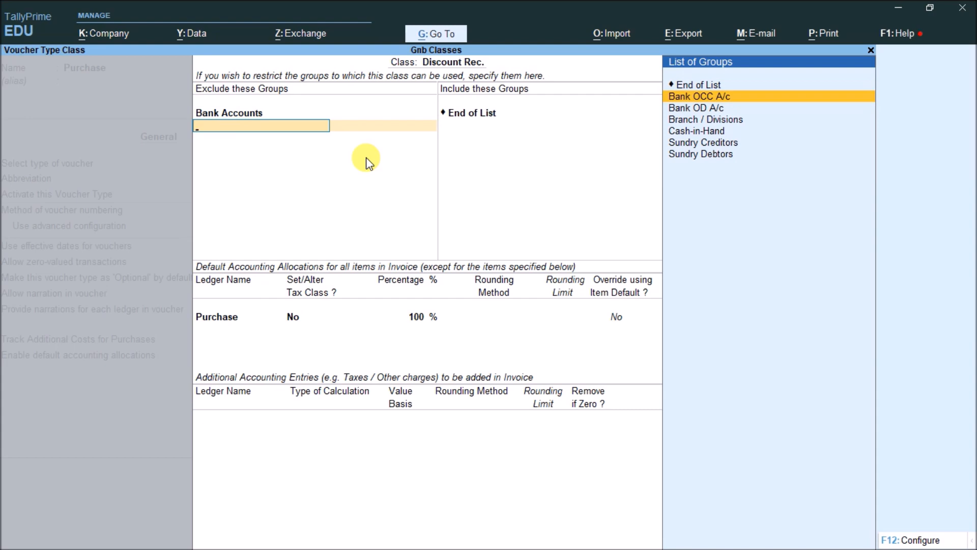
pyautogui.press('Down')
pyautogui.press('Return')
pyautogui.press('Return')
pyautogui.press('Down')
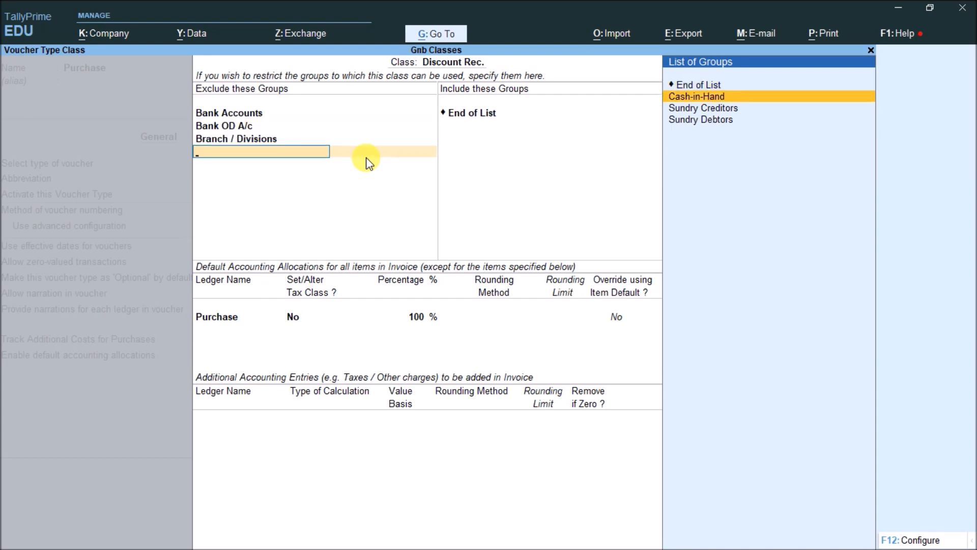
pyautogui.press('Down')
pyautogui.press('Down')
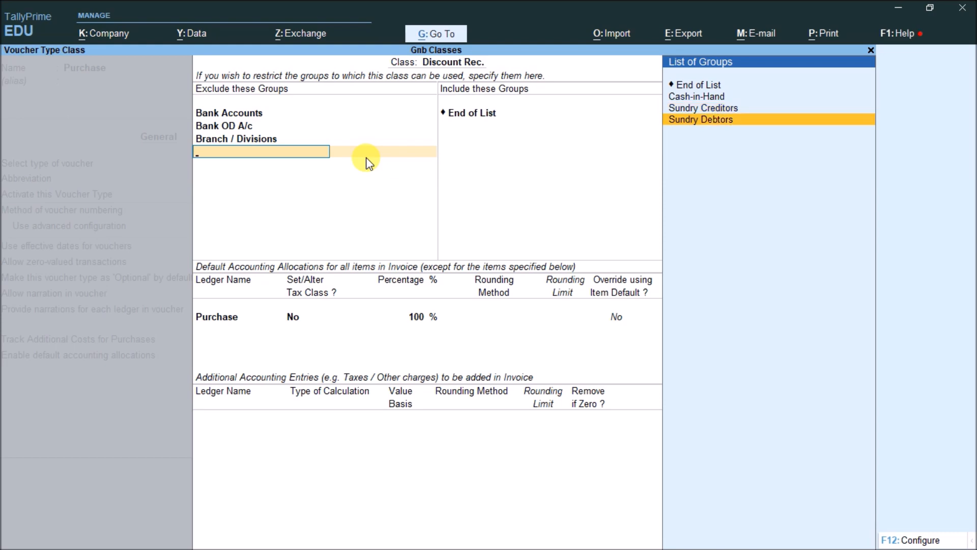
pyautogui.press('Return')
pyautogui.press('Return')
# Include the Cash-in-Hand and Sundry Creditors groups in the class and end the list
pyautogui.press('Down')
pyautogui.press('Down')
pyautogui.press('Down')
pyautogui.press('Down')
pyautogui.press('Down')
pyautogui.press('Return')
pyautogui.press('Down')
pyautogui.press('Down')
pyautogui.press('Down')
pyautogui.press('Down')
pyautogui.press('Down')
pyautogui.press('Return')
pyautogui.press('Return')
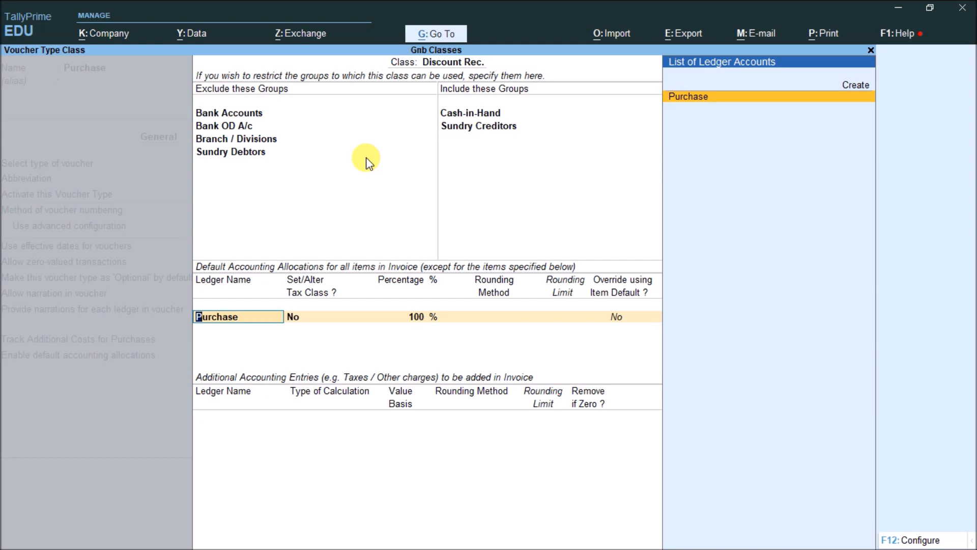
# Keep the Purchase allocation at 100% with Set/Alter Tax Class at No and proceed to the additional accounting entries
pyautogui.press('Return')
pyautogui.press('Return')
pyautogui.press('Return')
pyautogui.press('Return')
pyautogui.press('Return')
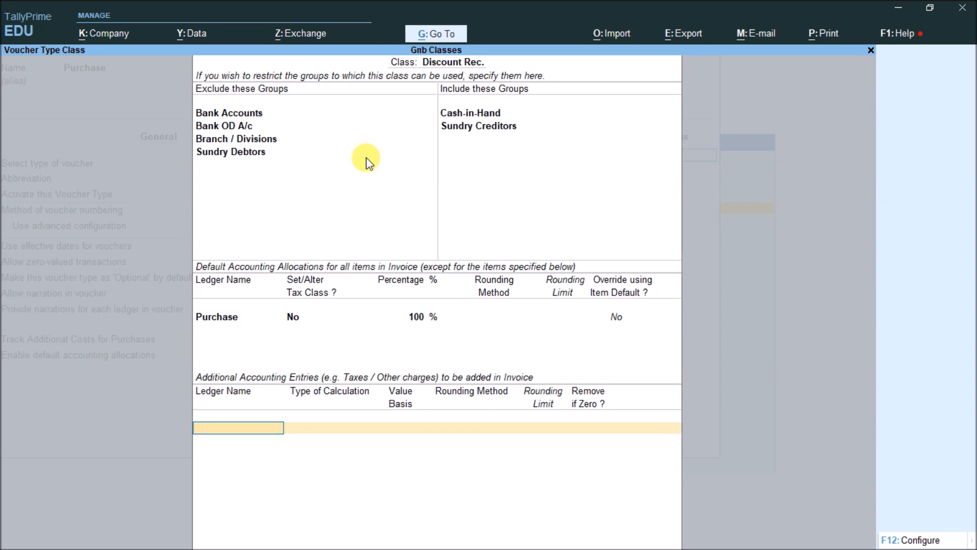
# Add Discount Received as the ledger for the additional accounting entries of the class
pyautogui.press('Down')
pyautogui.press('Down')
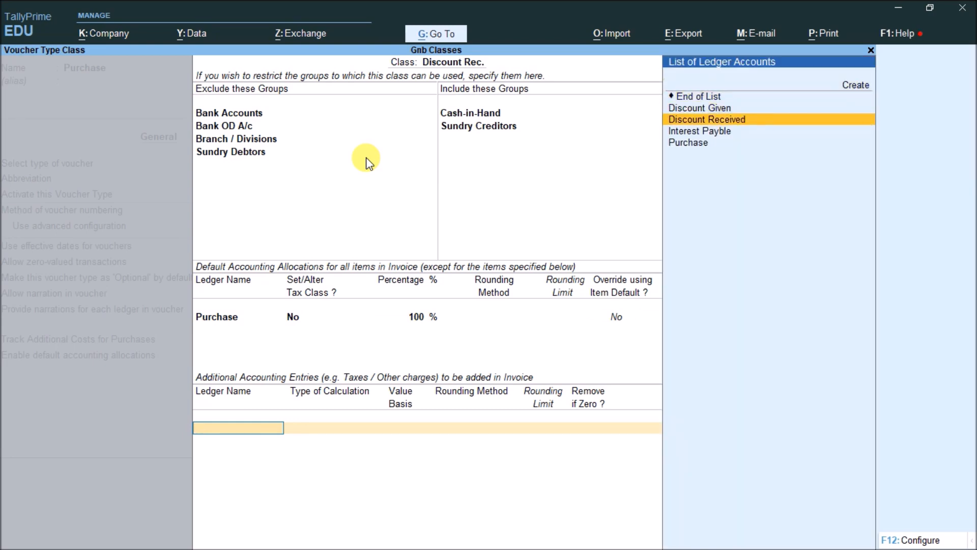
pyautogui.press('Return')
# Examine the calculation methods offered for the Discount Received entry, from user-defined value to total sales
pyautogui.press('Down')
pyautogui.press('Down')
pyautogui.press('Down')
pyautogui.press('Down')
pyautogui.press('Down')
pyautogui.press('Down')
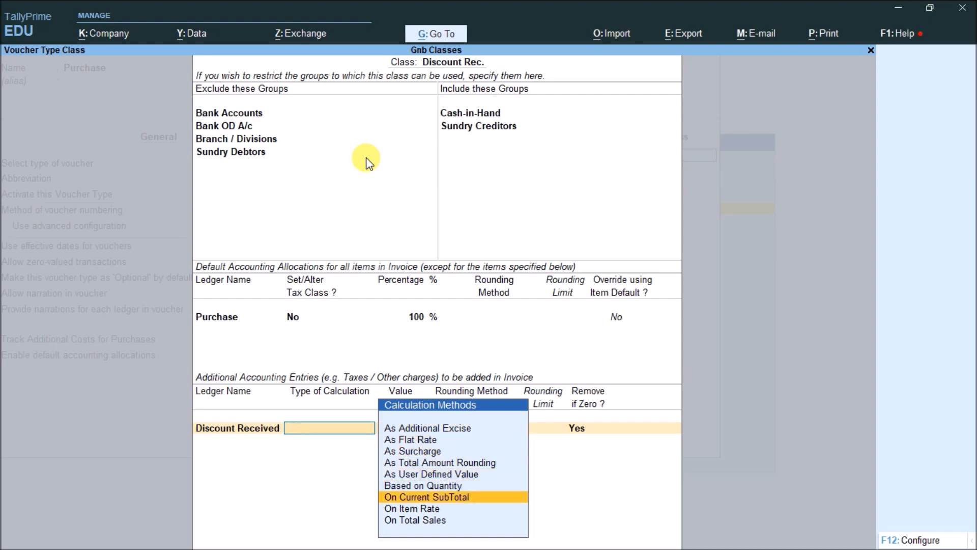
pyautogui.press('Up')
pyautogui.press('Up')
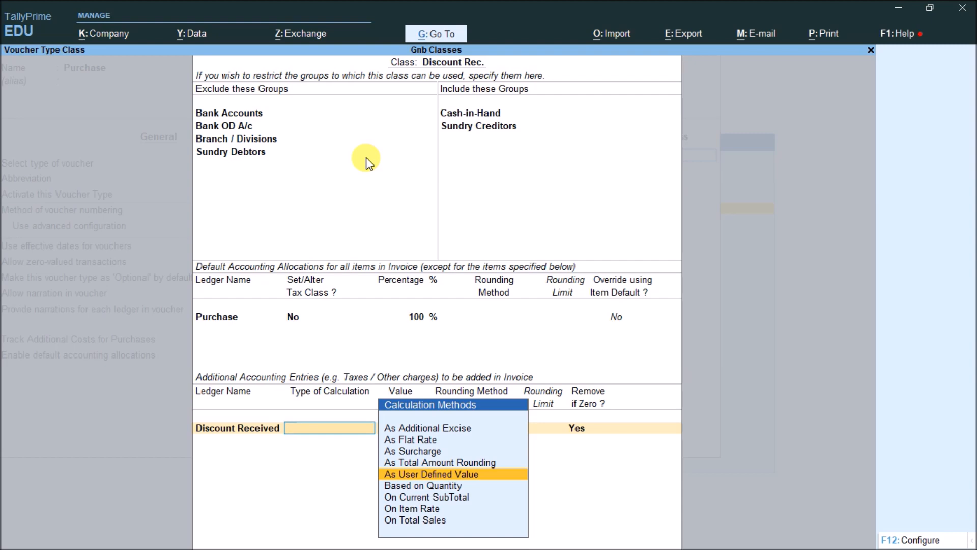
pyautogui.press('Up')
pyautogui.press('Up')
pyautogui.press('Down')
pyautogui.press('Down')
pyautogui.press('Down')
pyautogui.press('Down')
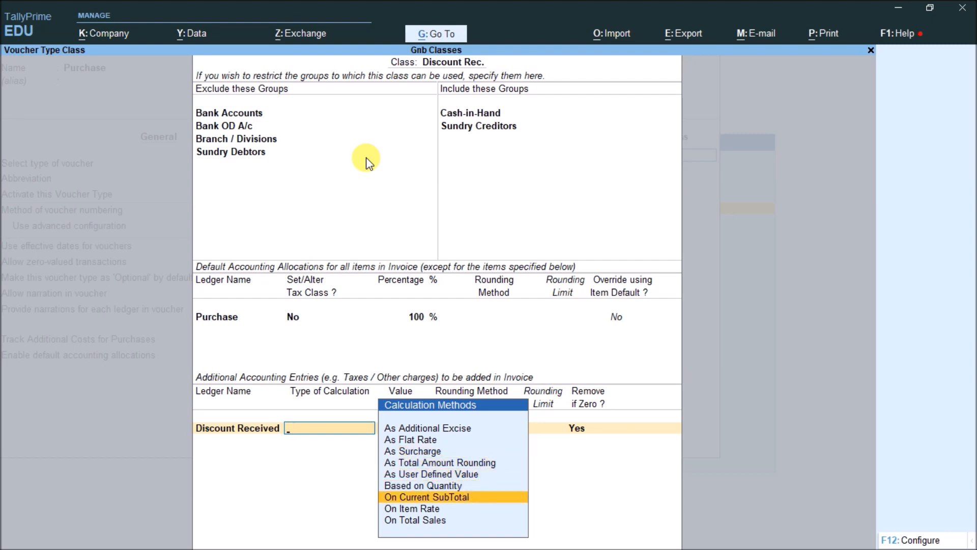
pyautogui.press('Down')
pyautogui.press('Down')
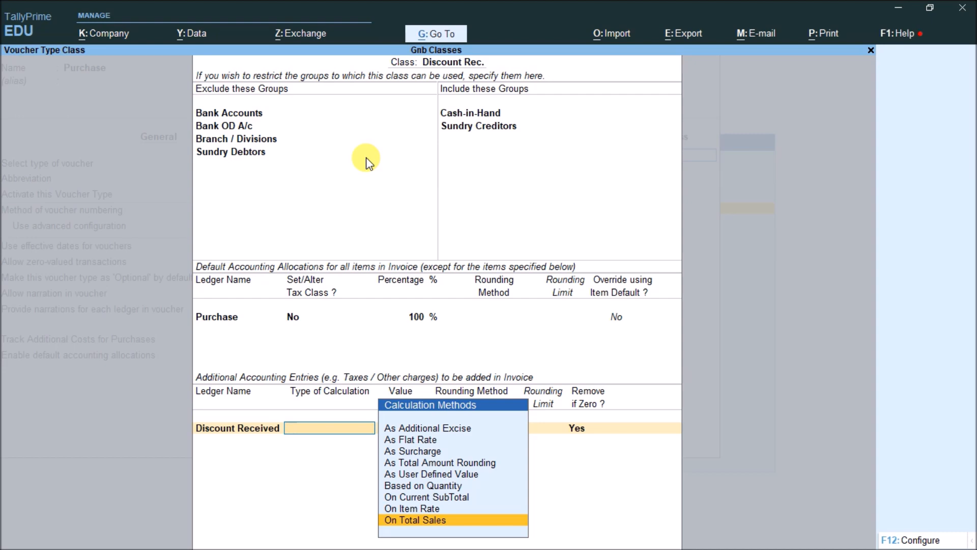
pyautogui.press('Up')
pyautogui.press('Up')
pyautogui.press('Up')
pyautogui.press('Up')
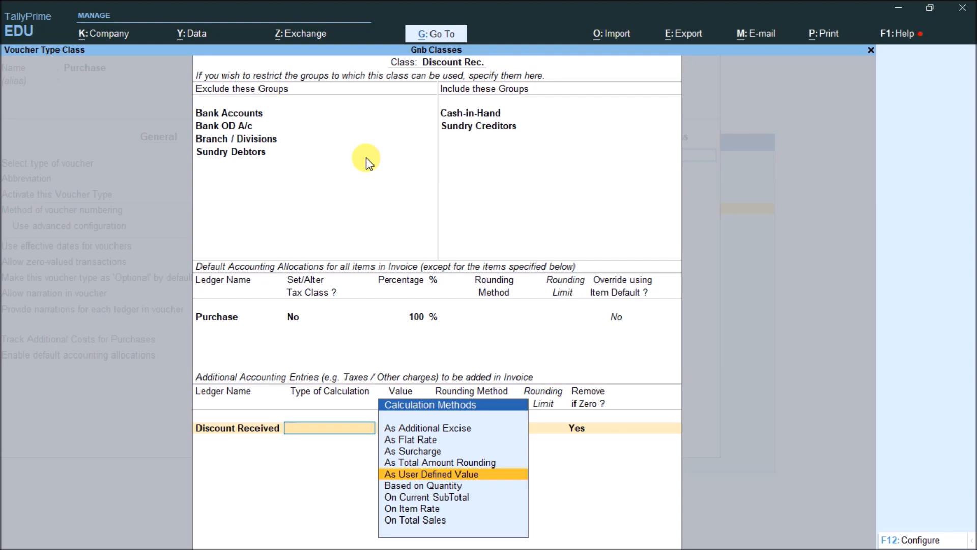
pyautogui.press('Down')
pyautogui.press('Down')
pyautogui.press('Down')
pyautogui.press('Down')
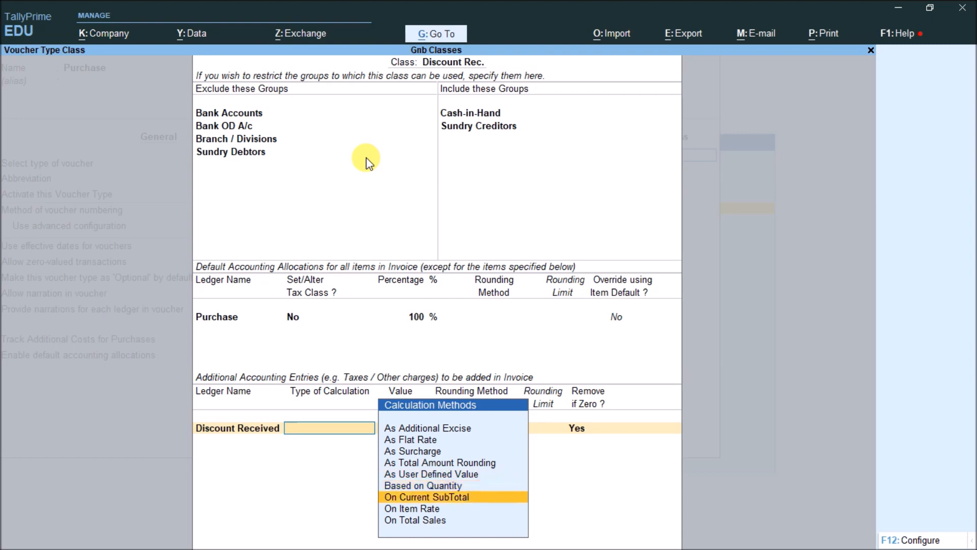
# Try On Total Sales as the calculation type for Discount Received with a value basis of 12, and clear the value
pyautogui.press('Return')
pyautogui.write('12')
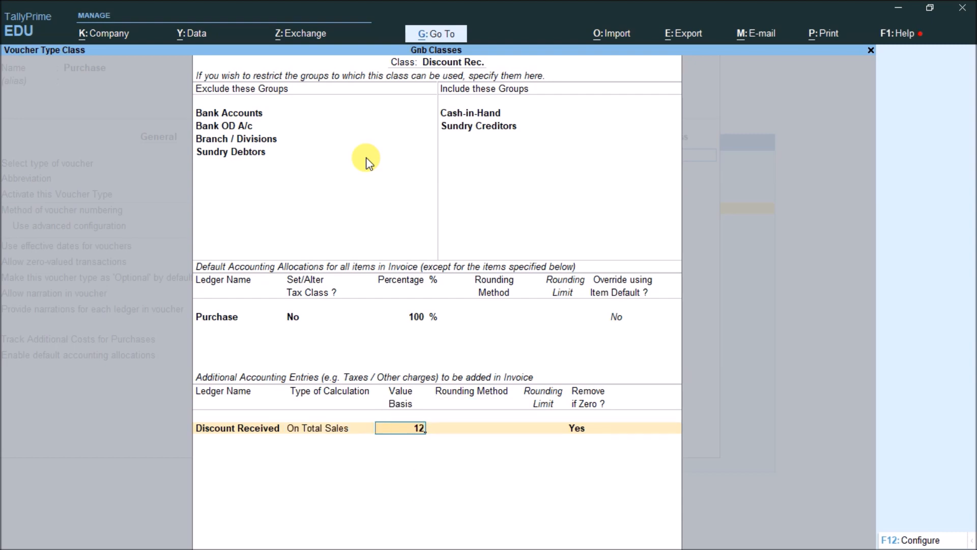
pyautogui.press('BackSpace')
pyautogui.press('BackSpace')
pyautogui.press('BackSpace')
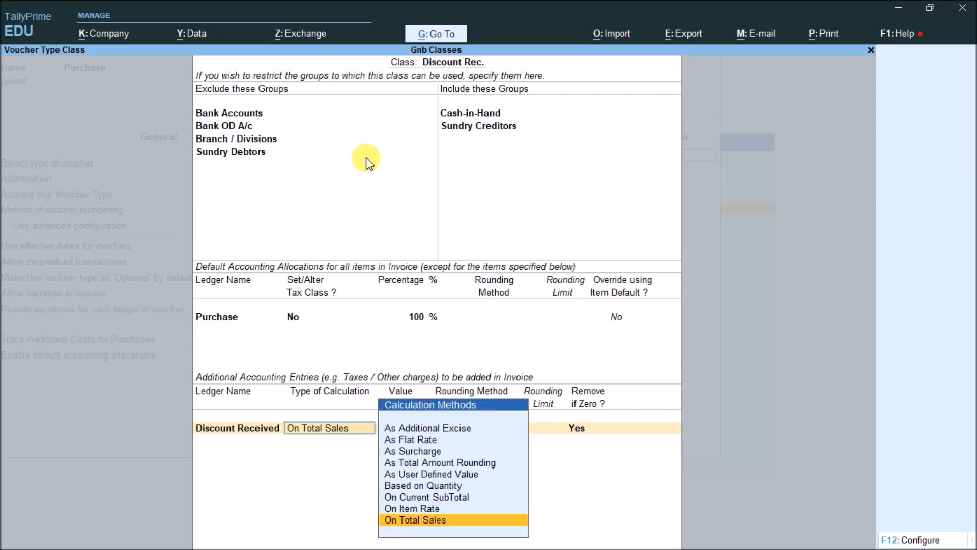
# Set the Discount Received calculation type to As User Defined Value and keep Remove if Zero at Yes
pyautogui.press('Up')
pyautogui.press('Up')
pyautogui.press('Up')
pyautogui.press('Up')
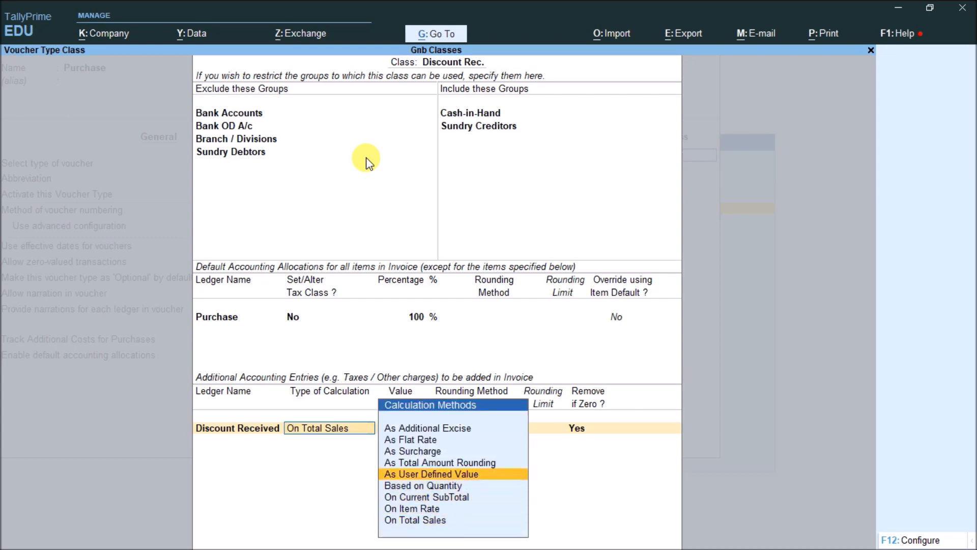
pyautogui.press('Return')
pyautogui.press('ctrl')
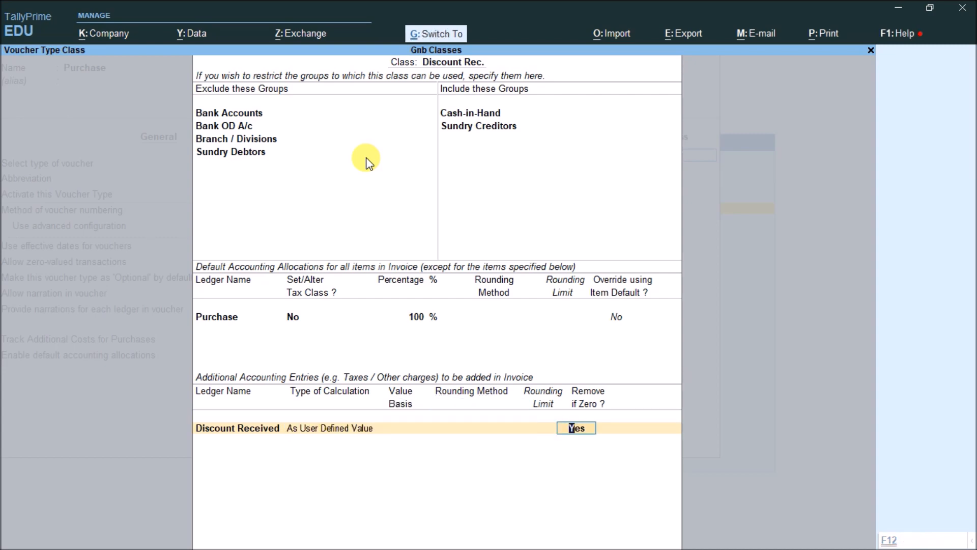
pyautogui.press('Return')
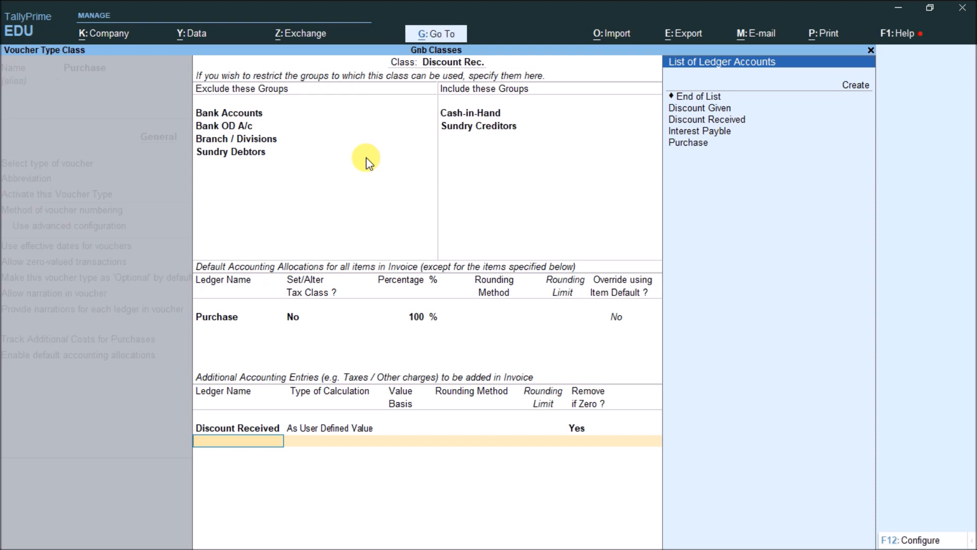
# Save the Discount Rec. class and the altered Purchase voucher type
pyautogui.click(366, 157)
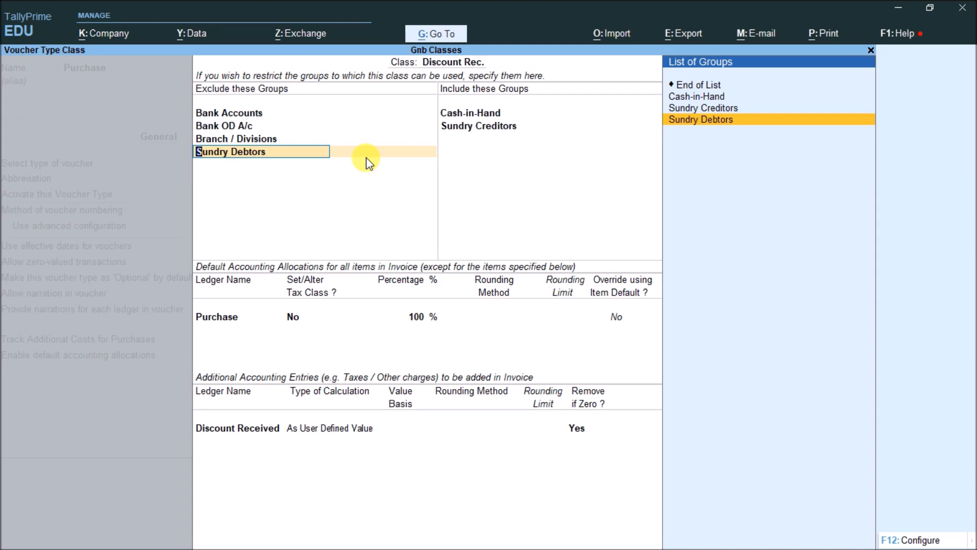
pyautogui.hotkey('ctrl', 'a')
pyautogui.hotkey('ctrl', 'a')
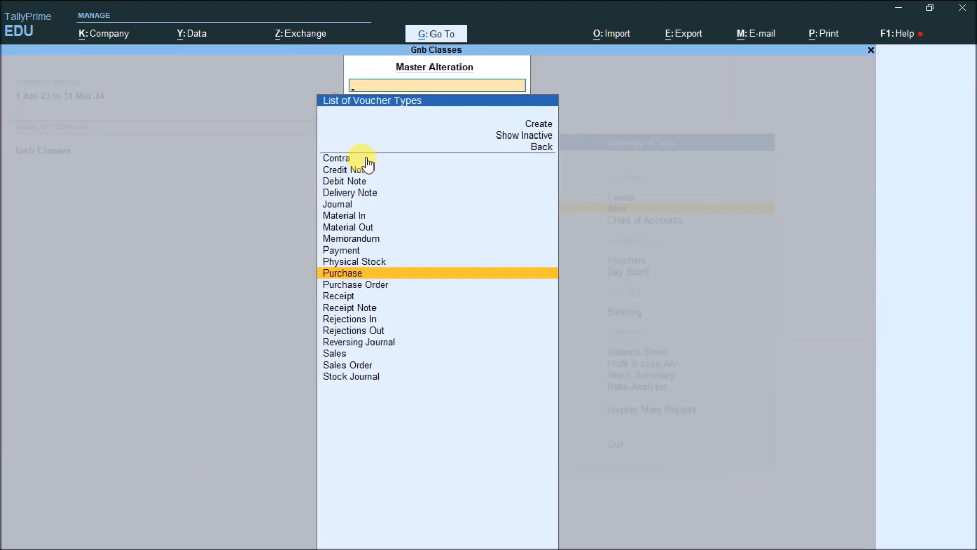
# Open the Sales voucher type for alteration
pyautogui.press('Down')
pyautogui.press('Down')
pyautogui.press('Down')
pyautogui.press('Down')
pyautogui.press('Down')
pyautogui.press('Down')
pyautogui.press('Down')
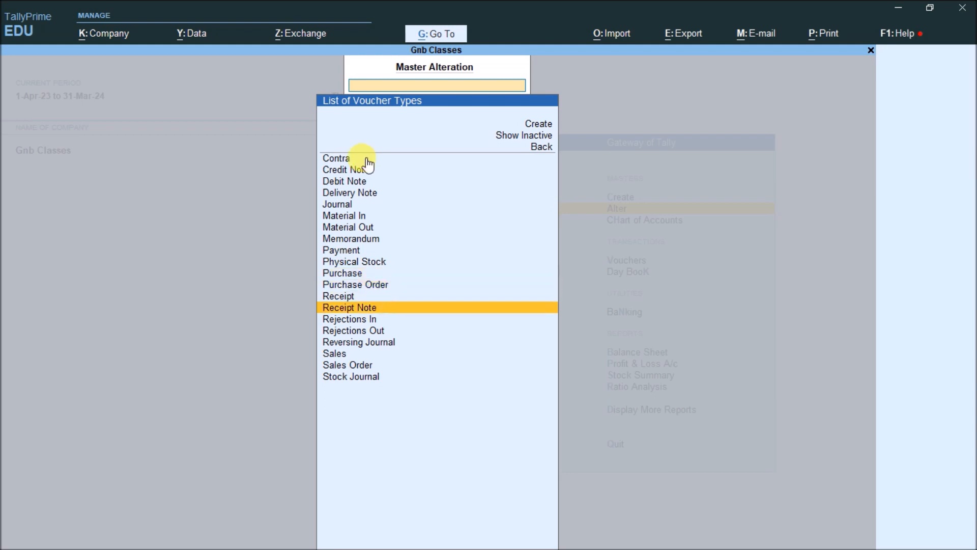
pyautogui.press('Return')
# Keep the general and printing settings of the Sales voucher type and add a class named Dis Giv
pyautogui.press('Return')
pyautogui.press('Return')
pyautogui.press('Return')
pyautogui.press('Return')
pyautogui.press('Return')
pyautogui.press('Return')
pyautogui.press('Return')
pyautogui.press('Return')
pyautogui.press('Return')
pyautogui.press('Return')
pyautogui.press('Return')
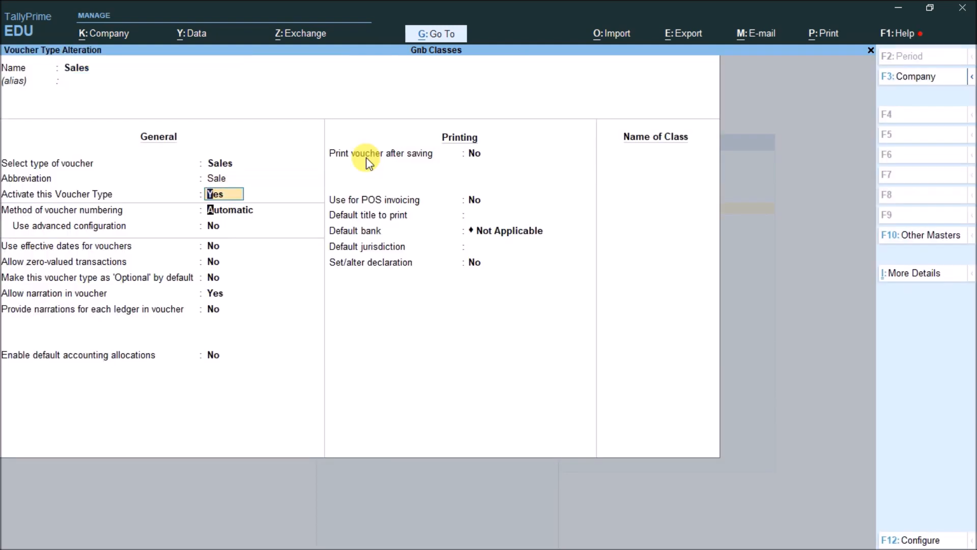
pyautogui.press('Return')
pyautogui.press('Return')
pyautogui.press('Return')
pyautogui.press('Return')
pyautogui.write('F')
pyautogui.press('BackSpace')
pyautogui.write('Dis Giv')
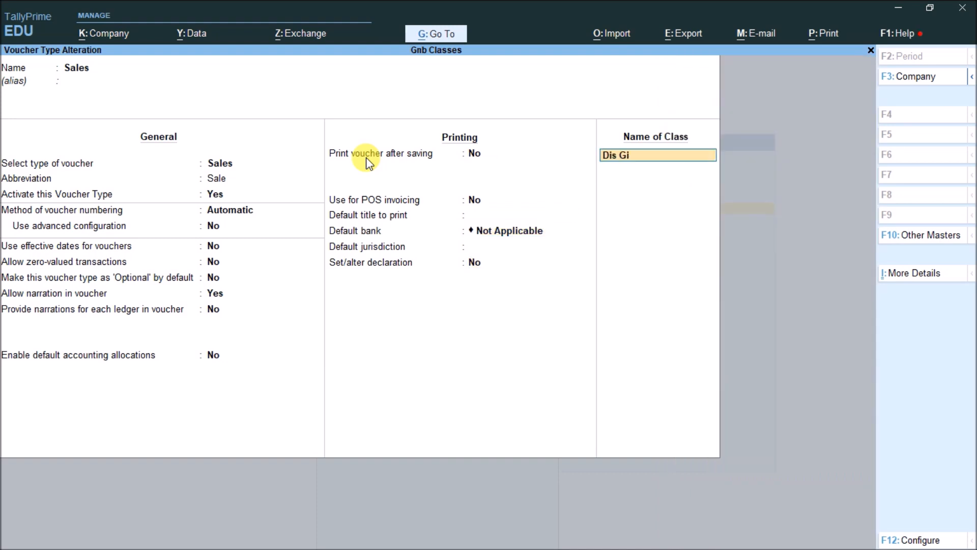
pyautogui.press('Return')
# Exclude the Bank Accounts, Bank OD A/c, Branch / Divisions and Sundry Creditors groups from the Dis Giv class and end the list
pyautogui.press('Down')
pyautogui.press('Return')
pyautogui.press('Down')
pyautogui.press('Down')
pyautogui.press('Return')
pyautogui.press('Down')
pyautogui.press('Return')
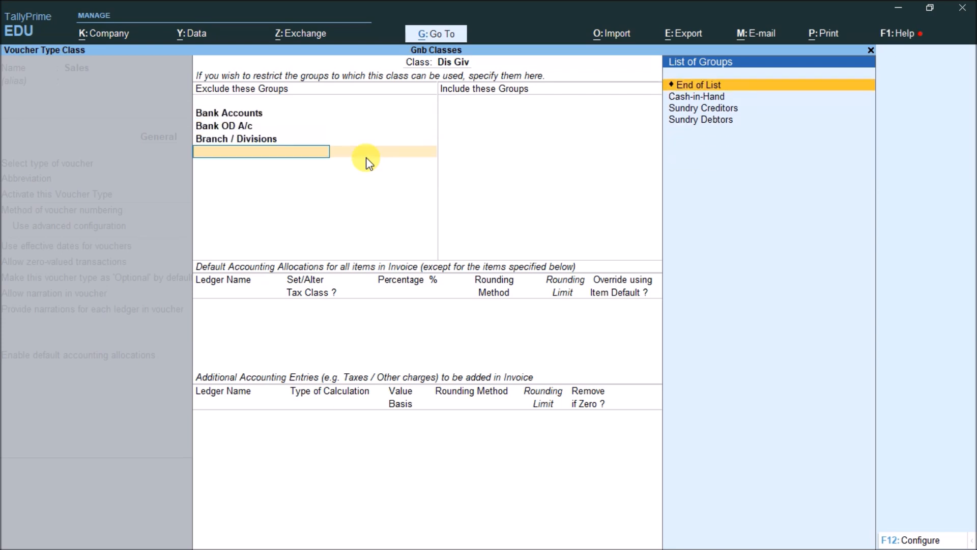
pyautogui.press('Down')
pyautogui.press('Down')
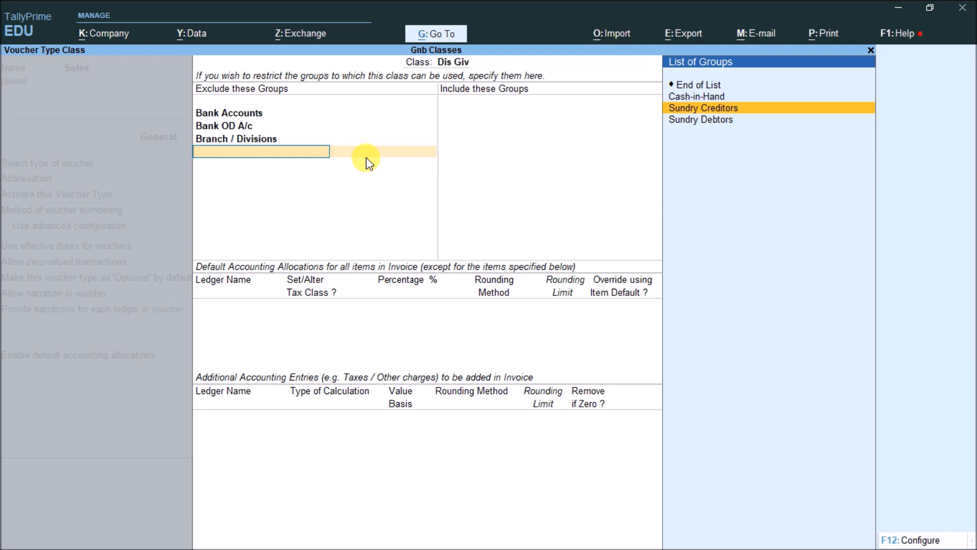
pyautogui.press('Return')
pyautogui.press('Return')
# Include the Cash-in-Hand and Sundry Debtors groups in the Dis Giv class and end the list
pyautogui.press('Down')
pyautogui.press('Down')
pyautogui.press('Down')
pyautogui.press('Down')
pyautogui.press('Down')
pyautogui.press('Return')
pyautogui.press('Down')
pyautogui.press('Down')
pyautogui.press('Down')
pyautogui.press('Down')
pyautogui.press('Down')
pyautogui.press('Down')
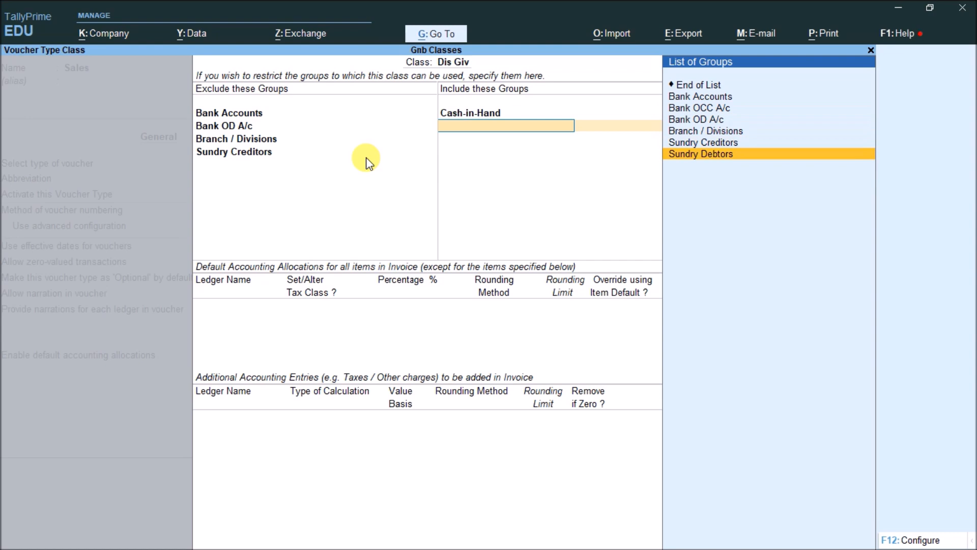
pyautogui.press('Return')
pyautogui.press('Return')
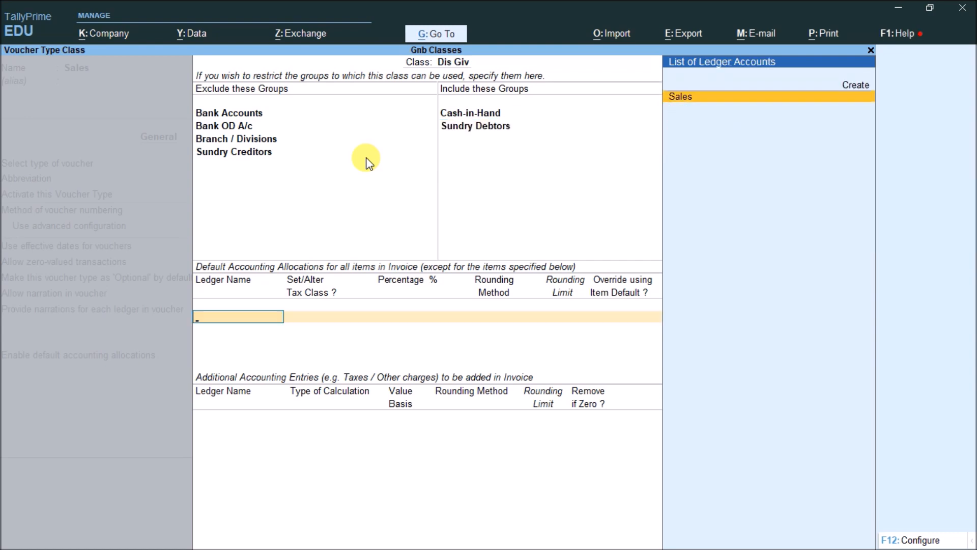
# Set Sales as the default accounting allocation ledger at 100% with Set/Alter Tax Class at No
pyautogui.press('Return')
pyautogui.press('Return')
pyautogui.press('Return')
pyautogui.press('Return')
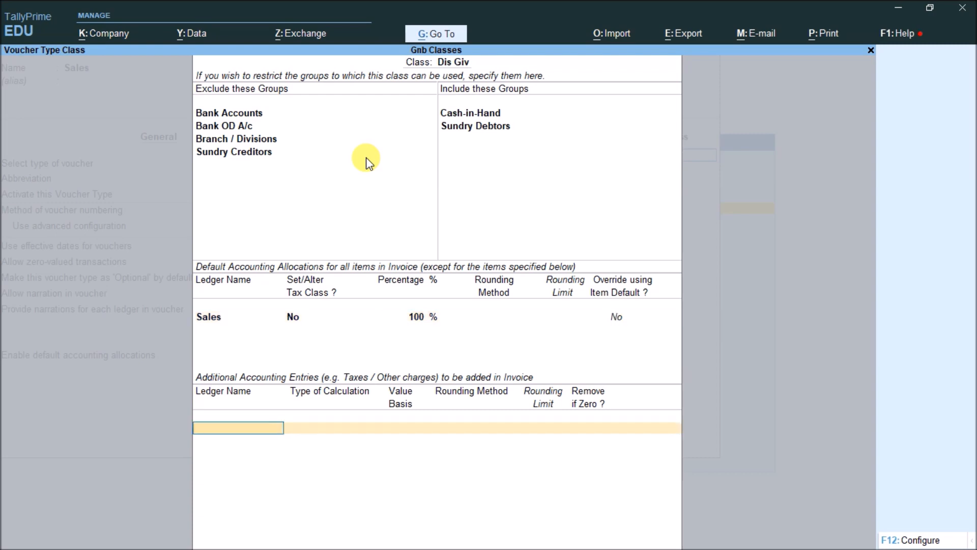
# Add Discount Given as an additional accounting entry calculated As User Defined Value, with Remove if Zero at Yes
pyautogui.write('D')
pyautogui.press('Down')
pyautogui.press('Down')
pyautogui.press('Up')
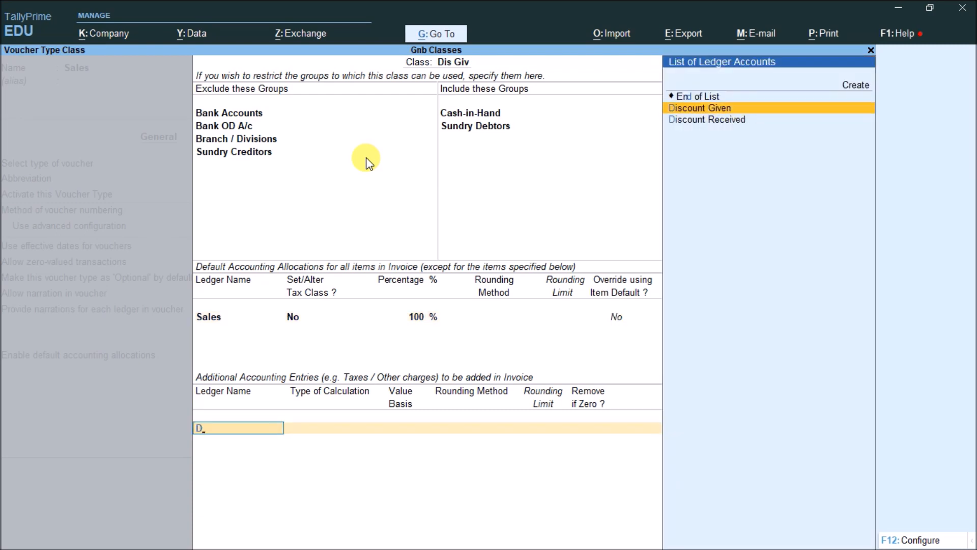
pyautogui.press('Return')
pyautogui.press('Down')
pyautogui.press('Down')
pyautogui.press('Down')
pyautogui.press('Down')
pyautogui.press('Return')
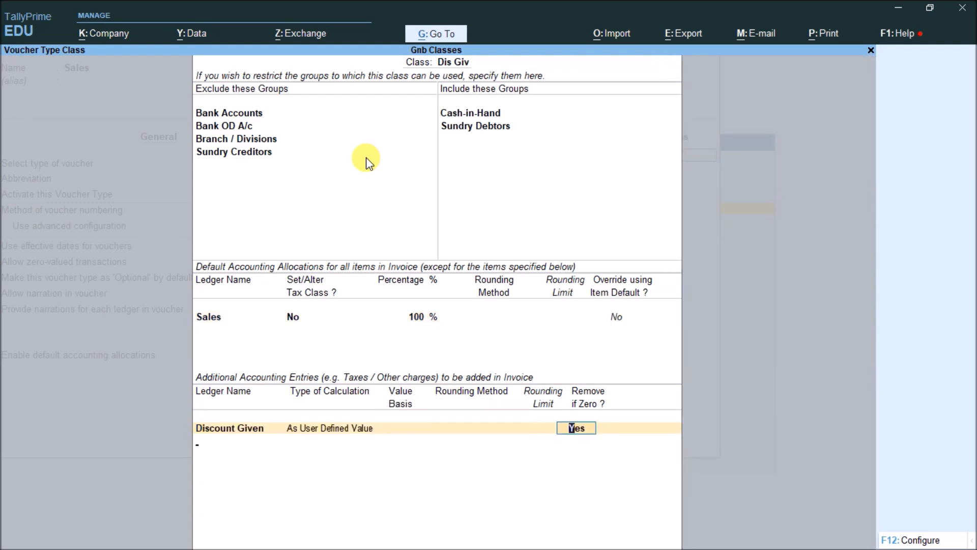
pyautogui.press('Return')
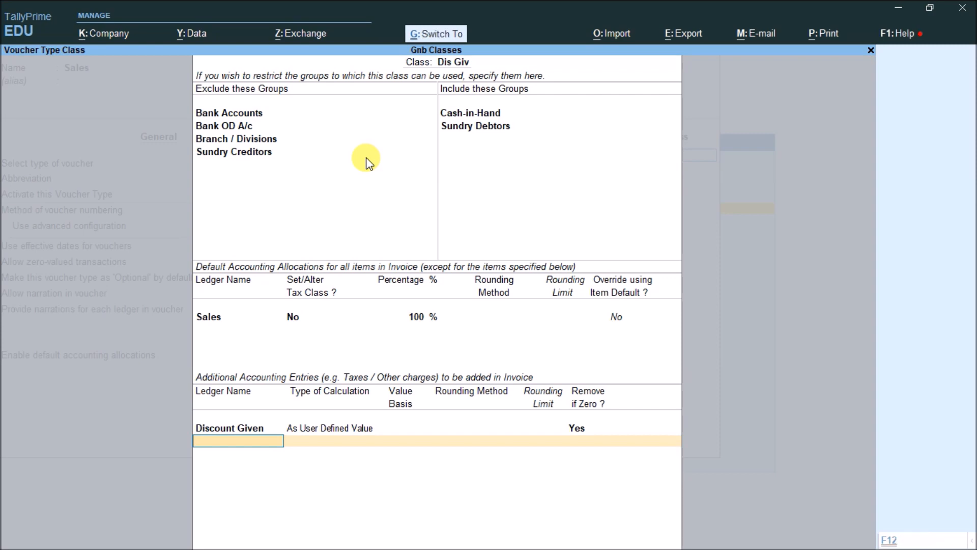
# Save the Dis Giv class and the Sales voucher type, and return to the Gateway of Tally
pyautogui.hotkey('ctrl', 'a')
pyautogui.hotkey('ctrl', 'a')
pyautogui.press('Escape')
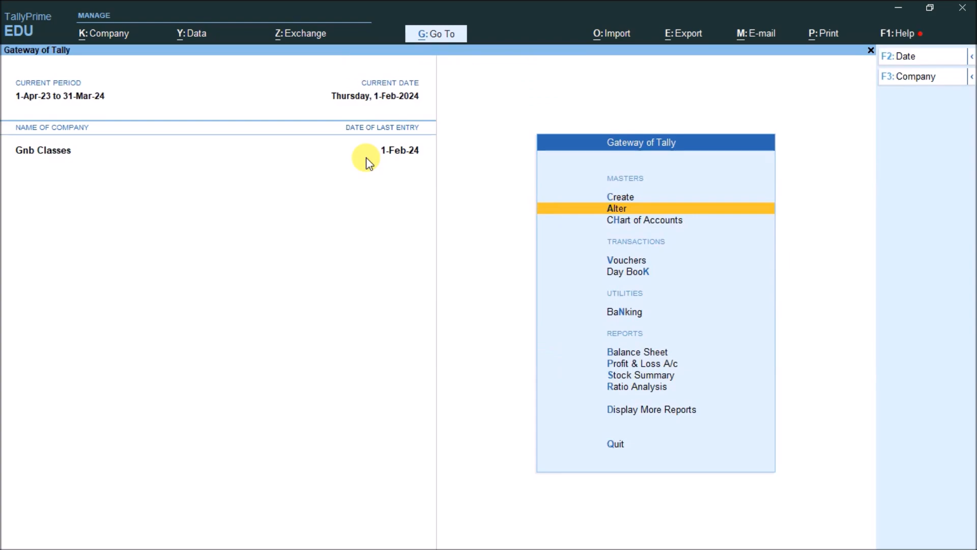
# Start a new Purchase voucher with the Discount Rec. voucher class
pyautogui.press('Down')
pyautogui.press('Down')
pyautogui.press('Return')
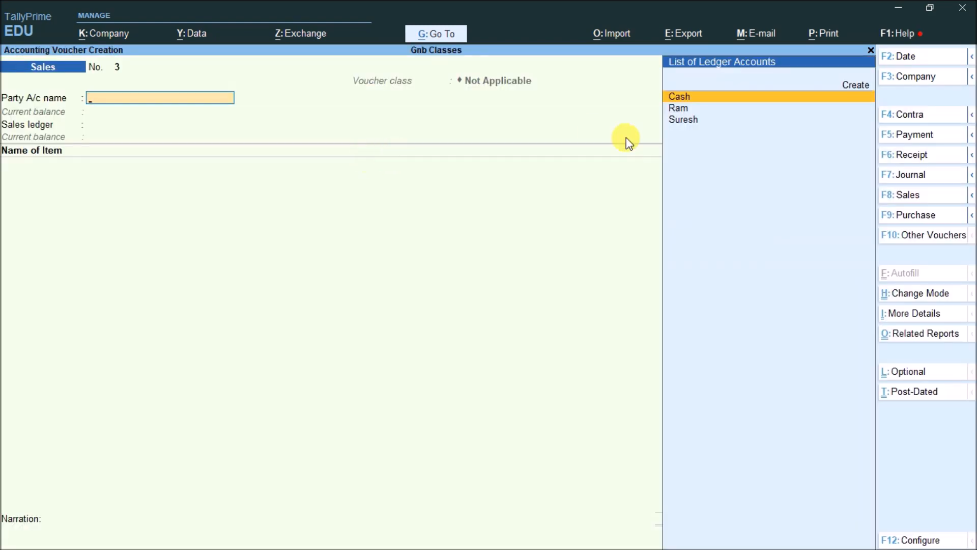
pyautogui.click(927, 216)
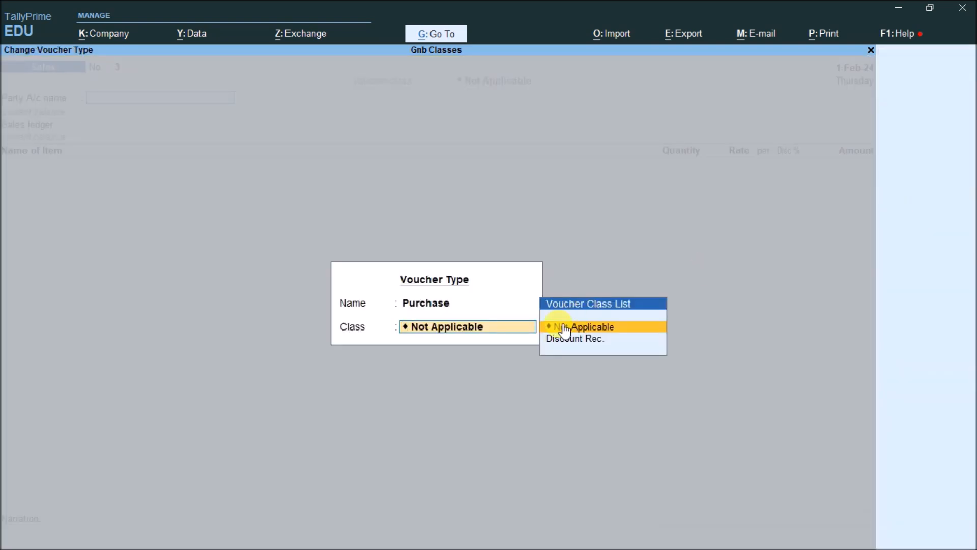
pyautogui.press('Down')
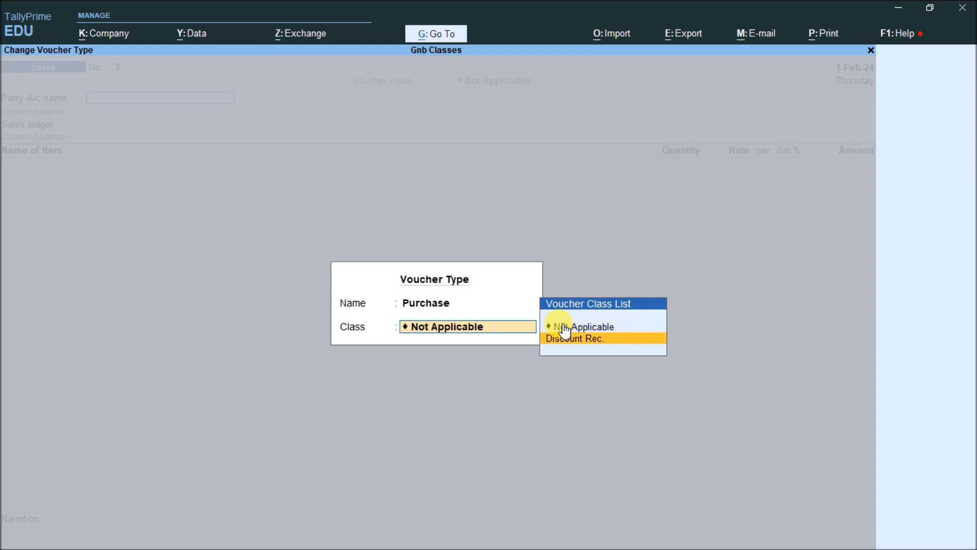
pyautogui.press('Return')
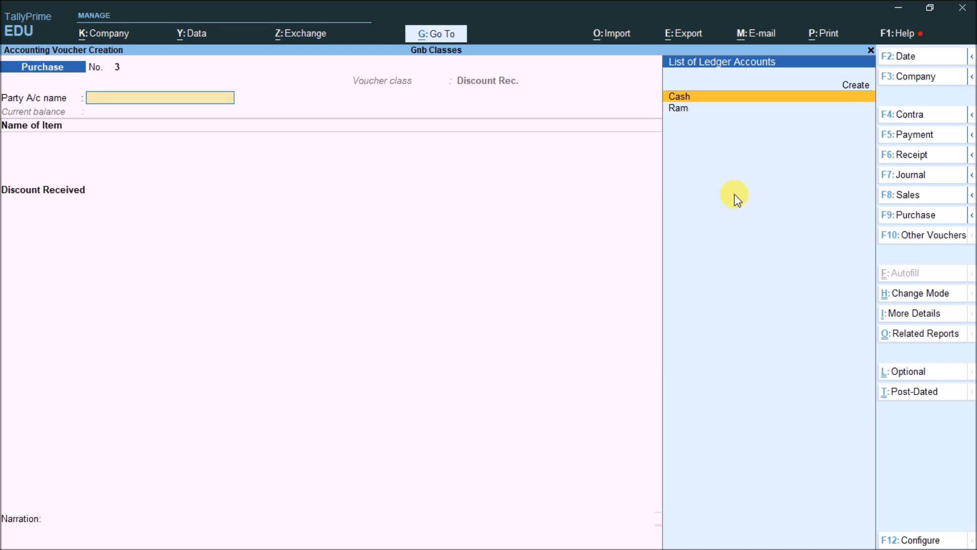
# Choose the supplier as the party account of the purchase and accept the blank receipt and party details
pyautogui.press('Down')
pyautogui.press('Up')
pyautogui.press('Down')
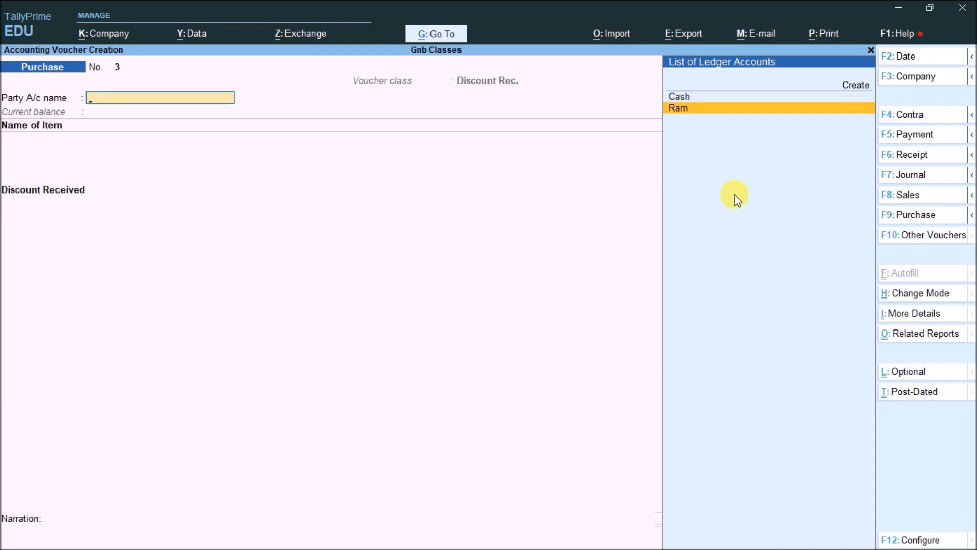
pyautogui.press('Return')
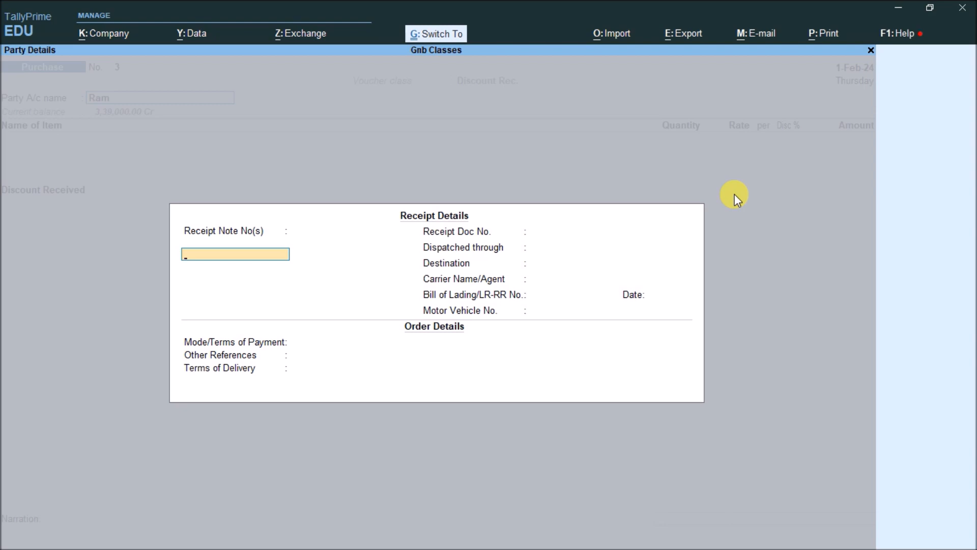
pyautogui.hotkey('ctrl', 'a')
pyautogui.press('Up')
pyautogui.press('Return')
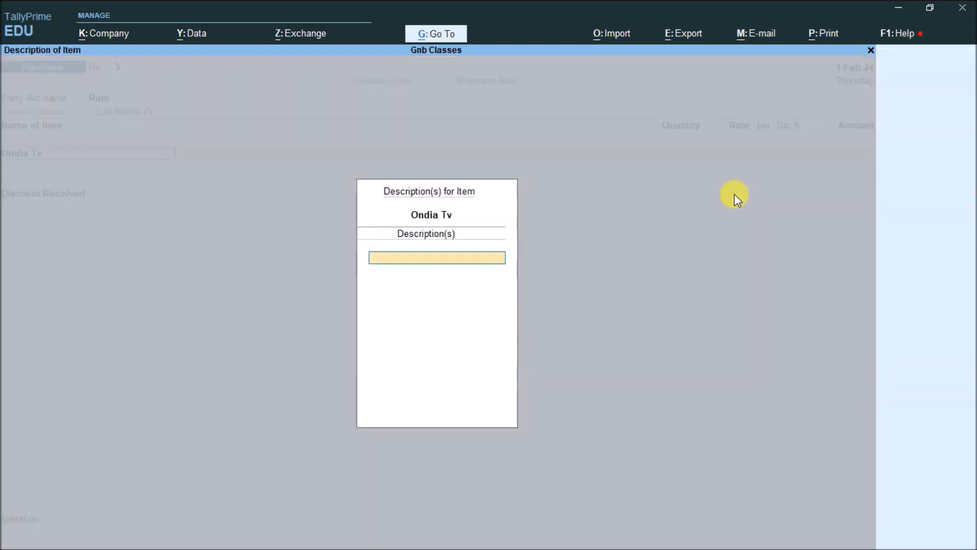
pyautogui.write('\\')
pyautogui.press('Return')
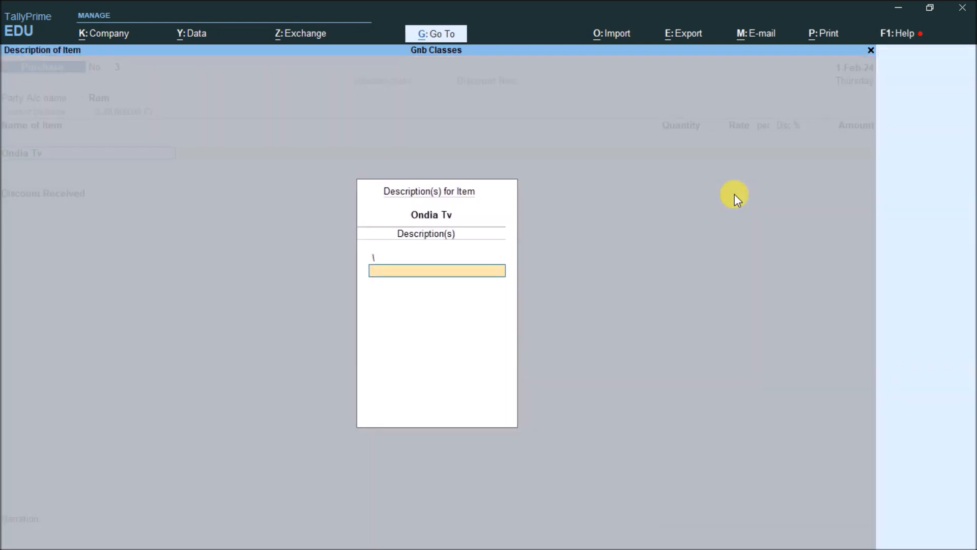
pyautogui.press('BackSpace')
pyautogui.press('BackSpace')
pyautogui.press('Escape')
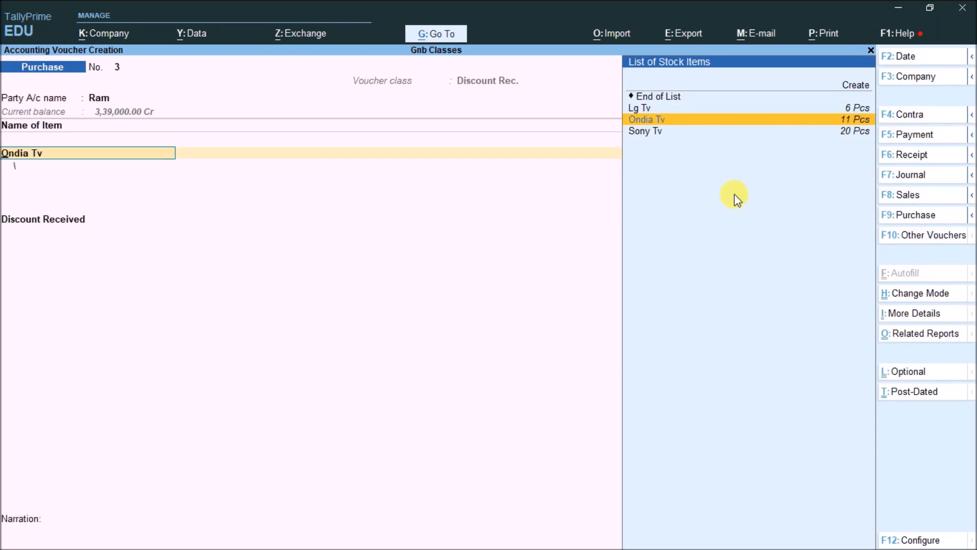
# Enter 4 Pcs of Lg Tv at 3,000.00 each as the purchased item, clear its description and end the item list
pyautogui.press('Up')
pyautogui.press('Return')
pyautogui.write('4')
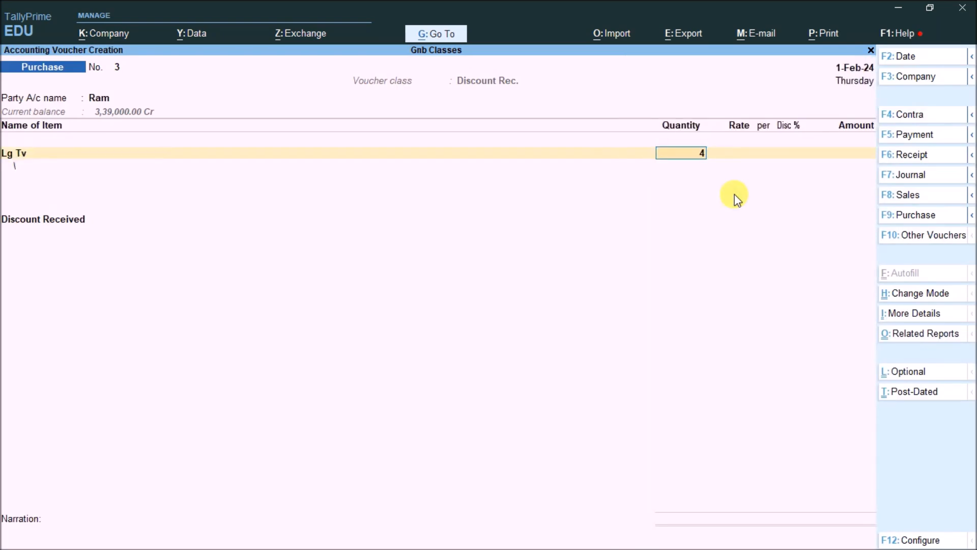
pyautogui.press('Return')
pyautogui.press('Return')
pyautogui.press('Return')
pyautogui.press('Return')
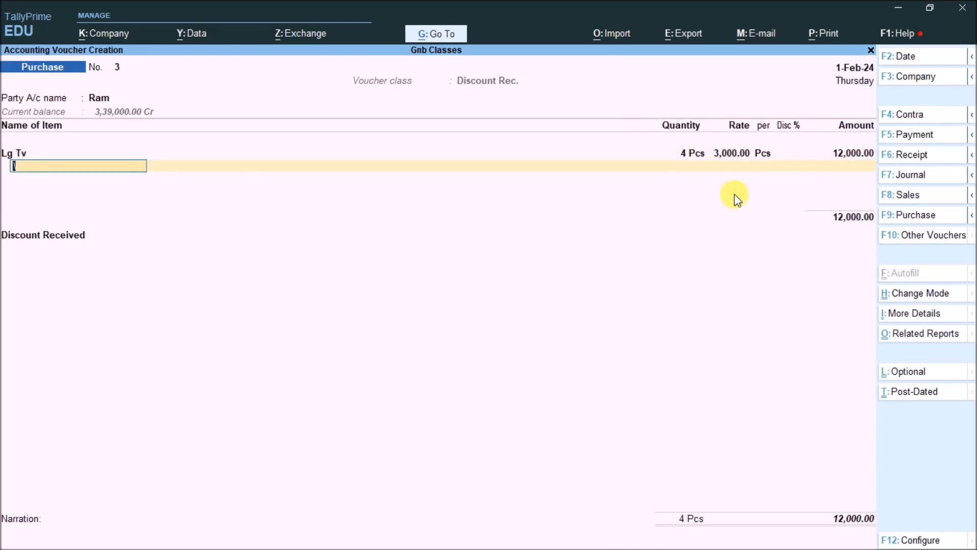
pyautogui.press('Return')
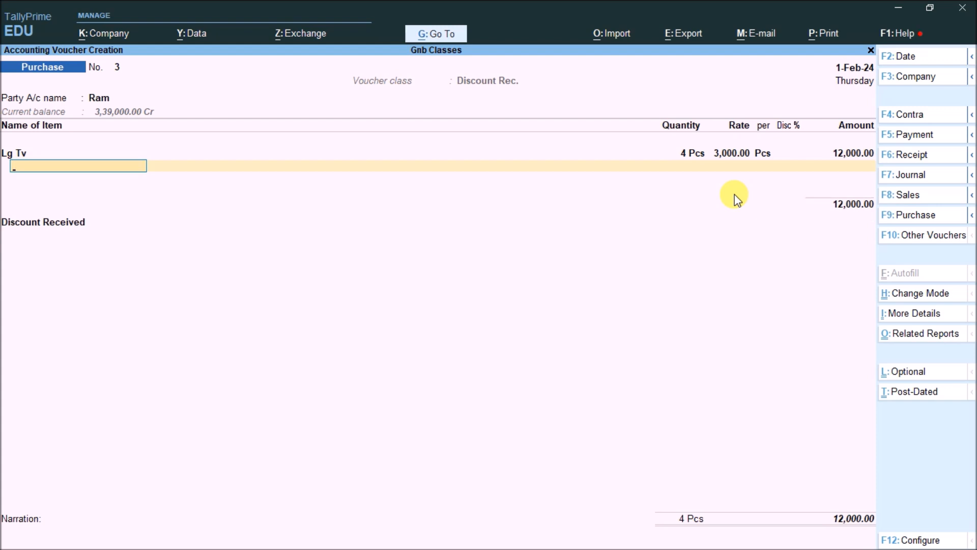
pyautogui.press('Return')
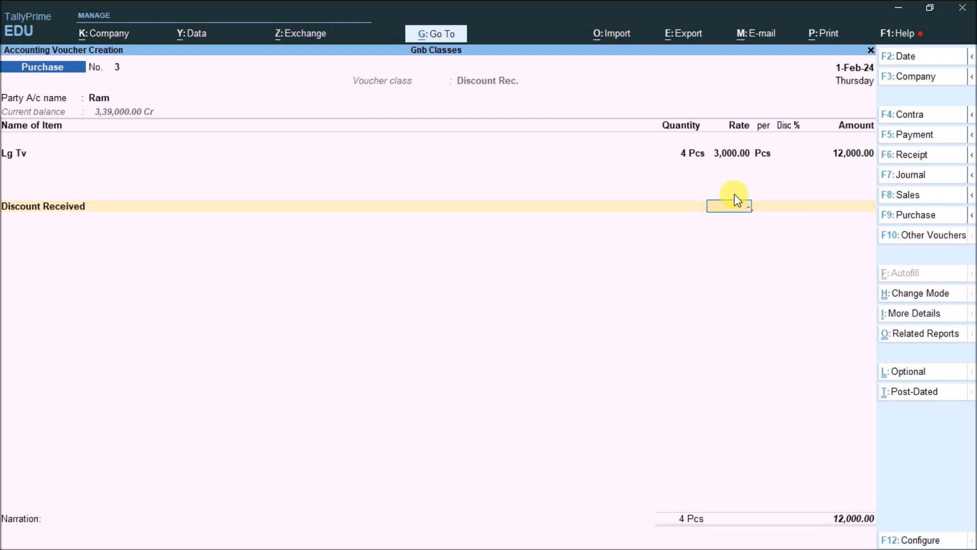
# Enter -5 as the Discount Received rate and save the Purchase voucher without a narration
pyautogui.press('Return')
pyautogui.press('Return')
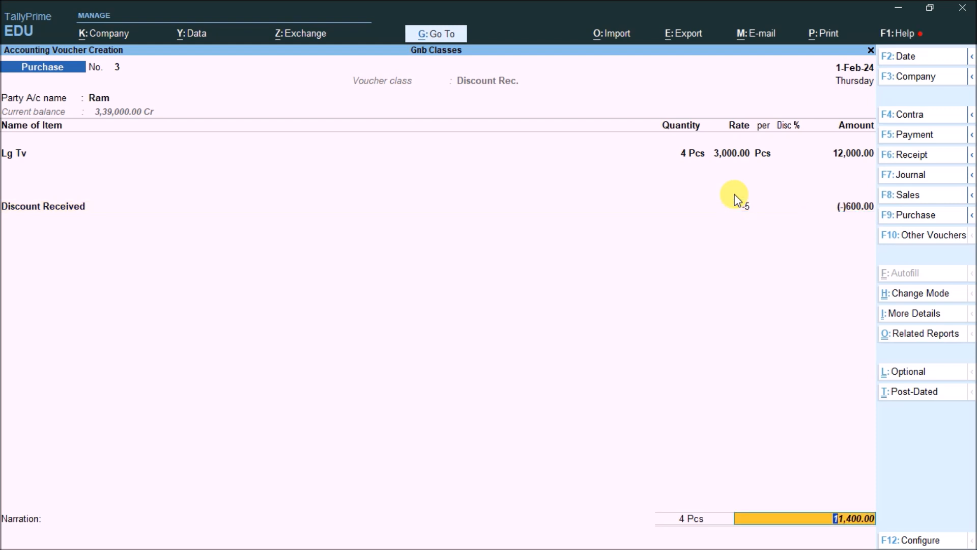
pyautogui.press('Return')
pyautogui.press('Return')
pyautogui.press('Return')
pyautogui.press('Return')
pyautogui.press('Return')
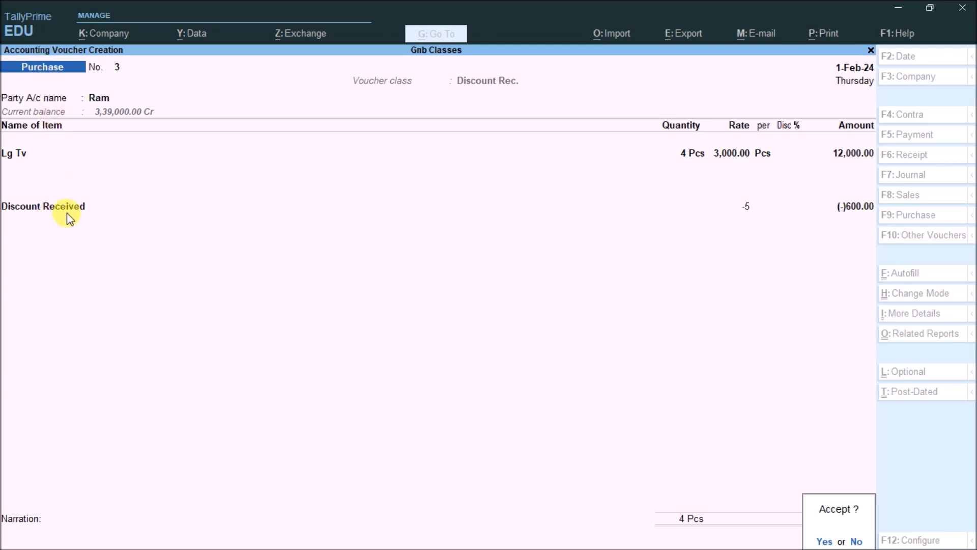
pyautogui.press('Return')
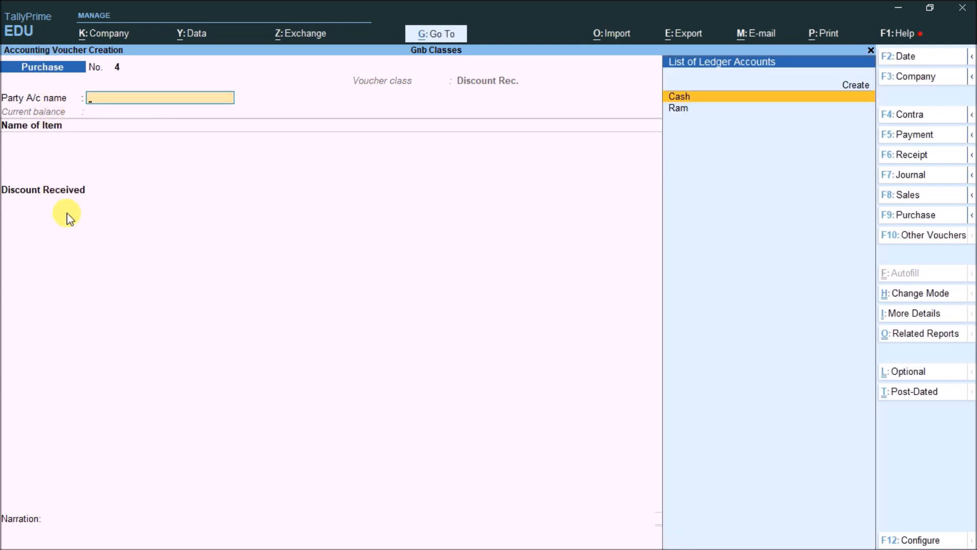
# Start a Sales voucher with the Dis Giv class, choosing Cash as the party account and accepting the blank dispatch and party details
pyautogui.click(894, 201)
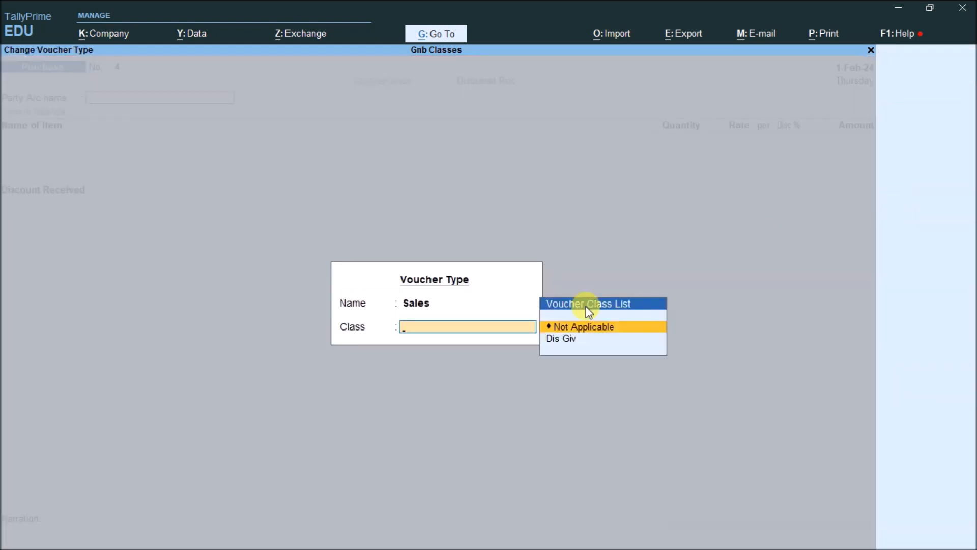
pyautogui.press('Down')
pyautogui.press('Return')
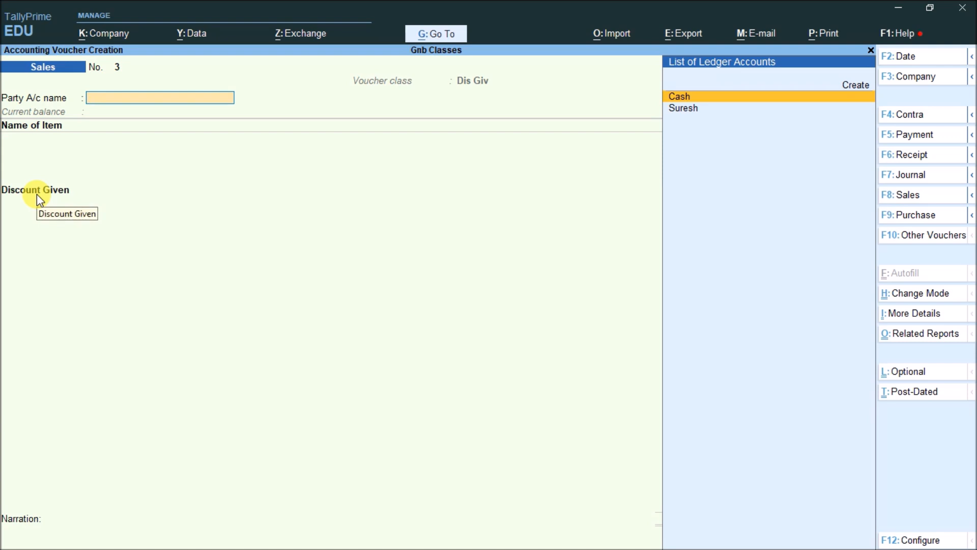
pyautogui.press('Return')
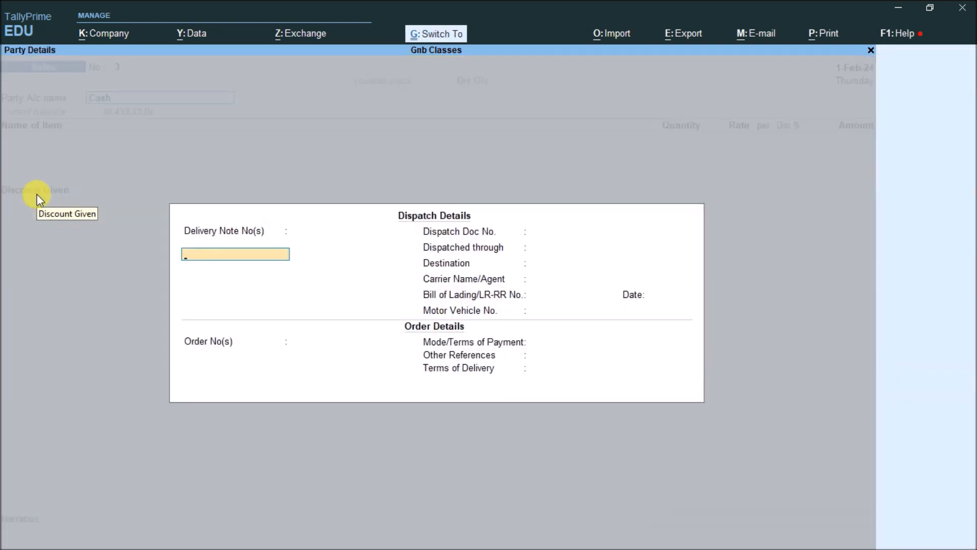
pyautogui.hotkey('ctrl', 'a')
pyautogui.hotkey('ctrl', 'a')
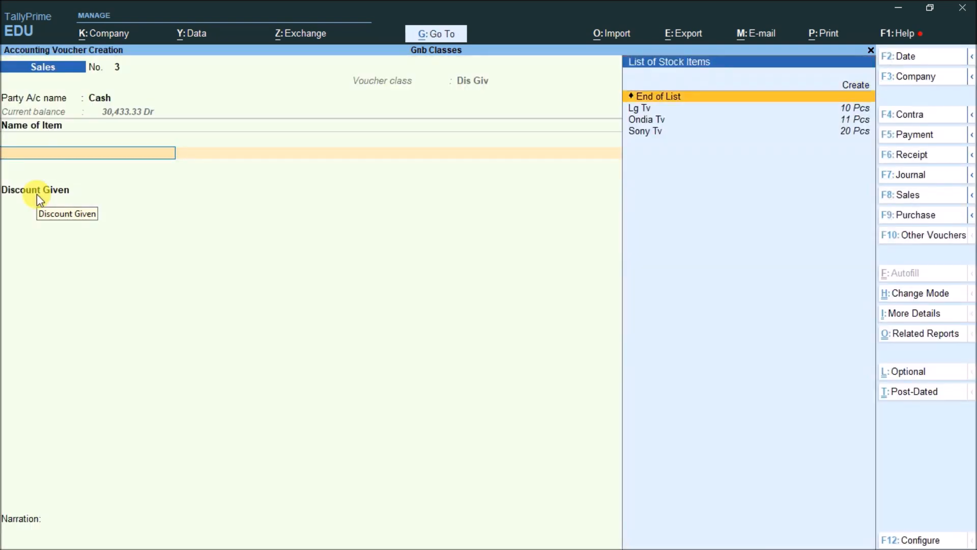
# Add 1 Pcs of Lg Tv at 6,000.00 as the first item of the sale
pyautogui.press('Down')
pyautogui.press('Return')
pyautogui.press('Return')
pyautogui.write('1')
pyautogui.press('Return')
pyautogui.press('Return')
pyautogui.press('Return')
pyautogui.press('Return')
pyautogui.press('Return')
# Add 2 Pcs of Sony Tv at 8,000.00 each as the second item of the sale and end the item list
pyautogui.press('Down')
pyautogui.press('Down')
pyautogui.press('Down')
pyautogui.press('Return')
pyautogui.press('Return')
pyautogui.write('2')
pyautogui.press('Return')
pyautogui.press('Return')
pyautogui.press('Return')
pyautogui.press('Return')
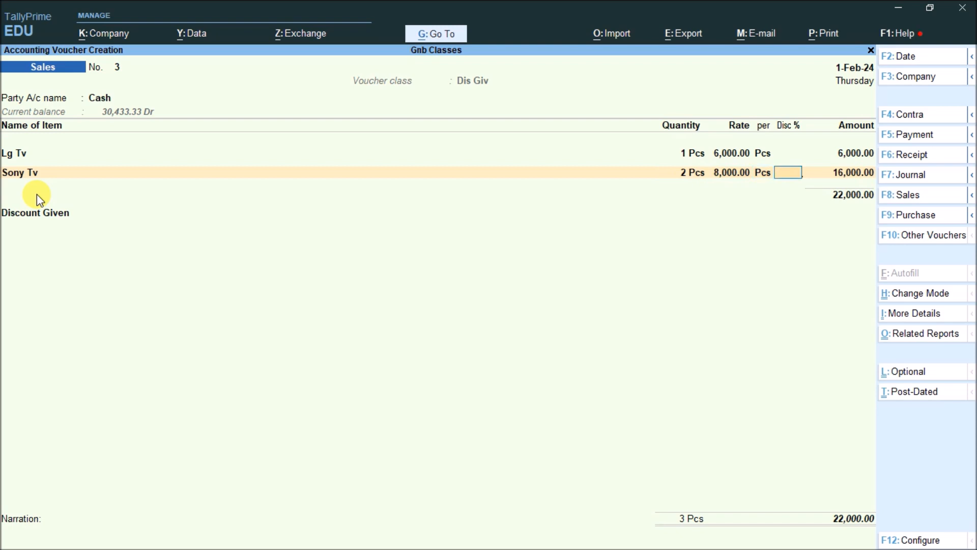
pyautogui.press('Return')
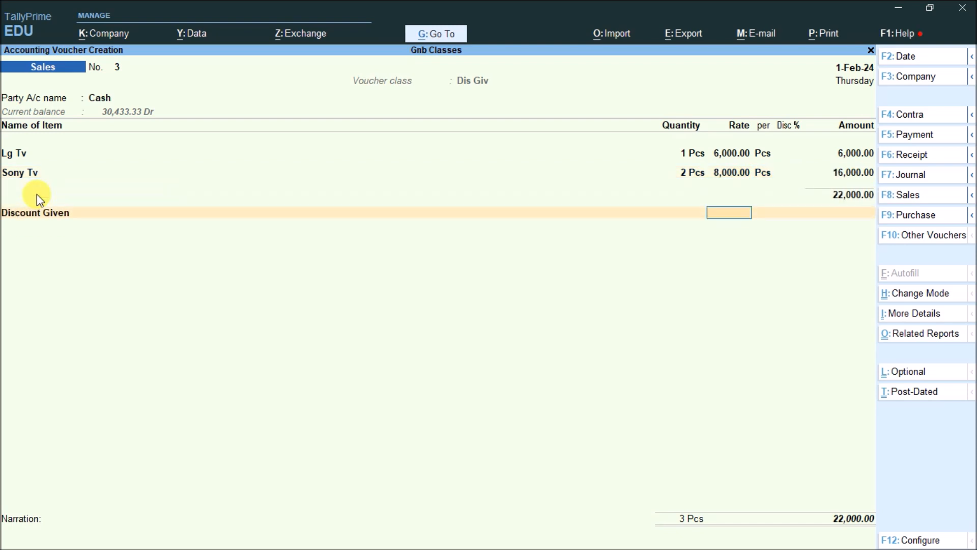
# Enter -5 as the Discount Given rate and save the Sales voucher without a narration
pyautogui.press('Return')
pyautogui.press('Return')
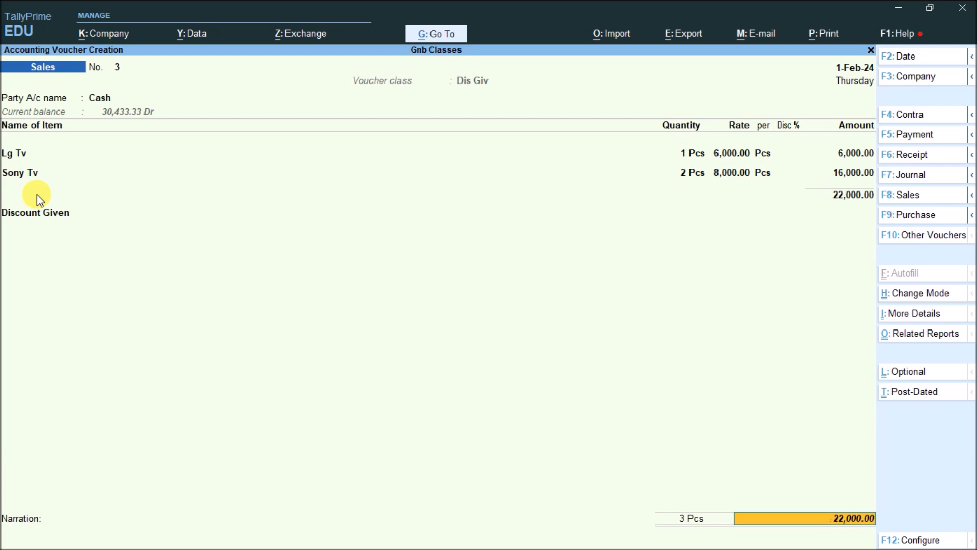
pyautogui.press('BackSpace')
pyautogui.write('-5')
pyautogui.press('Return')
pyautogui.press('Return')
pyautogui.press('Return')
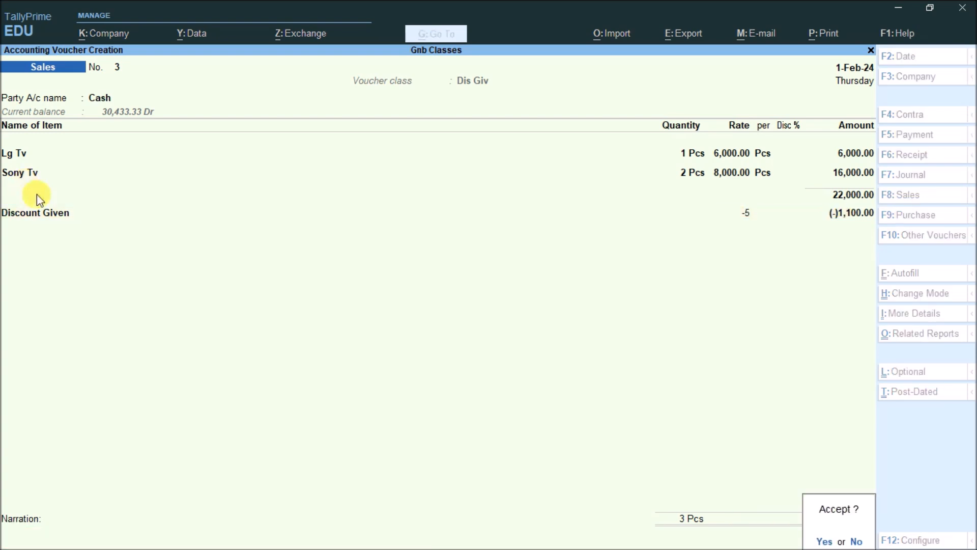
pyautogui.press('Return')
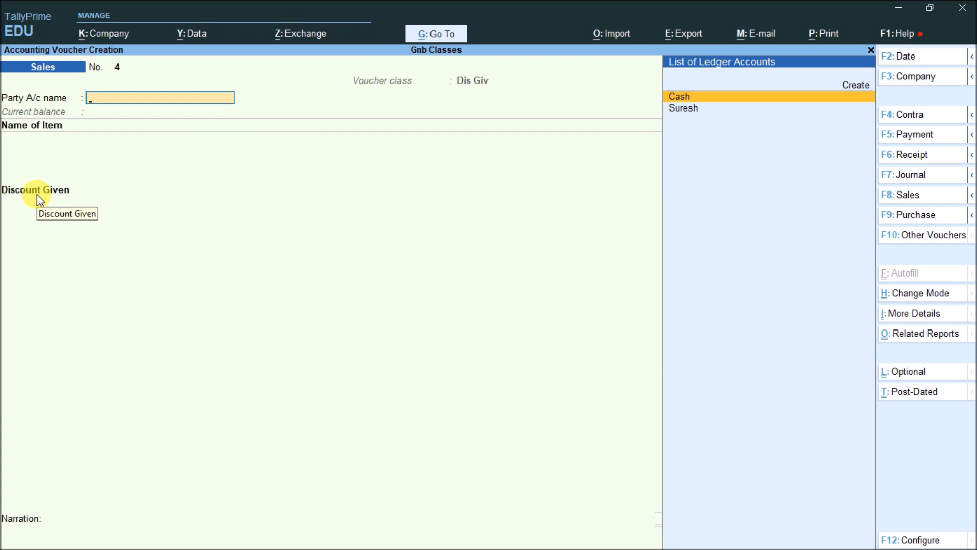
# Leave the new Sales voucher and start a Receipt voucher from the Gateway of Tally
pyautogui.press('Escape')
pyautogui.press('Return')
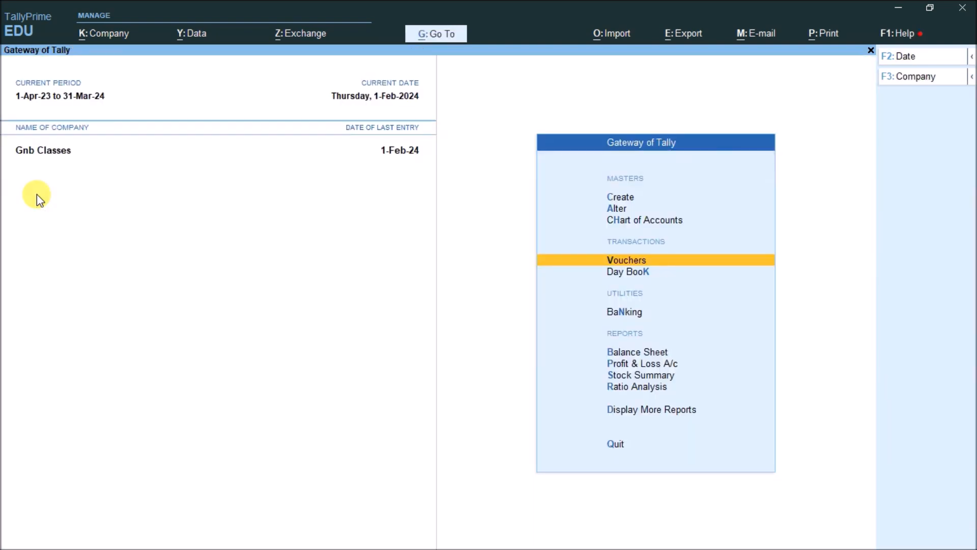
pyautogui.press('Return')
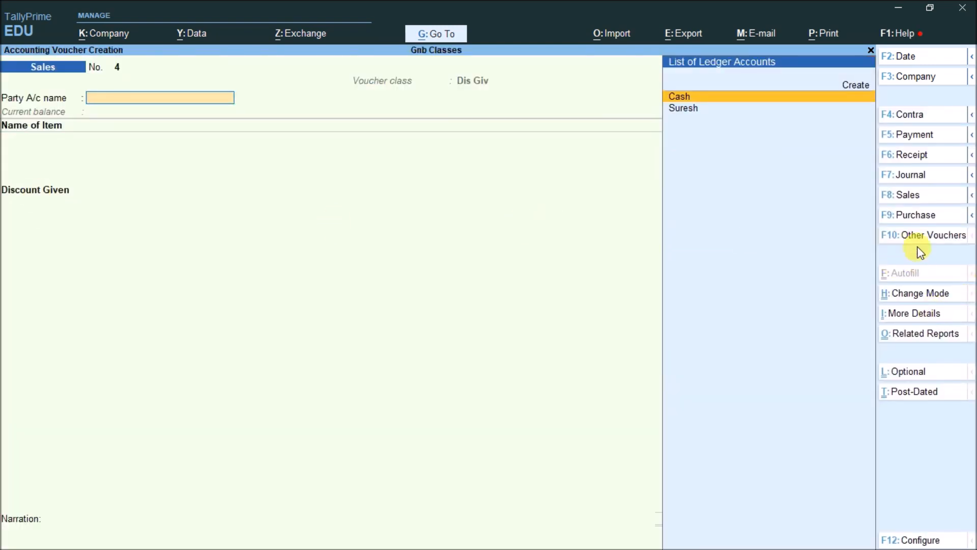
pyautogui.click(908, 161)
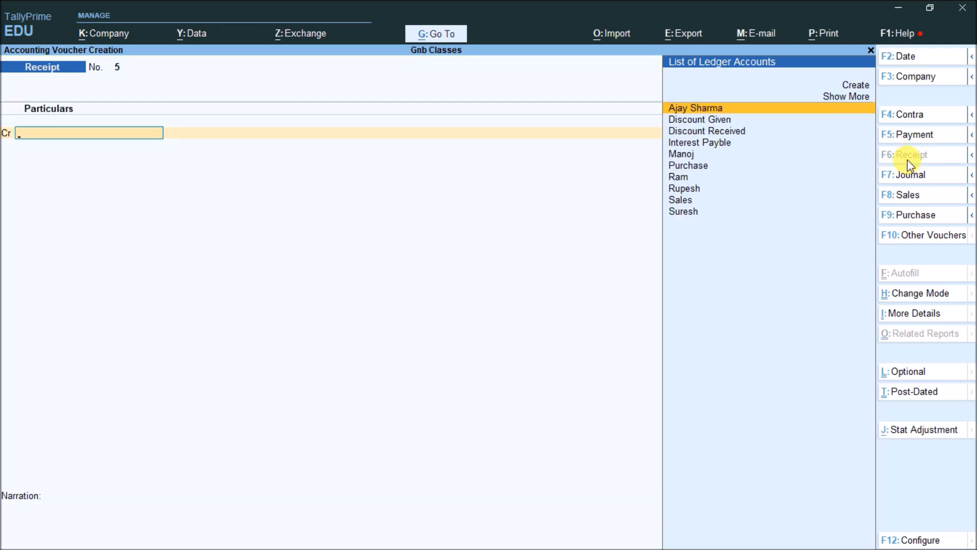
# Credit the customer's ledger with 203920, its full outstanding balance, in the Receipt voucher
pyautogui.press('Down')
pyautogui.press('Down')
pyautogui.press('Down')
pyautogui.press('Down')
pyautogui.press('Down')
pyautogui.press('Down')
pyautogui.press('Down')
pyautogui.press('Down')
pyautogui.press('Down')
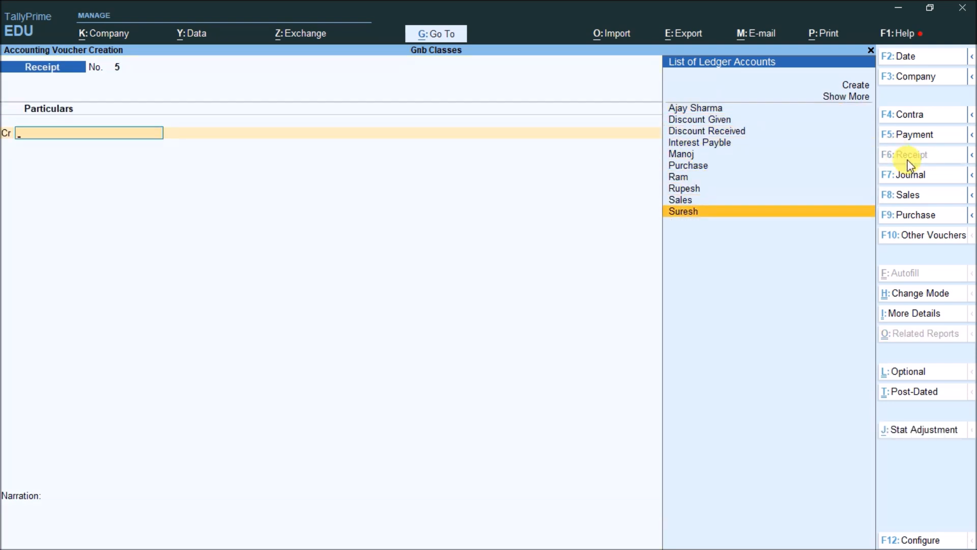
pyautogui.press('Return')
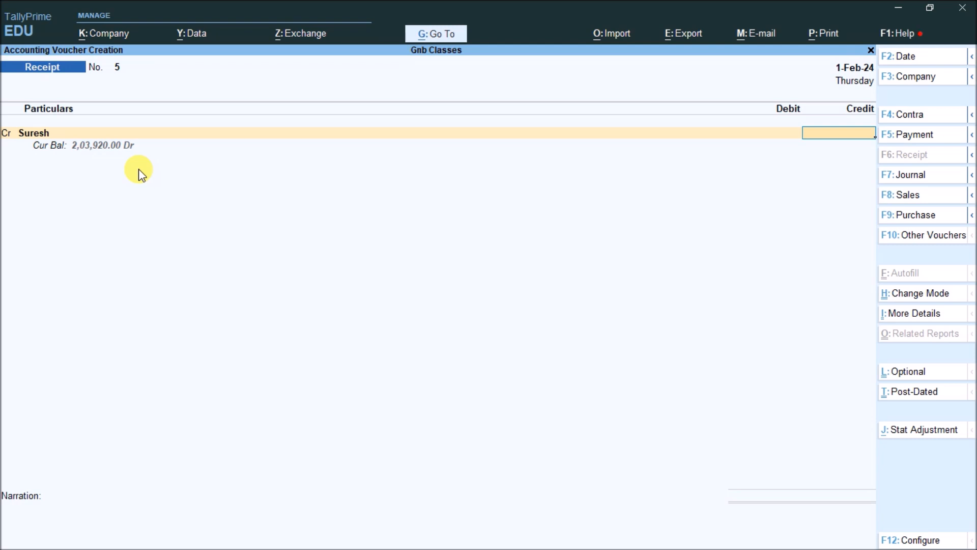
pyautogui.write('203920')
pyautogui.press('Return')
# Allocate the credited amount with Agst Ref to bill 1 for 59,600.00 and bill 2 for 1,44,320.00
pyautogui.press('Return')
pyautogui.press('Return')
pyautogui.press('Return')
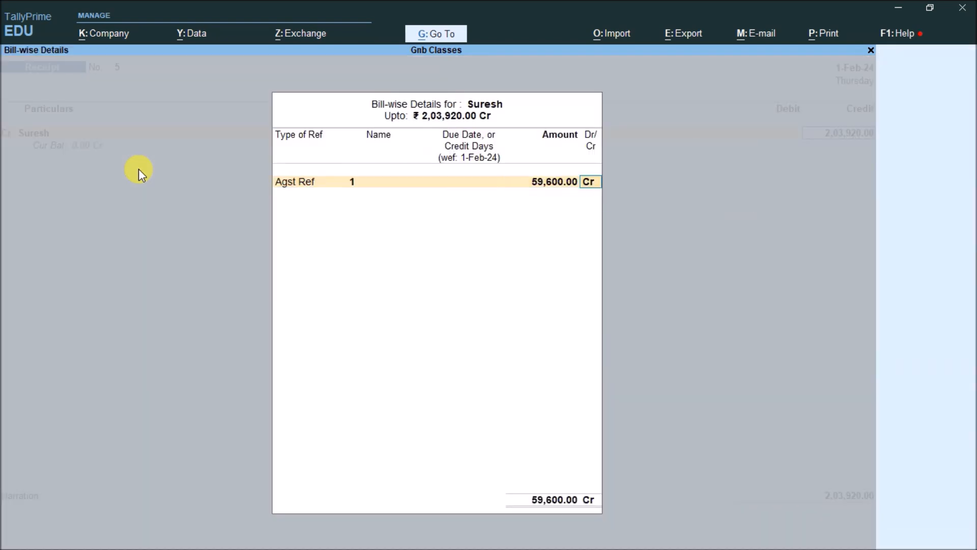
pyautogui.press('Return')
pyautogui.press('Return')
pyautogui.press('Return')
pyautogui.press('Return')
pyautogui.press('Return')
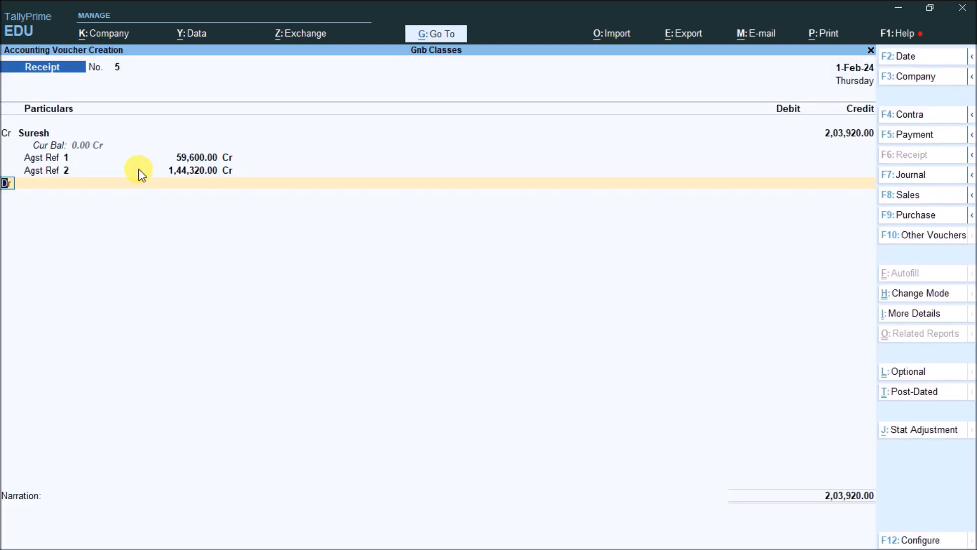
# Debit Cash with 200000 in the Receipt voucher
pyautogui.press('Return')
pyautogui.press('Down')
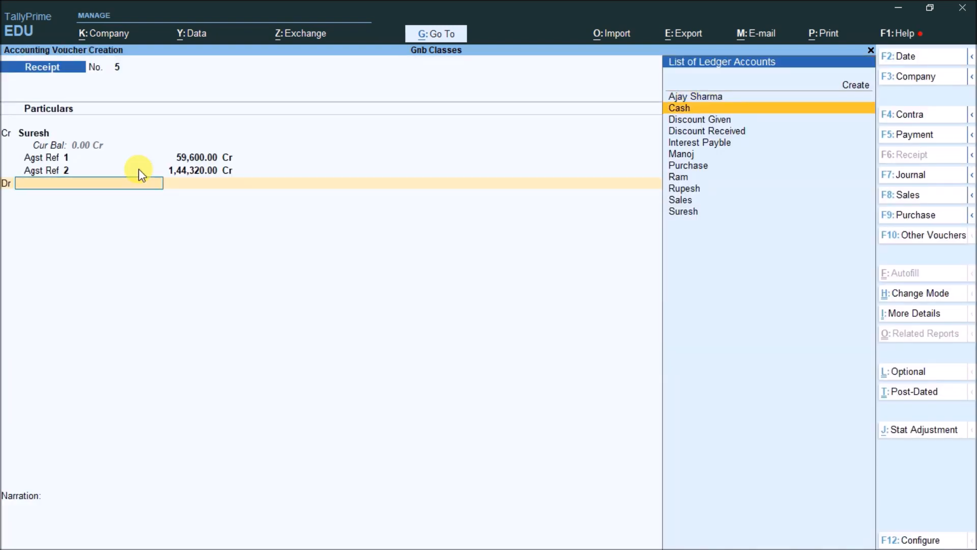
pyautogui.press('Return')
pyautogui.write('200000')
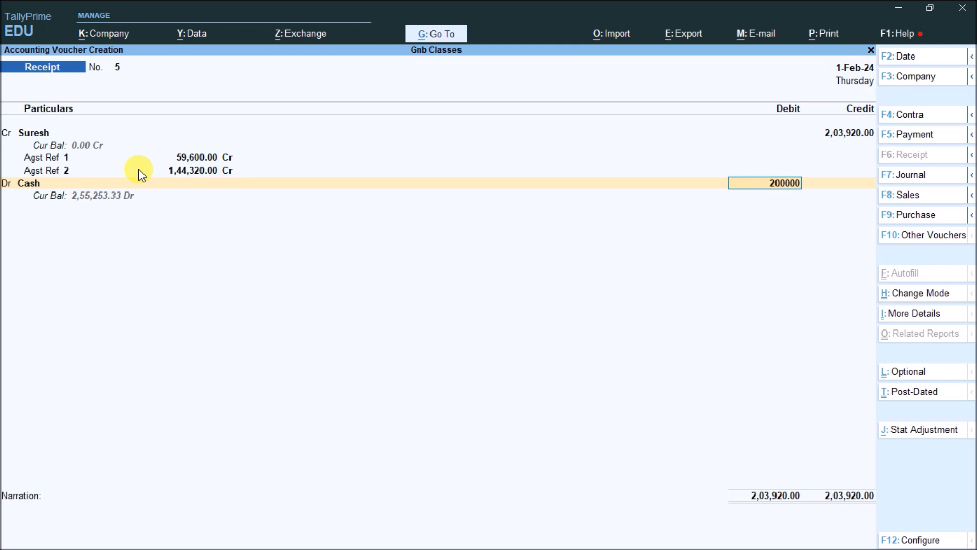
pyautogui.press('Return')
# Start creating a new ledger for the next debit line of the receipt
pyautogui.press('Return')
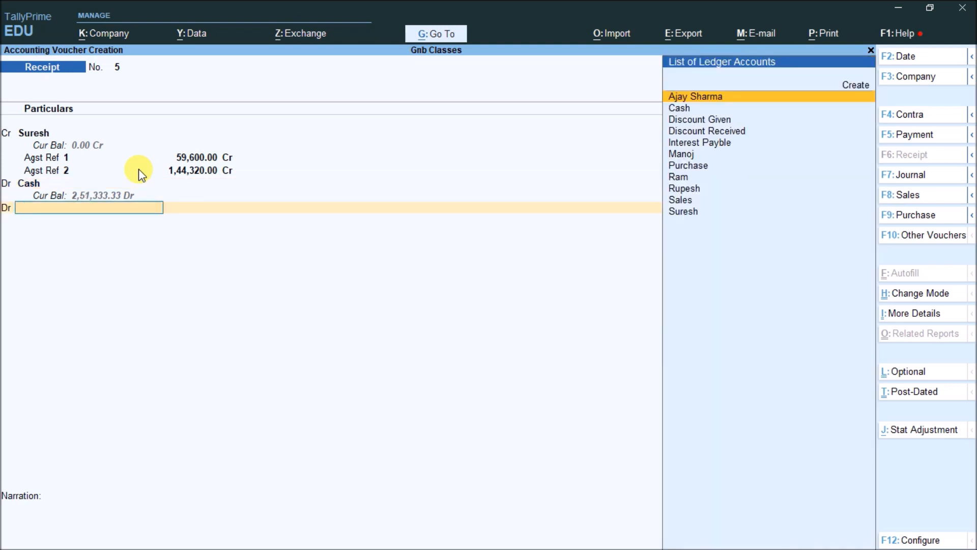
pyautogui.press('Up')
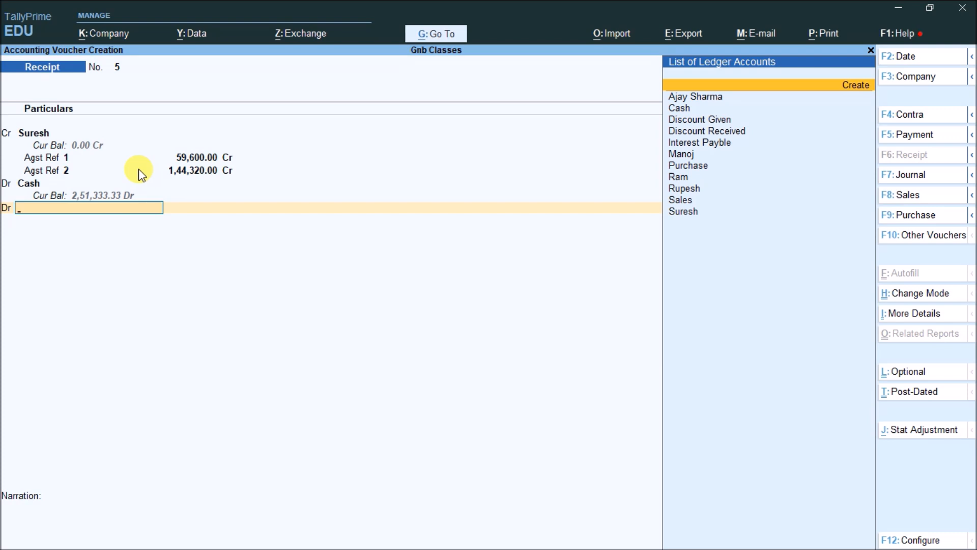
pyautogui.press('Return')
pyautogui.write('Cas')
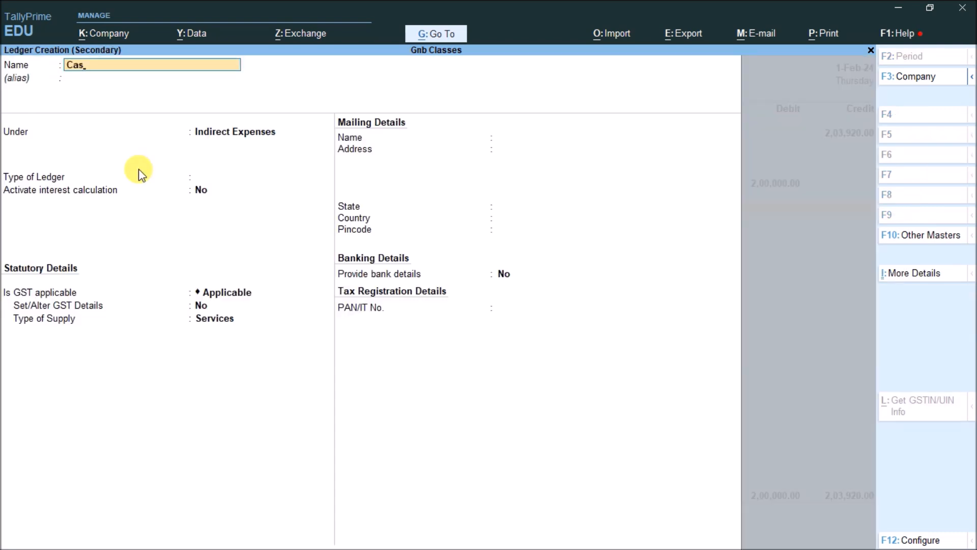
pyautogui.write('h d')
pyautogui.press('BackSpace')
pyautogui.press('BackSpace')
pyautogui.press('BackSpace')
pyautogui.press('BackSpace')
pyautogui.press('BackSpace')
pyautogui.write('D Rec')
pyautogui.press('Return')
pyautogui.press('Return')
pyautogui.write('Ind')
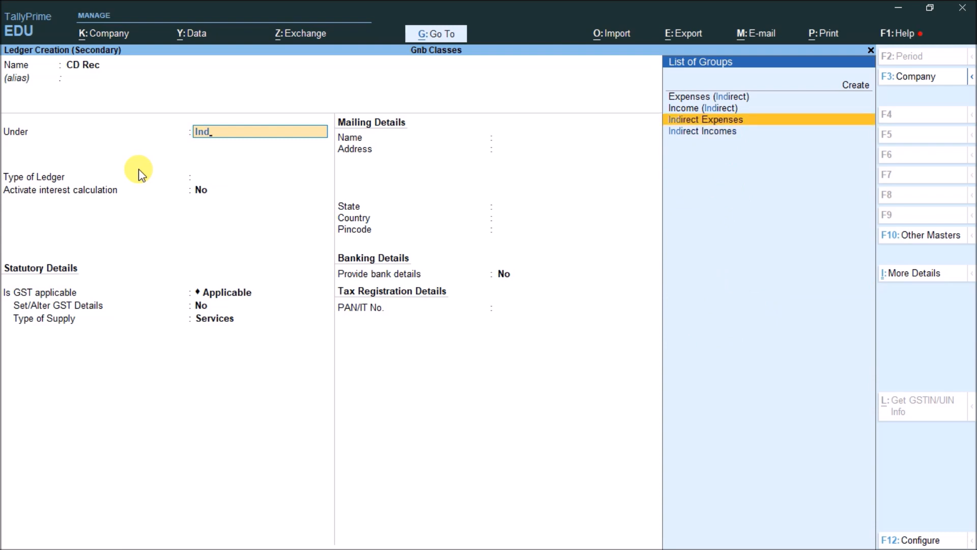
pyautogui.press('BackSpace')
pyautogui.press('BackSpace')
pyautogui.press('BackSpace')
pyautogui.press('BackSpace')
pyautogui.press('BackSpace')
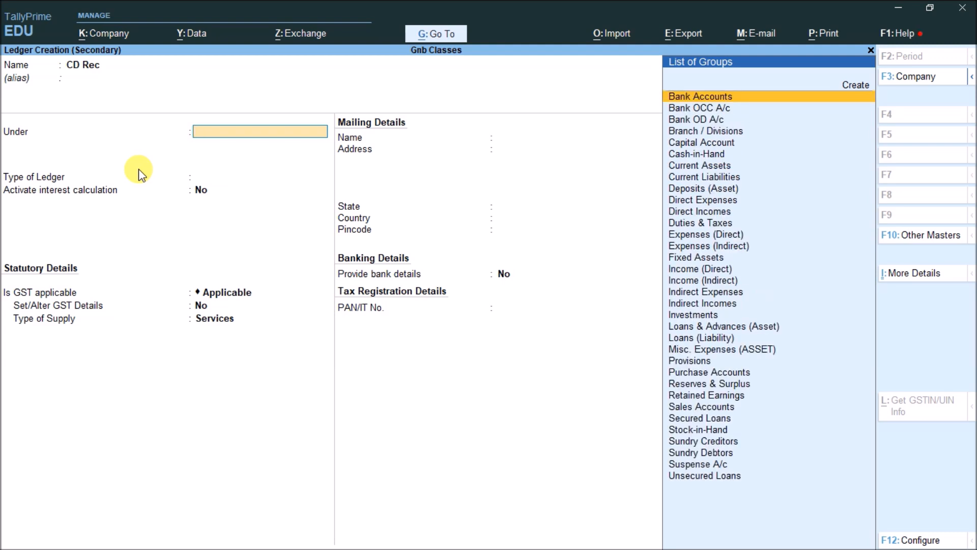
# Name the new ledger Cd Given and place it under Indirect Expenses
pyautogui.write('Cd')
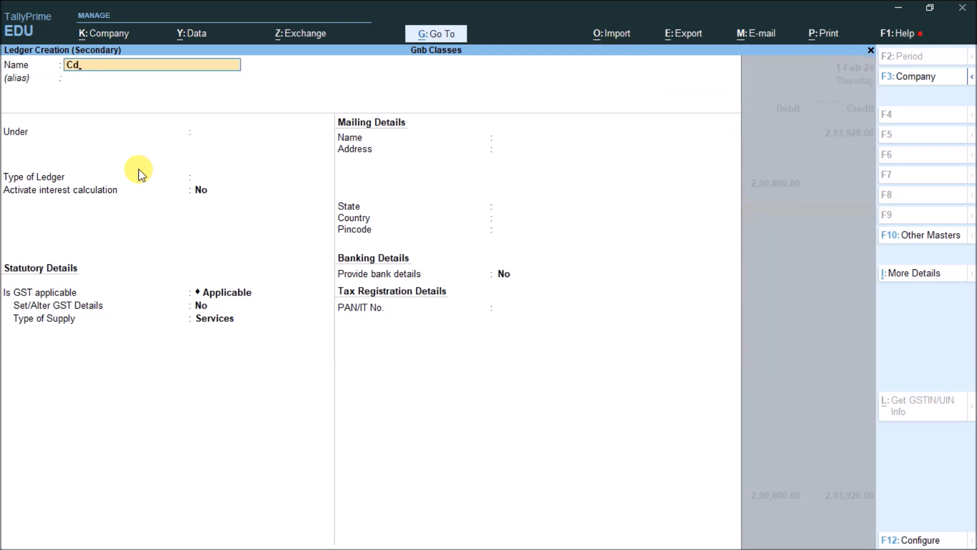
pyautogui.write(' Given')
pyautogui.press('Return')
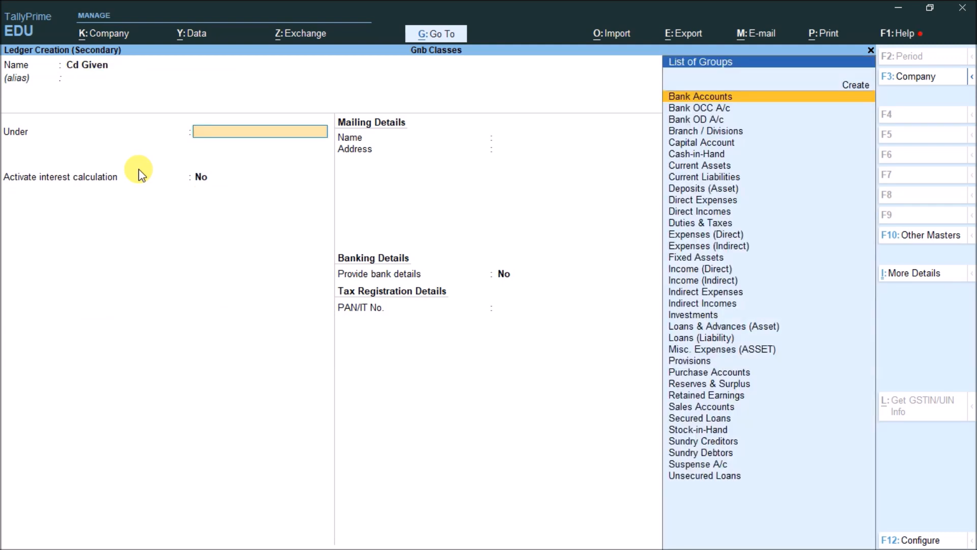
pyautogui.write('Ind')
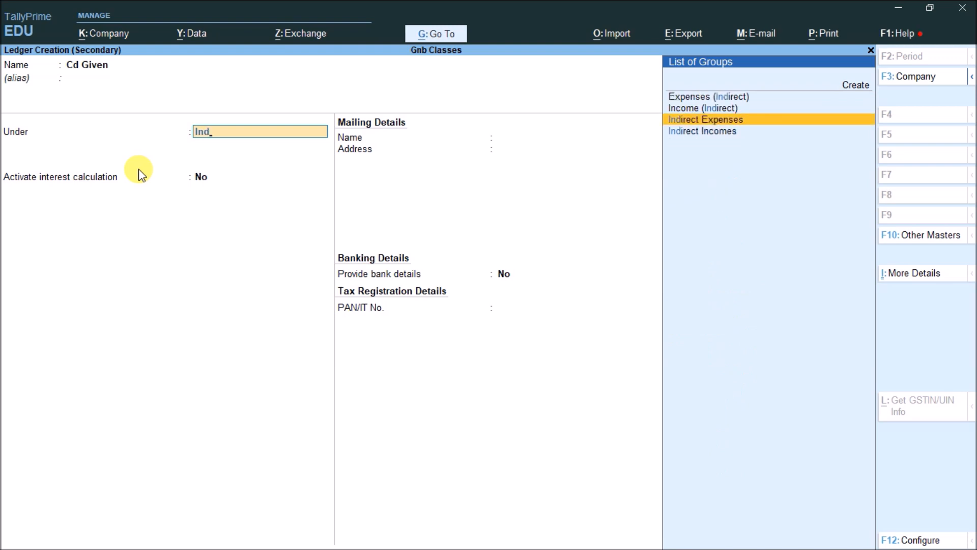
pyautogui.press('Return')
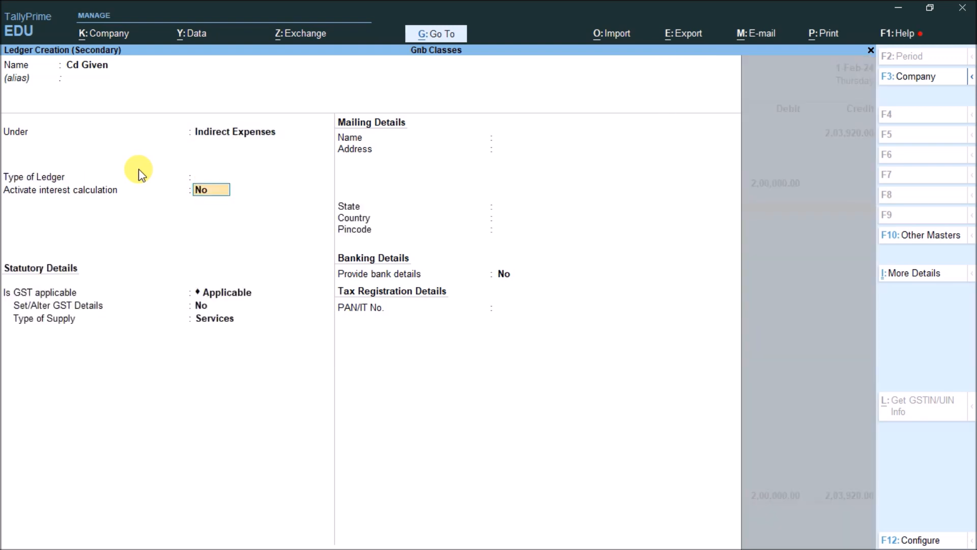
pyautogui.hotkey('alt', 'Tab')
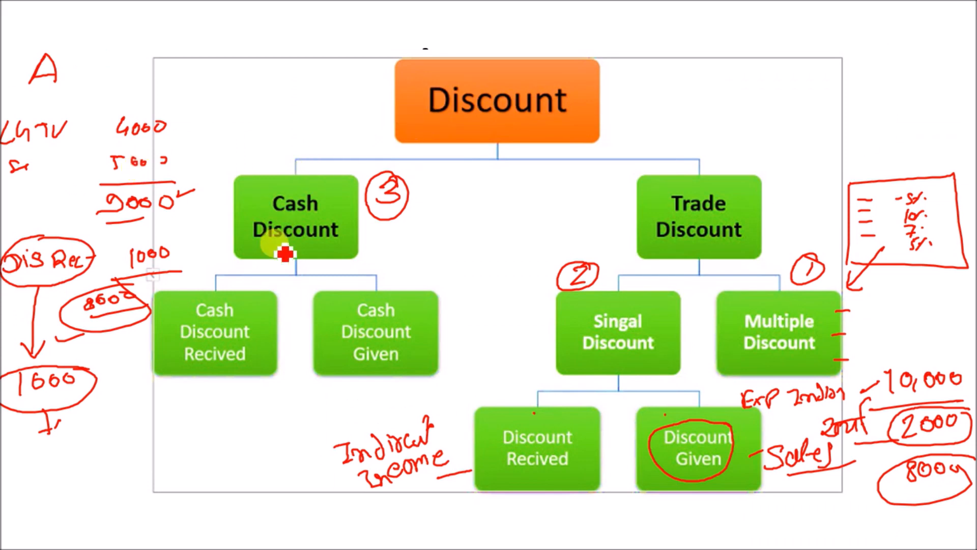
pyautogui.click(253, 346)
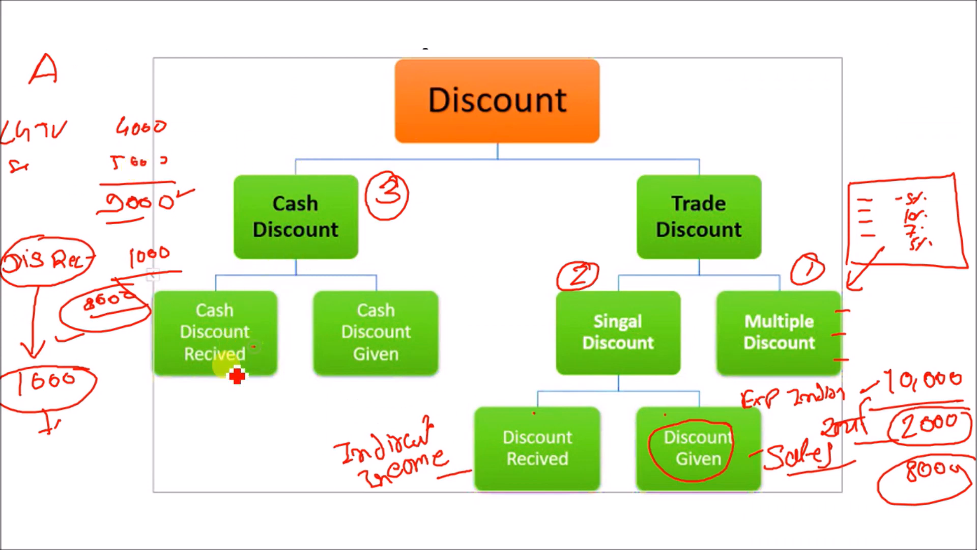